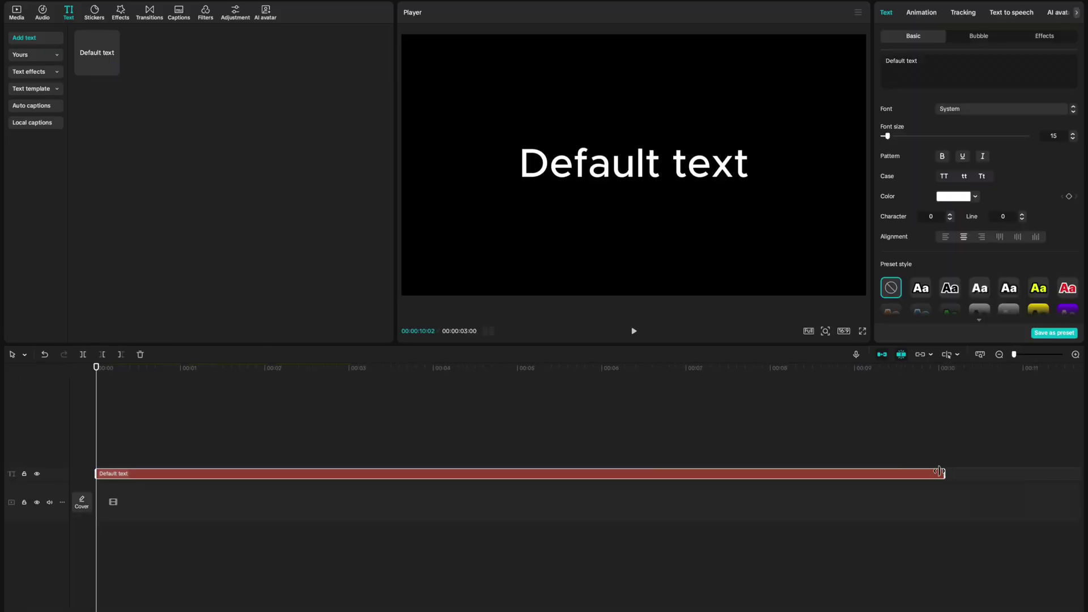
# Clear the default text and give the text clip a full-frame dark purple background, colour 17002B
pyautogui.press('BackSpace')
pyautogui.scroll(-5, 970, 233)
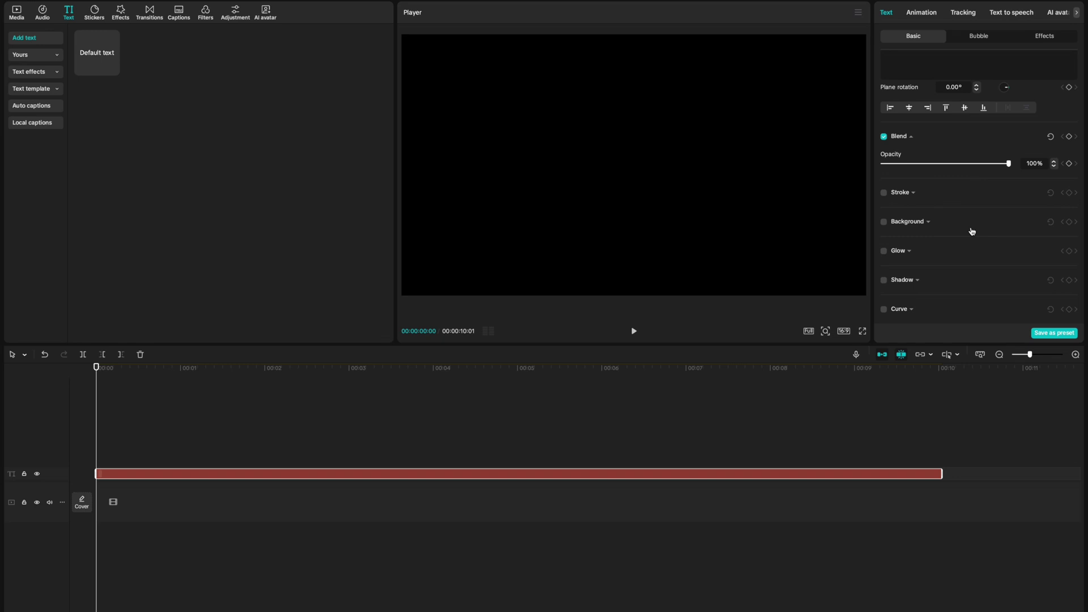
pyautogui.click(956, 288)
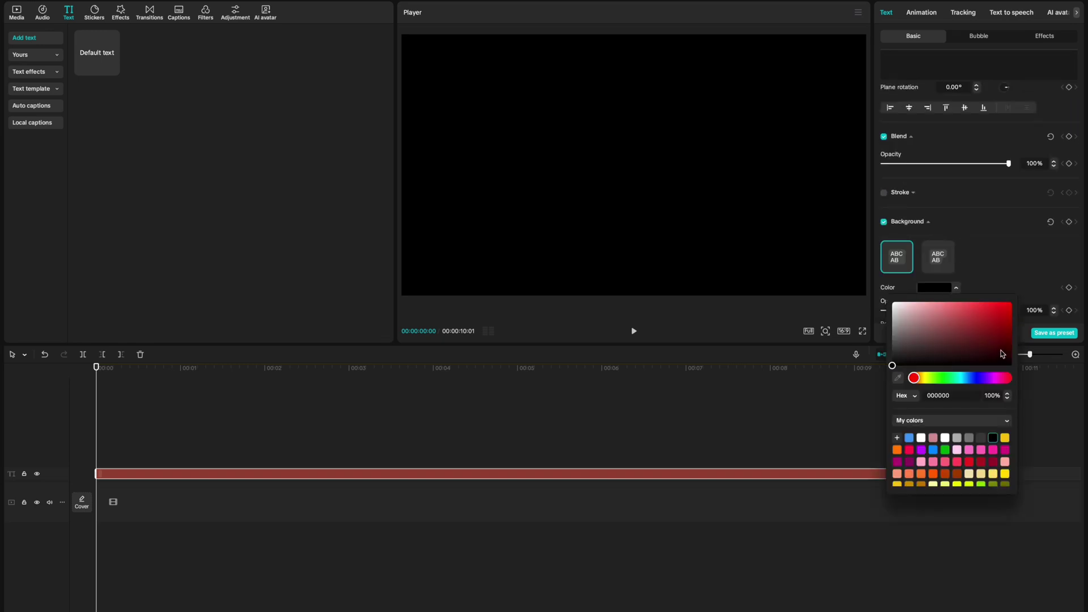
pyautogui.click(997, 356)
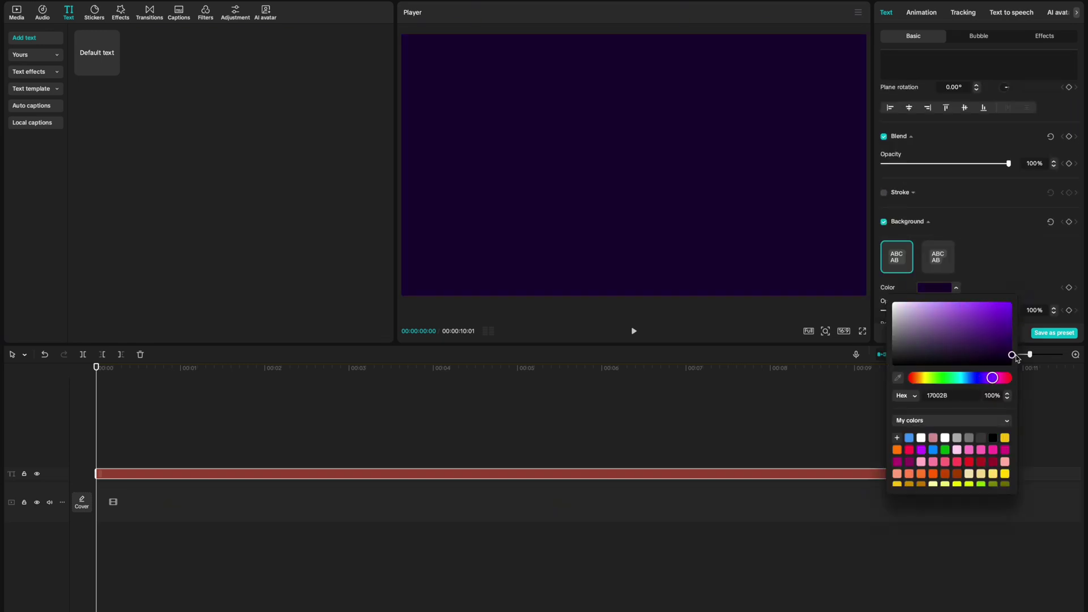
# Convert the purple background into a compound clip, duplicate it on the track above, and open the duplicate's contents
pyautogui.click(475, 475)
pyautogui.hotkey('alt', 'g')
pyautogui.moveTo(486, 470); pyautogui.dragTo(475, 431)
pyautogui.doubleClick(478, 441)
# Darken the background colour inside the duplicate compound clip to 0B0015 and return to the main timeline
pyautogui.click(368, 474)
pyautogui.scroll(-10, 958, 213)
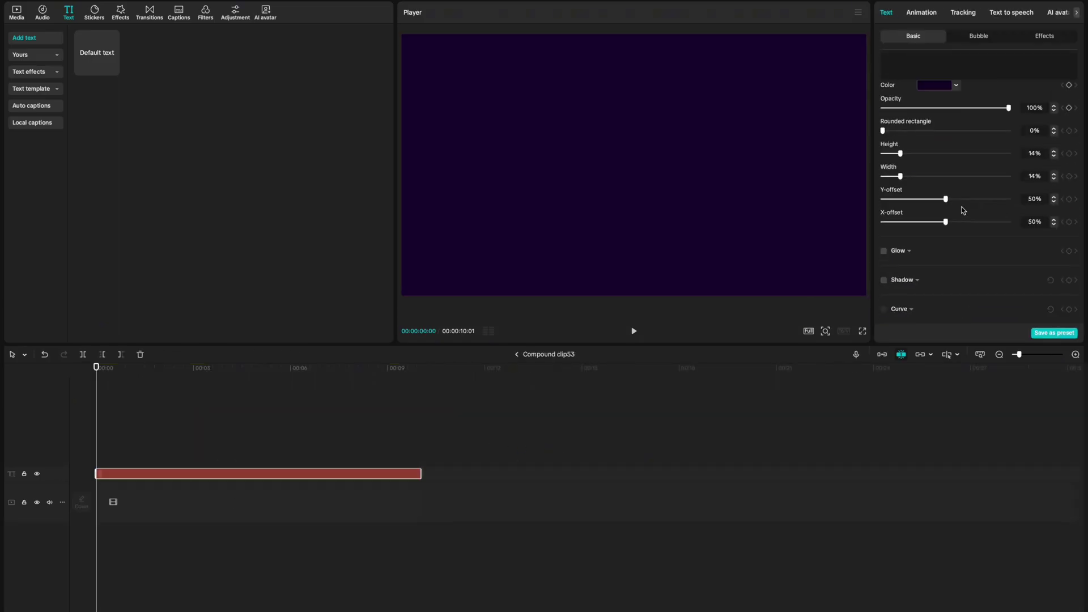
pyautogui.scroll(2, 950, 126)
pyautogui.click(935, 132)
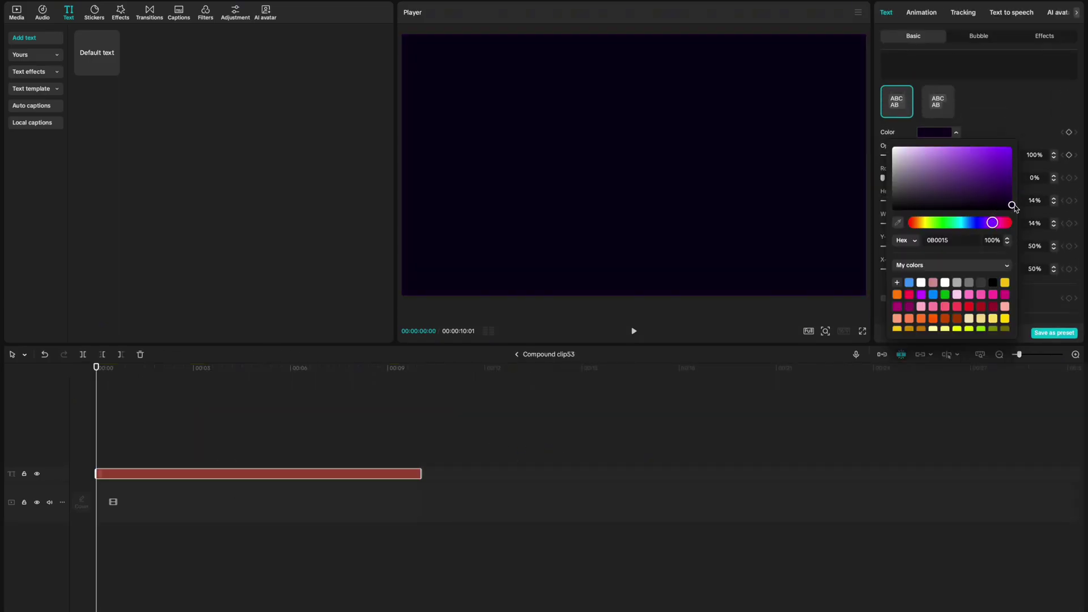
pyautogui.click(516, 355)
# Mask the upper, darker compound clip so the lighter purple below glows softly through the centre of the frame
pyautogui.click(914, 12)
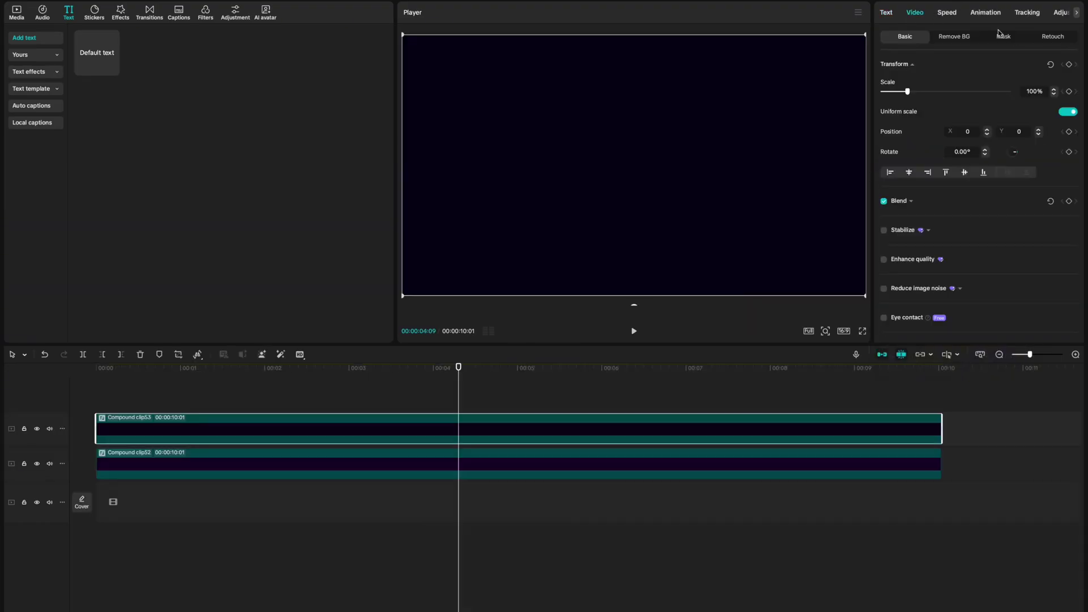
pyautogui.click(1003, 37)
pyautogui.click(913, 80)
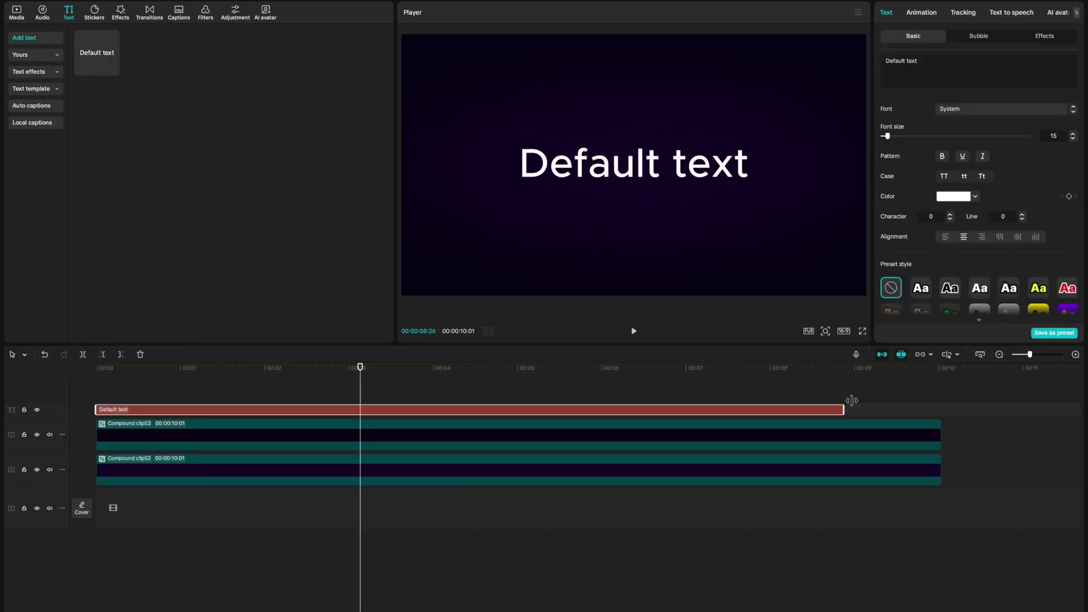
# Extend the new text clip to the end of the background clips and replace its text with "KEY EDITORS"
pyautogui.moveTo(851, 400); pyautogui.dragTo(948, 401)
pyautogui.click(979, 70)
pyautogui.hotkey('ctrl', 'a')
pyautogui.write('KE')
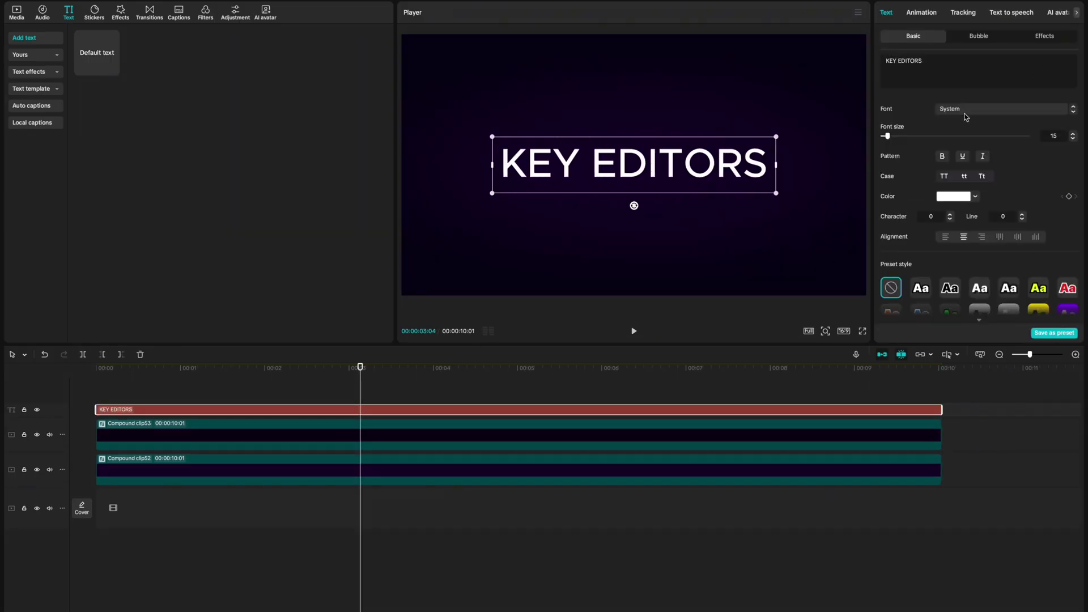
# Set the KEY EDITORS title's font to MODERNIZ and its text colour to bright green
pyautogui.click(965, 113)
pyautogui.click(976, 201)
pyautogui.moveTo(813, 131); pyautogui.dragTo(883, 102)
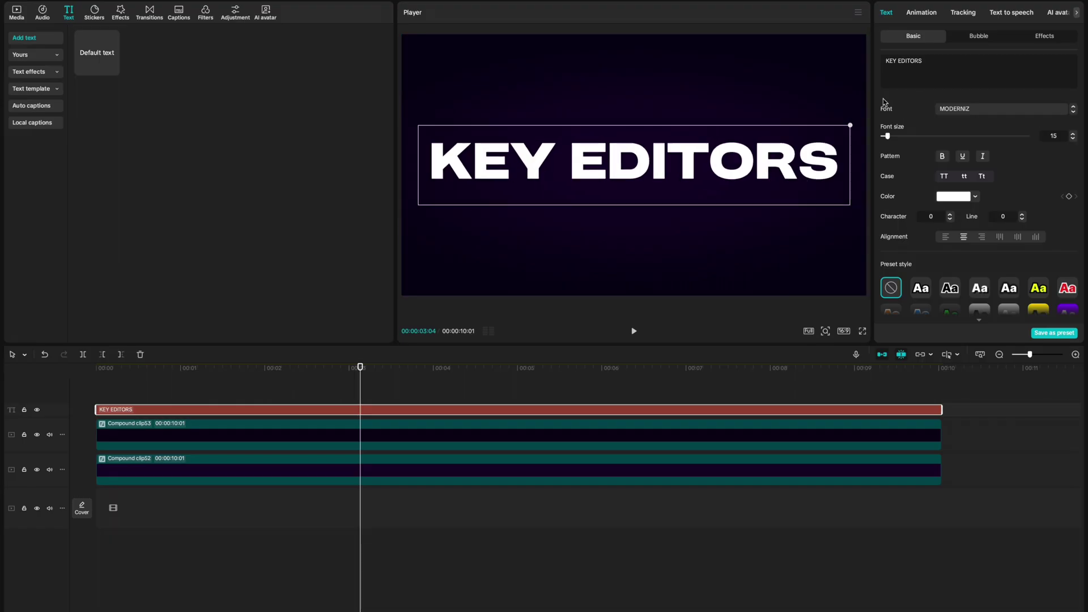
pyautogui.click(975, 196)
pyautogui.click(961, 286)
pyautogui.moveTo(1011, 229); pyautogui.dragTo(1032, 212)
pyautogui.click(895, 187)
# Add a blue stroke with a thickness of 10 to the KEY EDITORS title
pyautogui.scroll(-10, 892, 181)
pyautogui.click(884, 178)
pyautogui.click(958, 199)
pyautogui.click(991, 289)
pyautogui.click(1046, 209)
pyautogui.write('10')
pyautogui.press('Return')
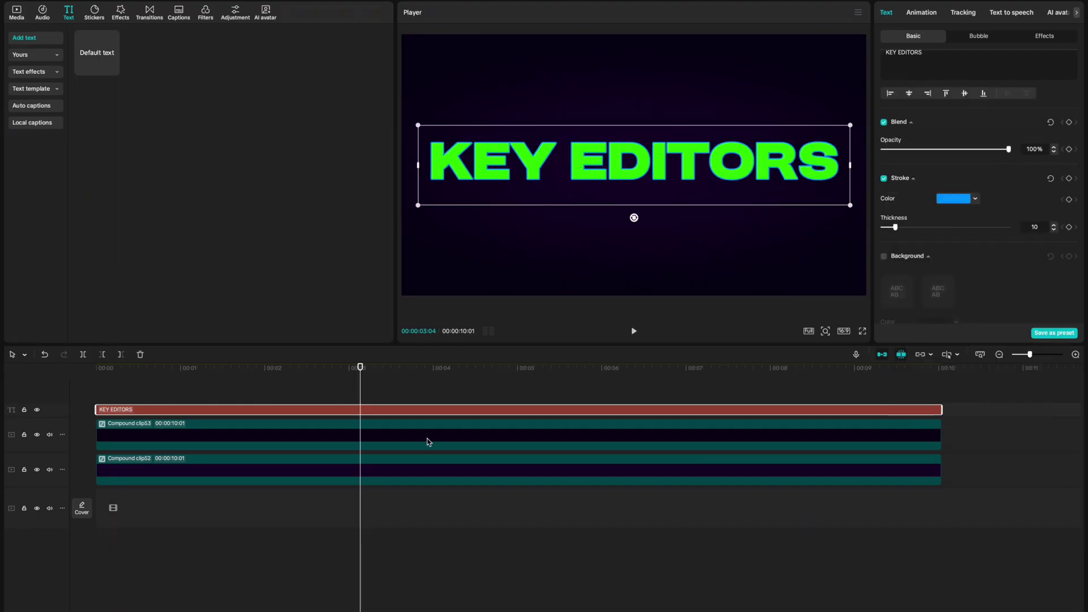
# Combine the KEY EDITORS title and both background clips into one compound clip
pyautogui.moveTo(462, 395); pyautogui.dragTo(399, 475)
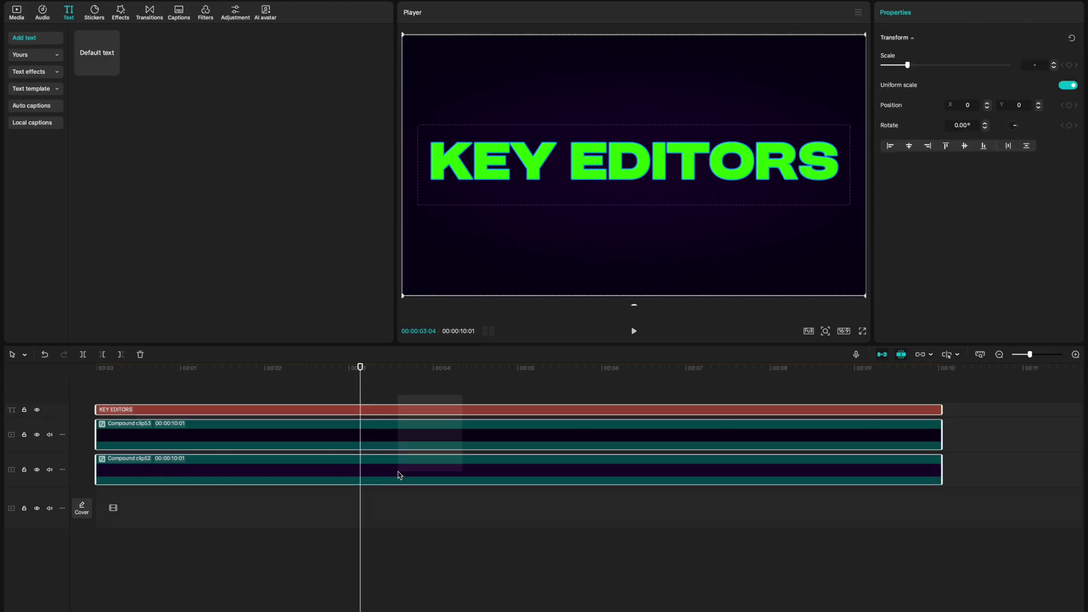
pyautogui.rightClick(413, 446)
pyautogui.click(467, 463)
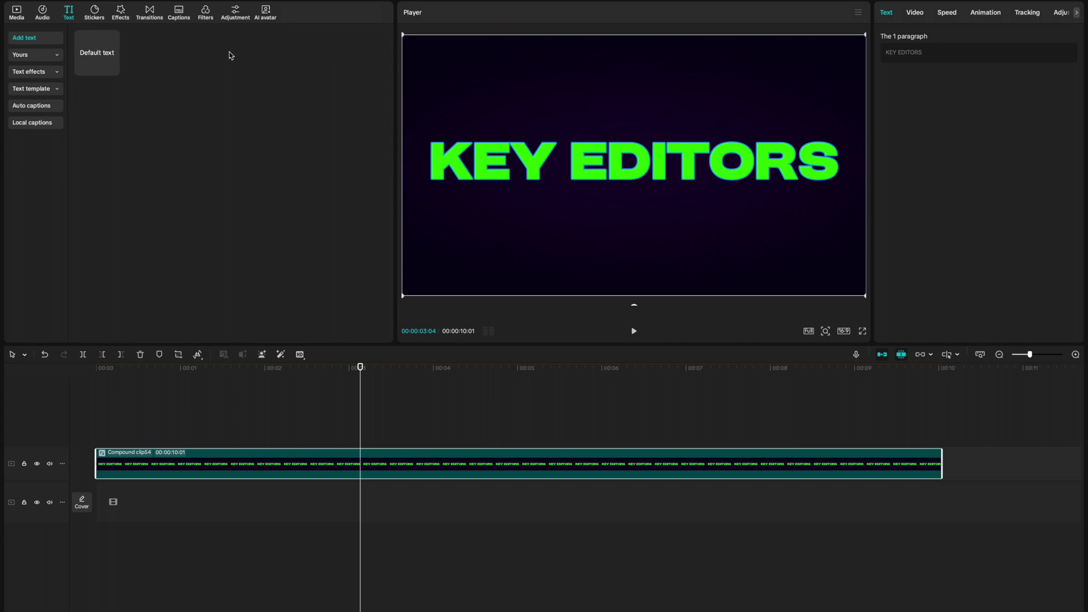
# Add a text clip above the title compound clip, extend it to the same length, and clear its text
pyautogui.click(113, 69)
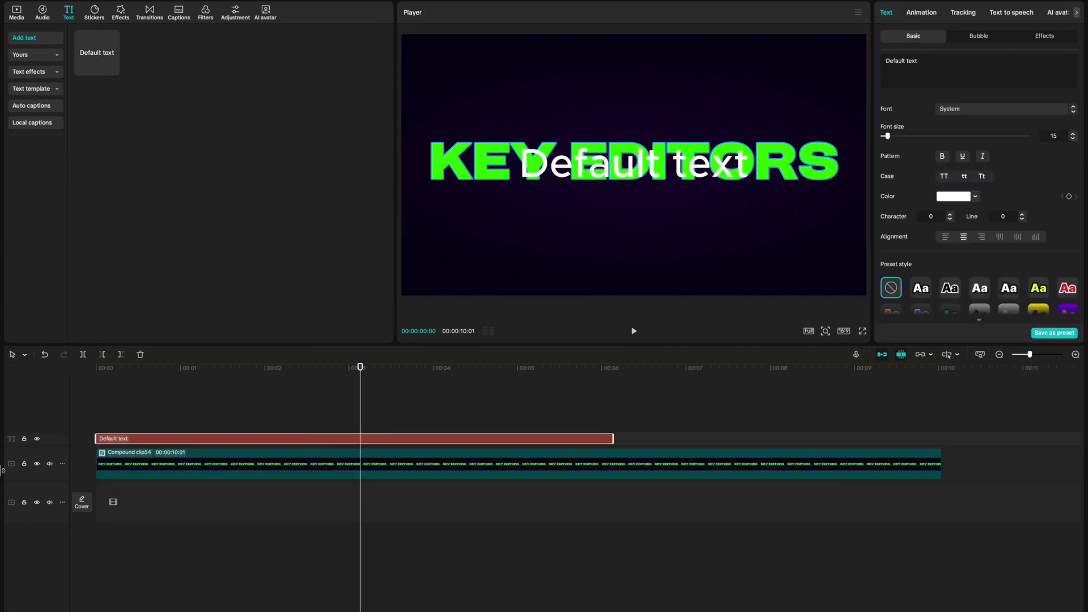
pyautogui.moveTo(614, 439); pyautogui.dragTo(942, 439)
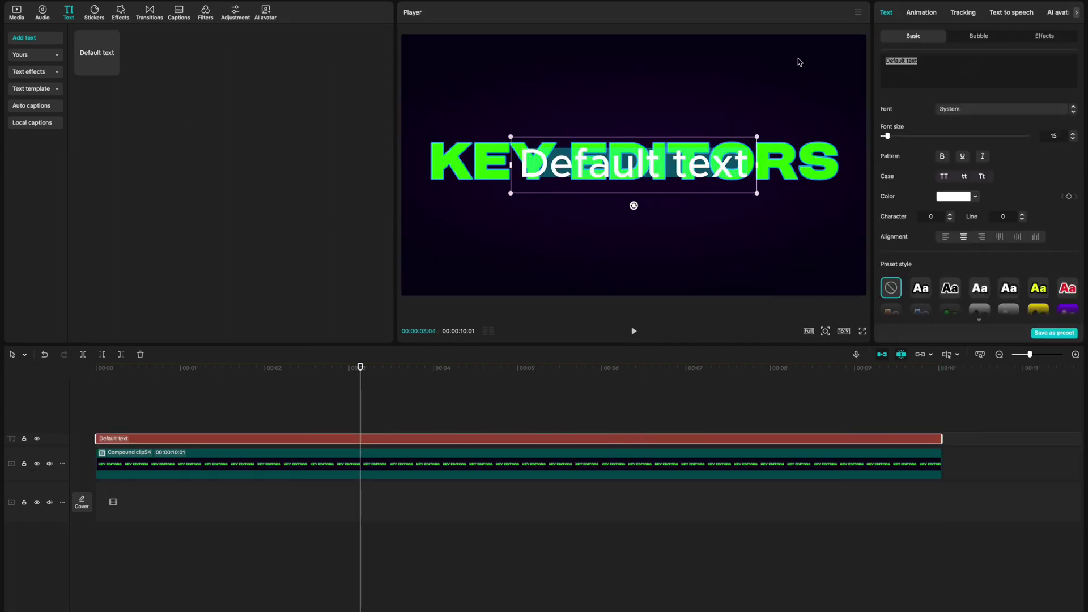
pyautogui.press('BackSpace')
# Enable the empty text clip's background and set its colour to bright blue so it fills the frame
pyautogui.scroll(-5, 887, 159)
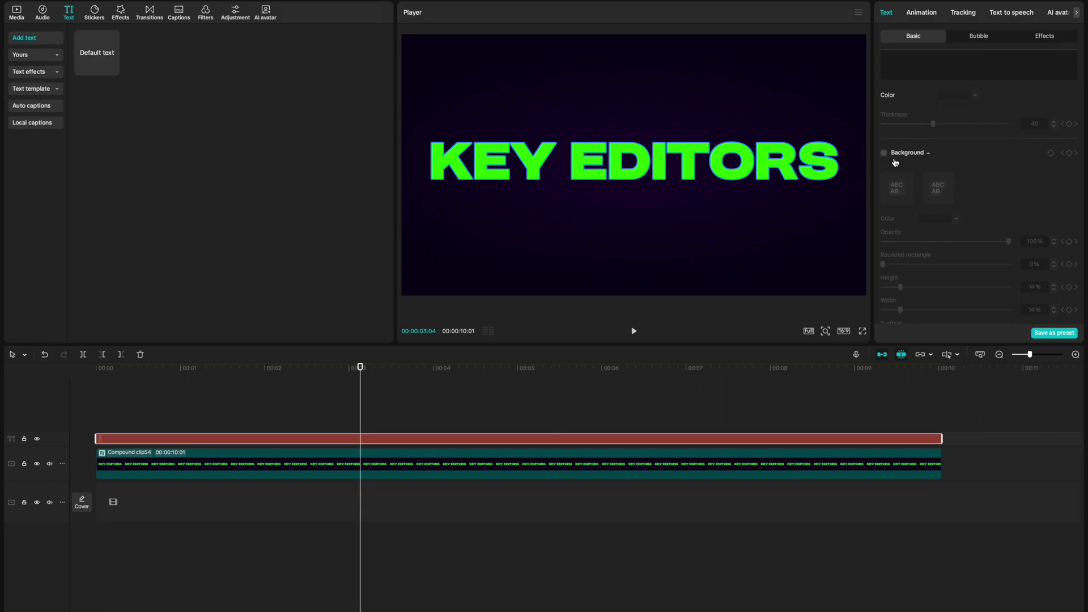
pyautogui.click(884, 153)
pyautogui.click(943, 221)
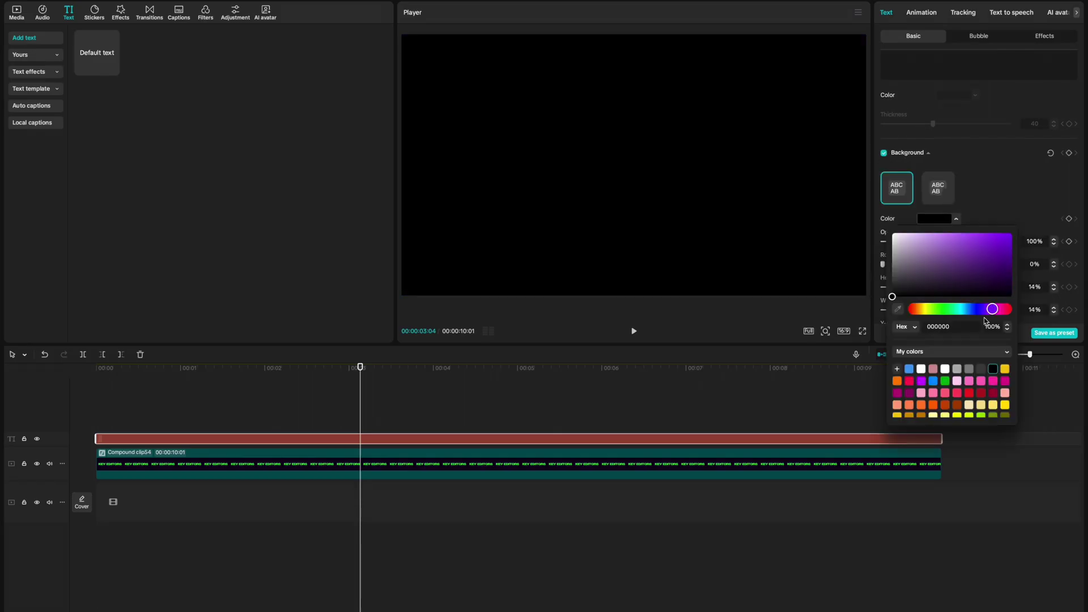
pyautogui.moveTo(992, 248); pyautogui.dragTo(1012, 234)
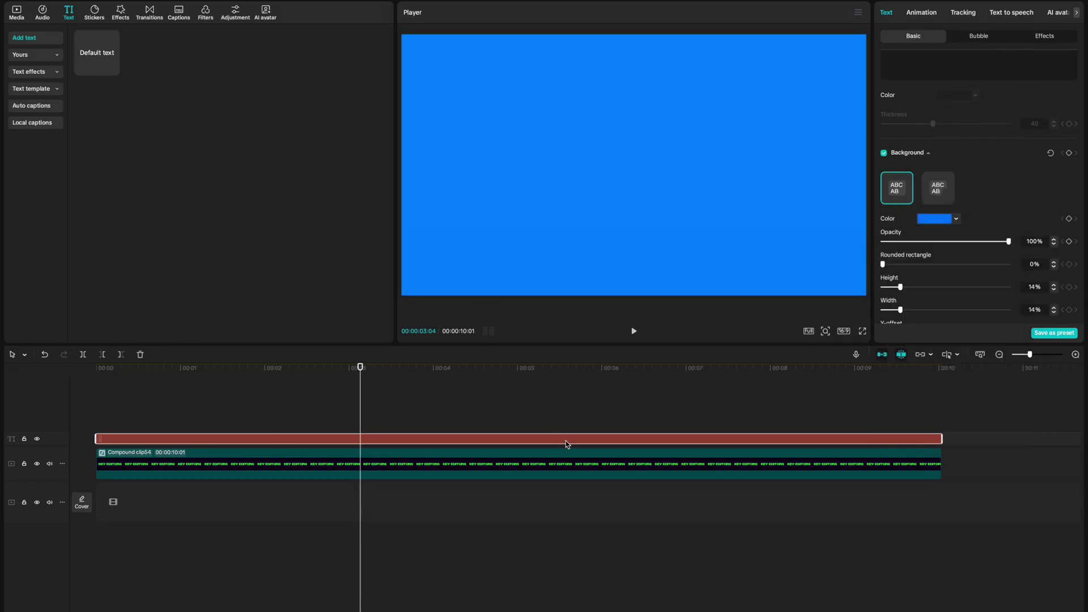
# Convert the blue clip into a compound clip and draw a closed, wavy Pen mask along the frame's lower edge
pyautogui.rightClick(567, 442)
pyautogui.click(618, 507)
pyautogui.click(915, 12)
pyautogui.click(1003, 36)
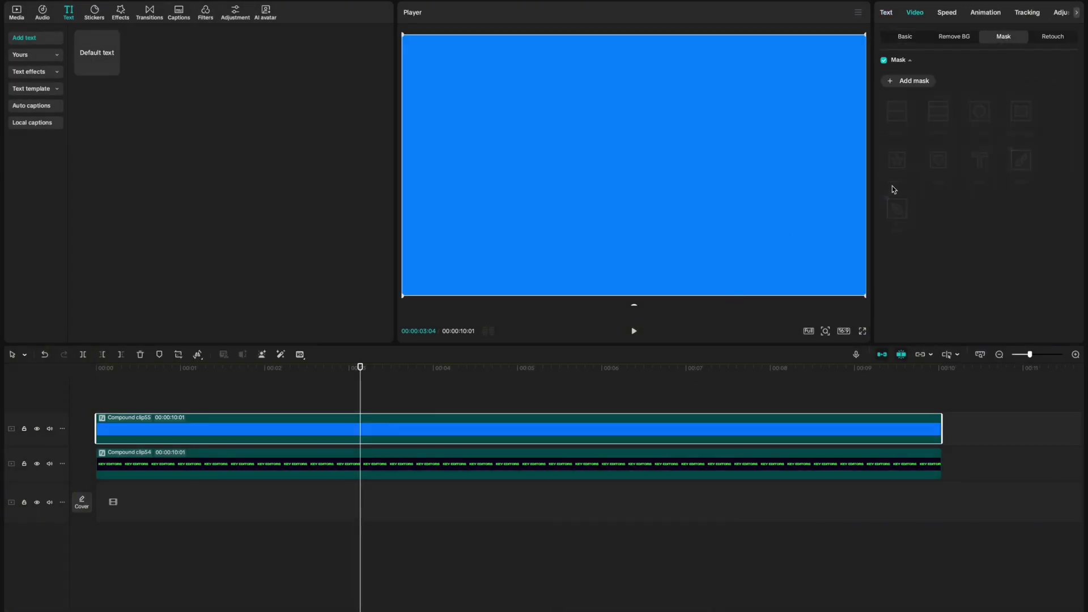
pyautogui.click(1021, 111)
pyautogui.click(897, 208)
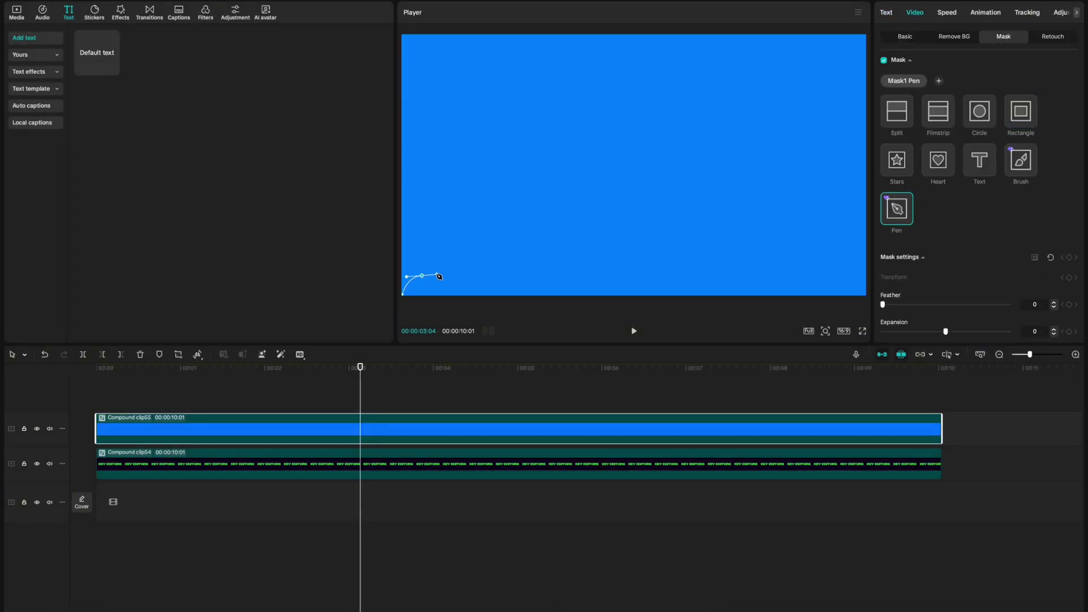
pyautogui.moveTo(460, 282); pyautogui.dragTo(467, 283)
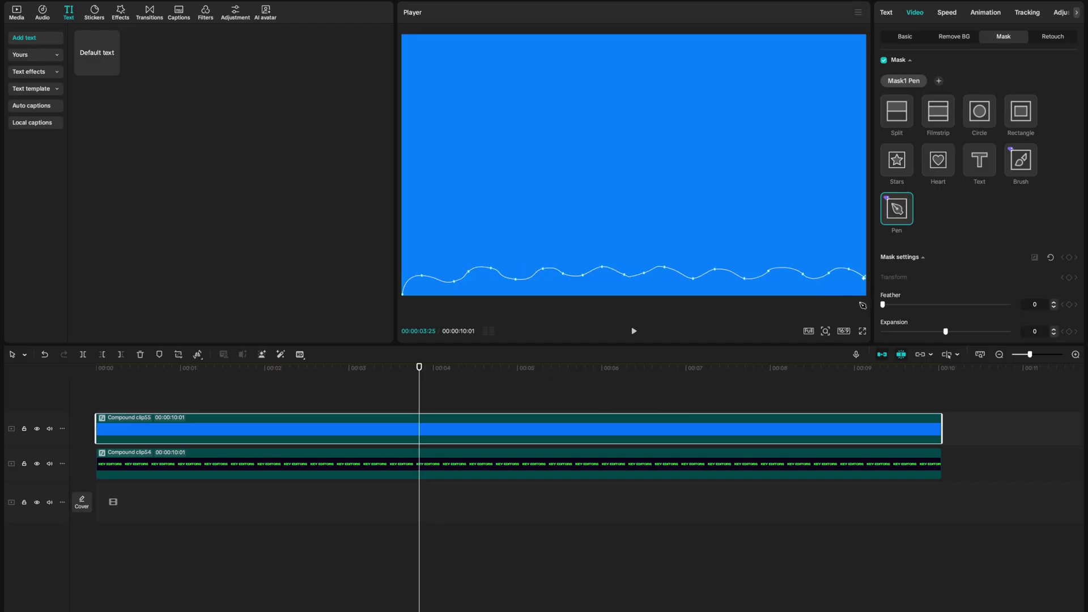
pyautogui.click(404, 295)
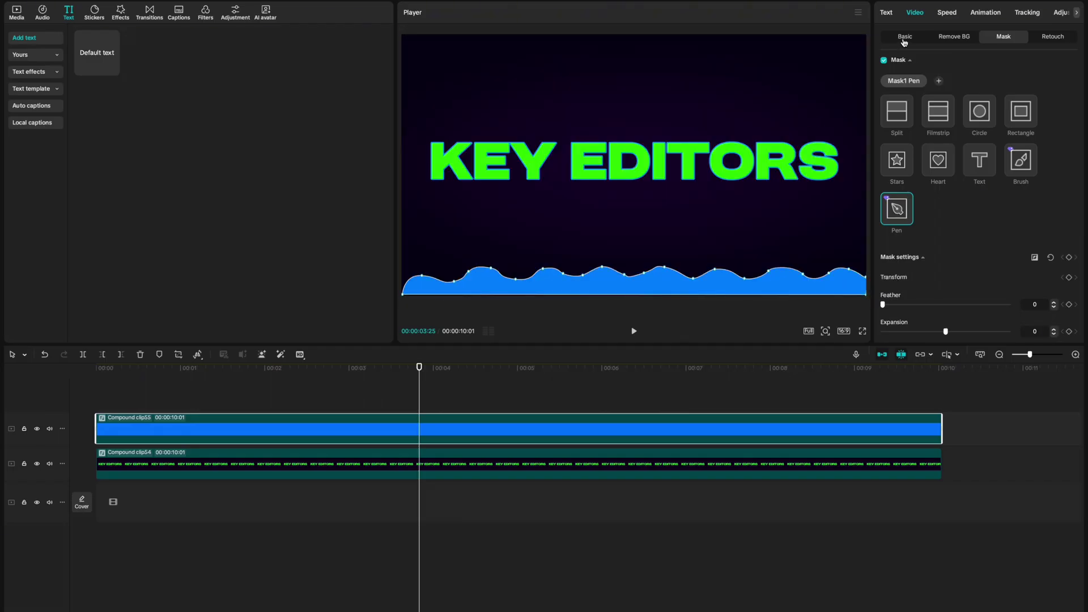
# Apply a chroma key to the KEY EDITORS compound clip, sampling the green of the letters
pyautogui.click(905, 39)
pyautogui.click(469, 450)
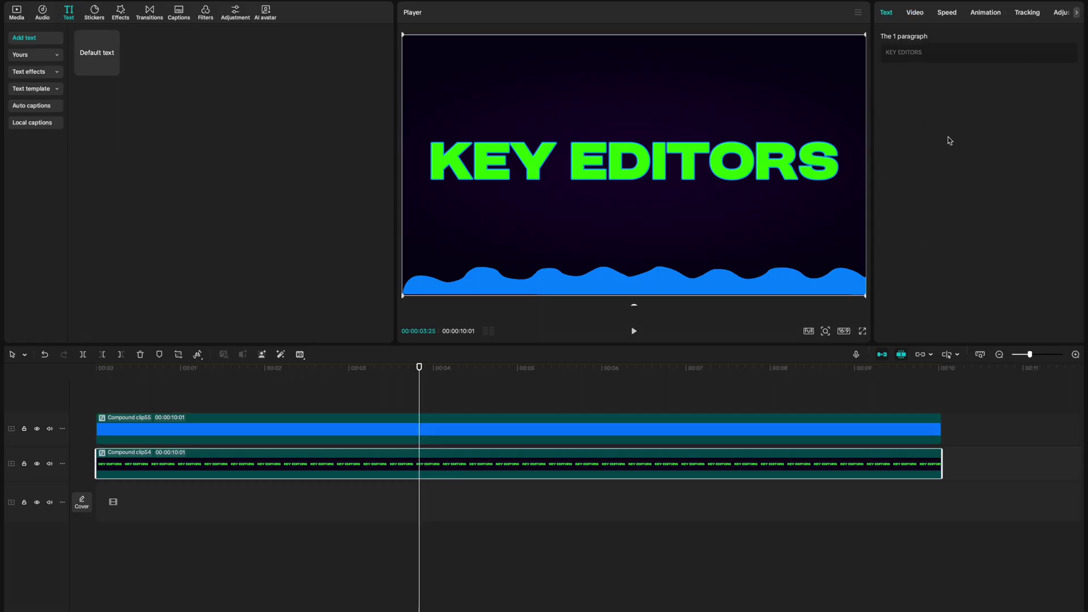
pyautogui.click(914, 12)
pyautogui.click(954, 37)
pyautogui.click(884, 114)
pyautogui.click(920, 132)
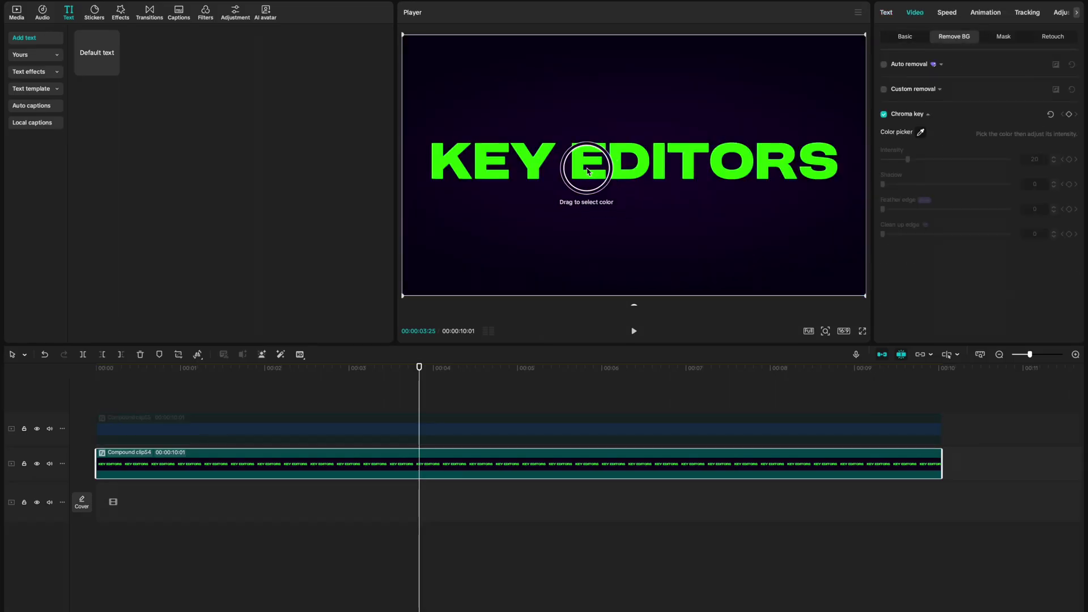
pyautogui.click(587, 170)
# Set the blue wave clip's layer to 1 and move its wave mask up to the middle of the KEY EDITORS letters
pyautogui.click(504, 429)
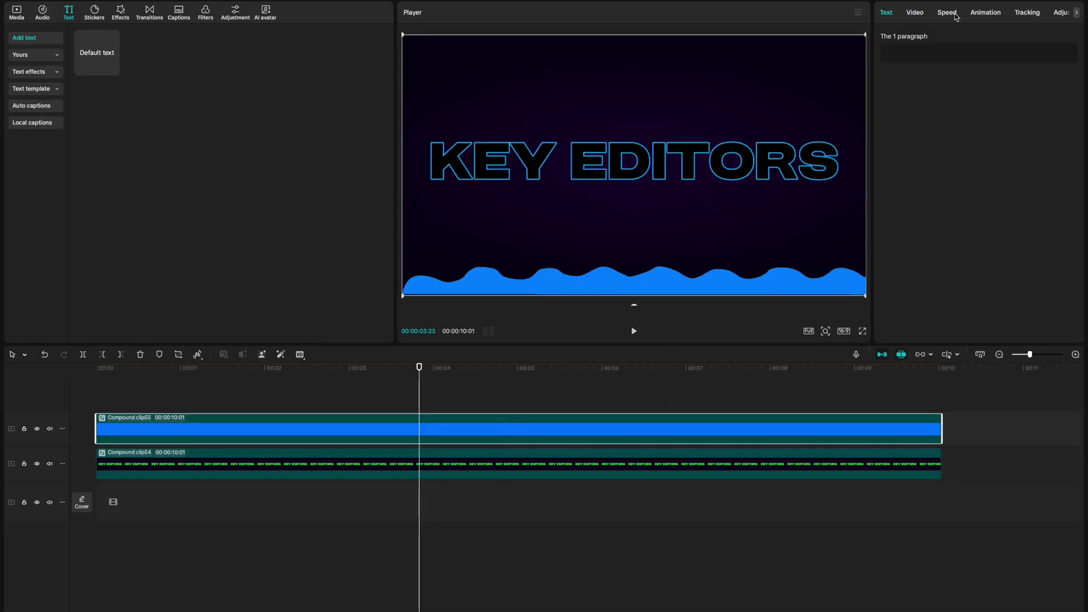
pyautogui.click(913, 12)
pyautogui.click(905, 36)
pyautogui.scroll(-3, 925, 277)
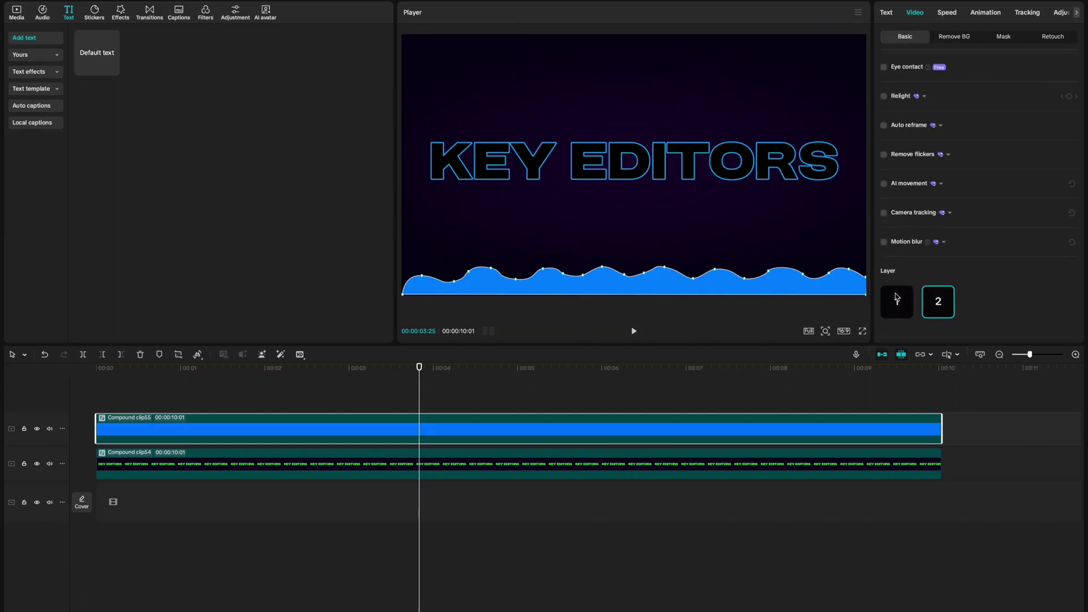
pyautogui.moveTo(716, 288); pyautogui.dragTo(717, 173)
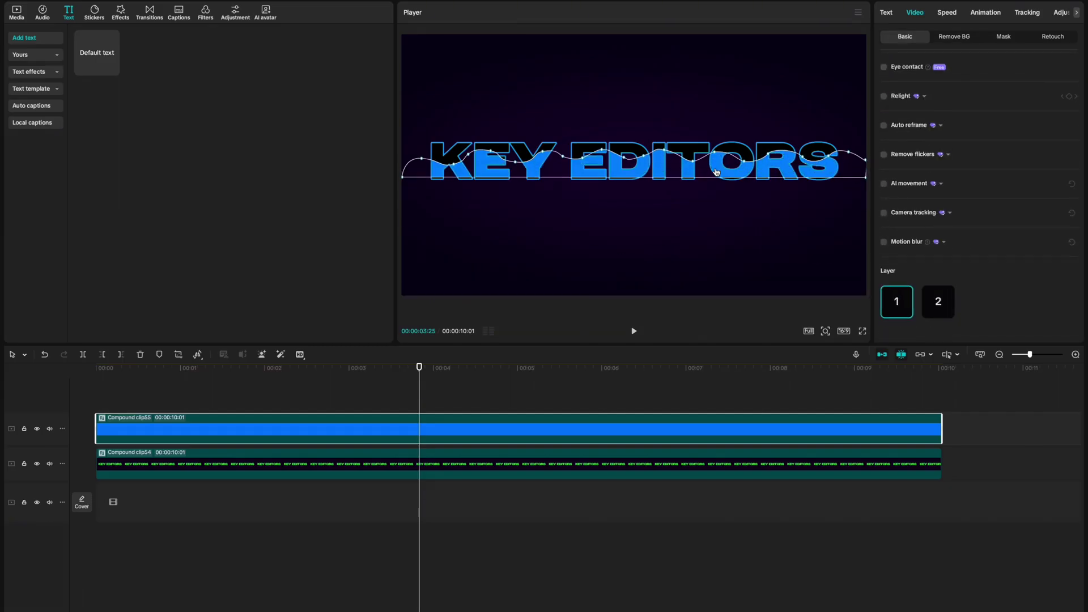
# Return to the start of the timeline and reshape the wave mask's points into more irregular crests and dips across the letters
pyautogui.click(421, 544)
pyautogui.moveTo(422, 368); pyautogui.dragTo(97, 368)
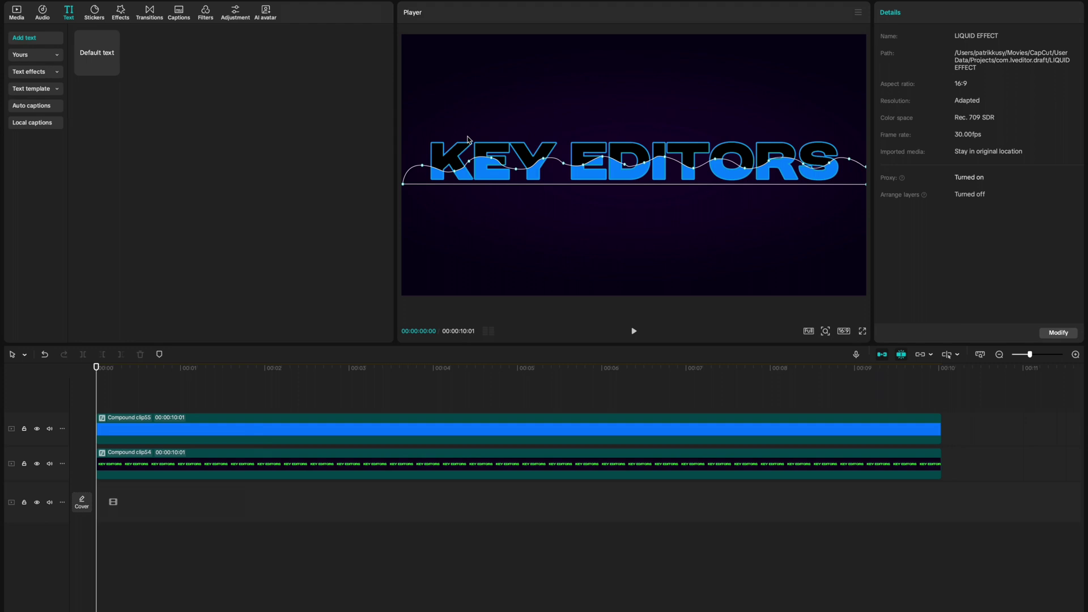
pyautogui.moveTo(441, 149); pyautogui.dragTo(439, 126)
pyautogui.moveTo(500, 160); pyautogui.dragTo(495, 151)
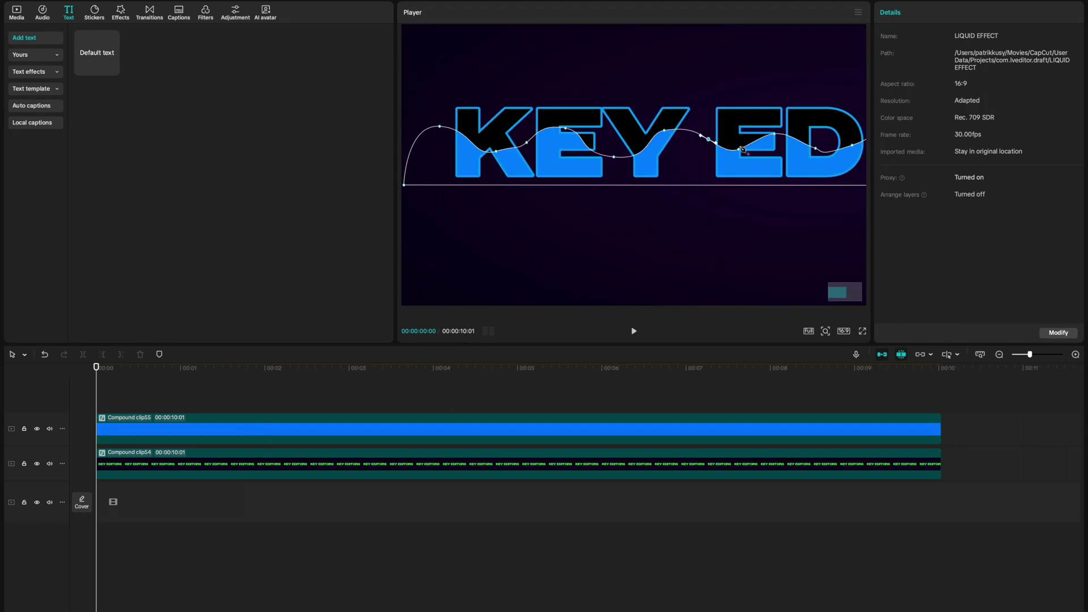
pyautogui.moveTo(740, 149); pyautogui.dragTo(742, 154)
pyautogui.hscroll(3, 773, 141)
pyautogui.hscroll(5, 765, 153)
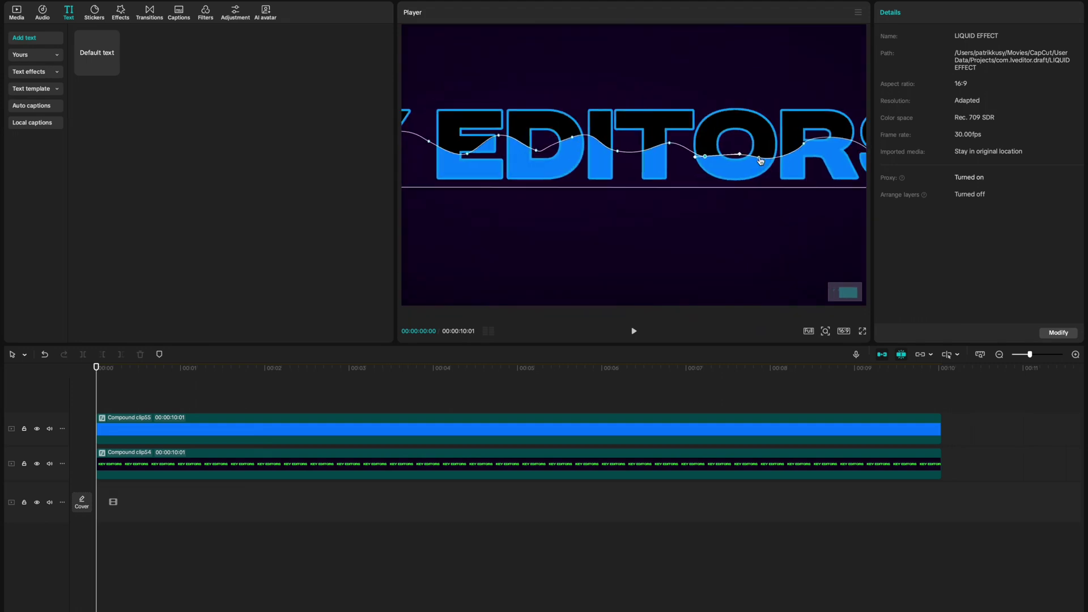
pyautogui.hscroll(3, 760, 160)
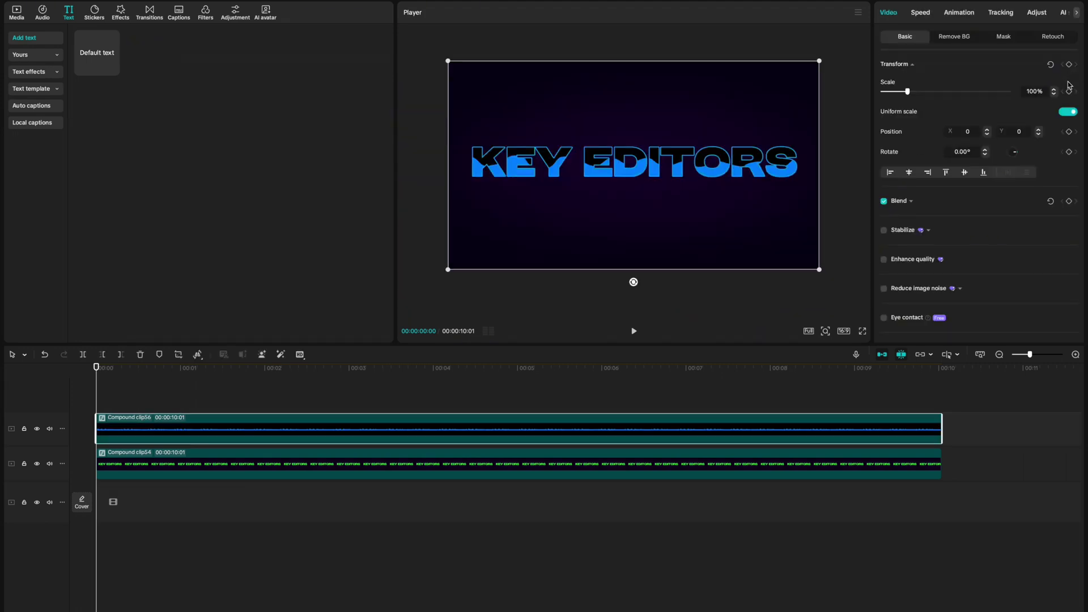
# Turn off uniform scale and keyframe the upper wave clip to X position 1904 and scale width 197% at about 7 seconds
pyautogui.click(1068, 112)
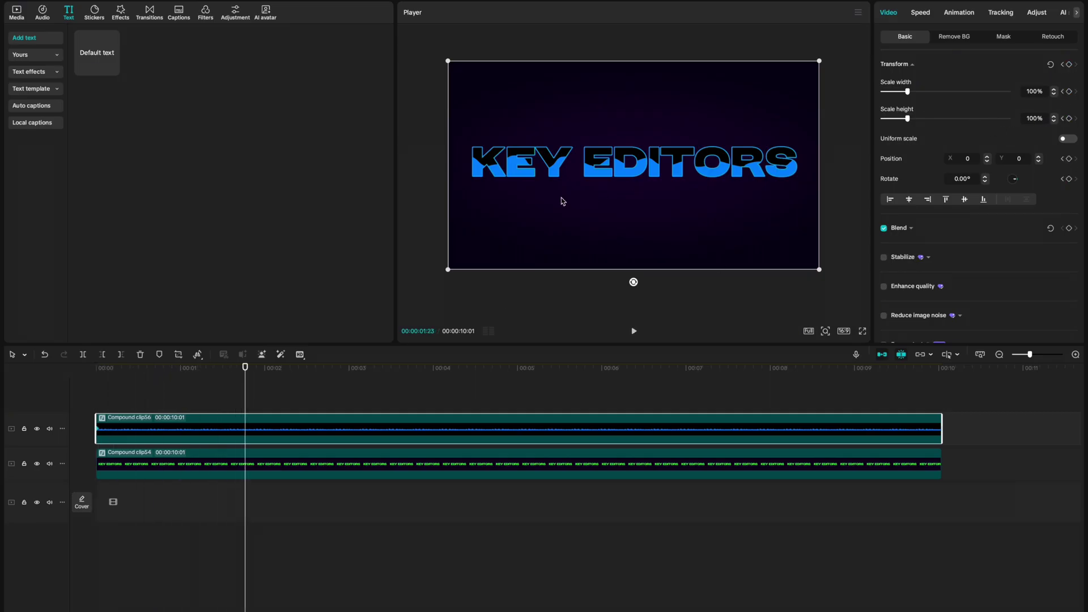
pyautogui.moveTo(611, 203); pyautogui.dragTo(676, 201)
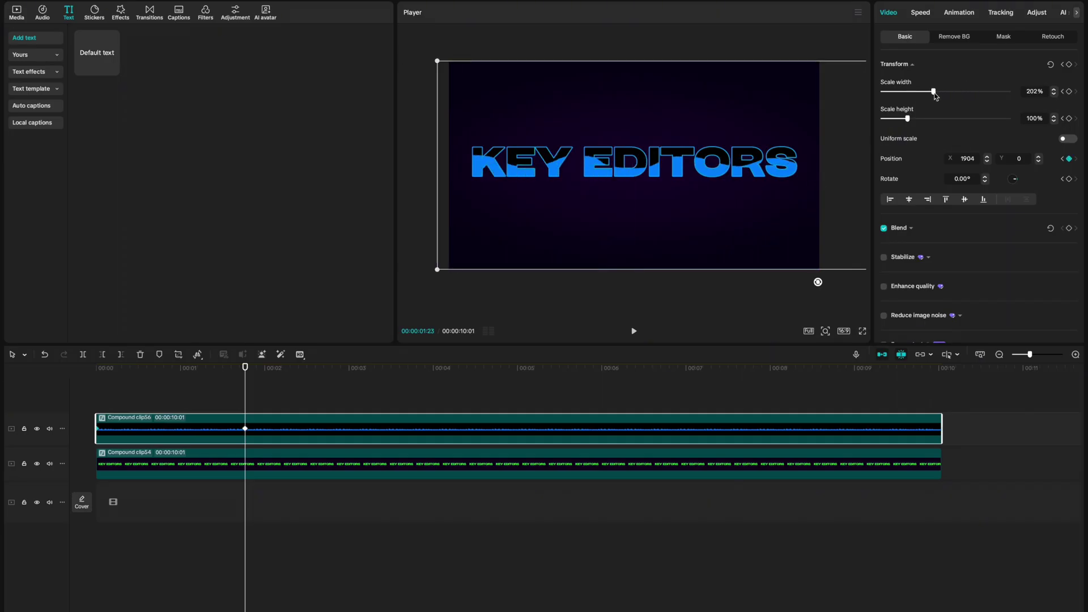
pyautogui.click(247, 395)
pyautogui.click(238, 436)
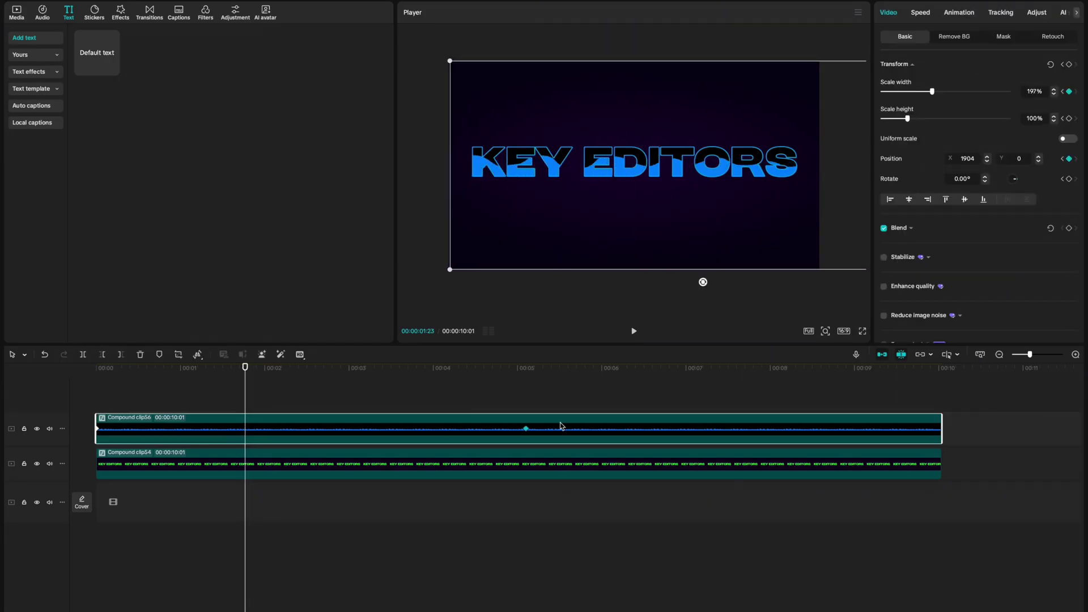
pyautogui.click(653, 401)
# Duplicate the blue wave compound clip onto a new track above and recolour the copy's fill a darker blue
pyautogui.doubleClick(365, 413)
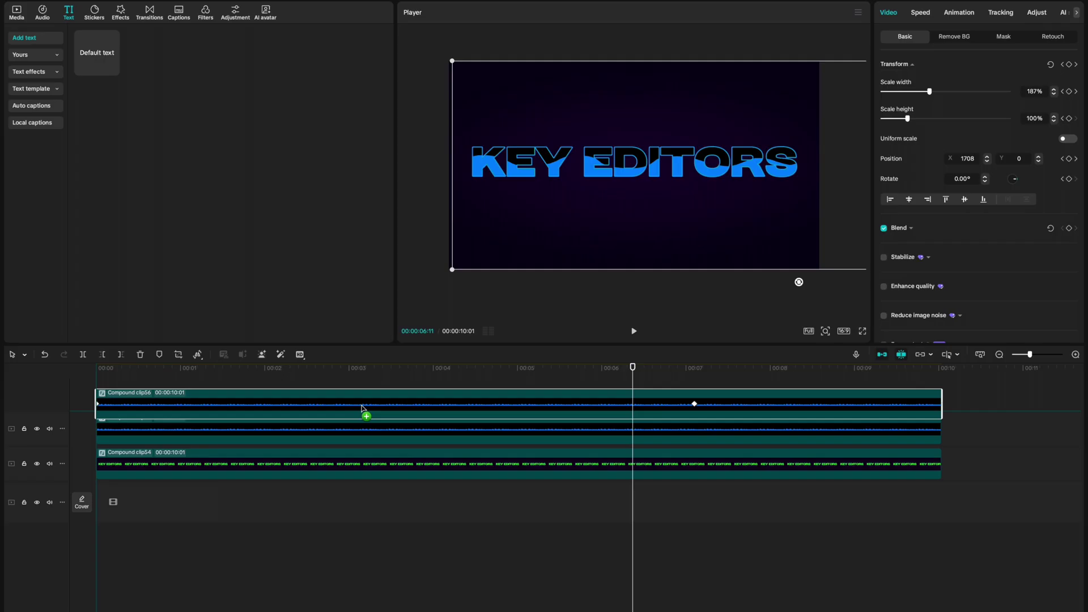
pyautogui.doubleClick(343, 466)
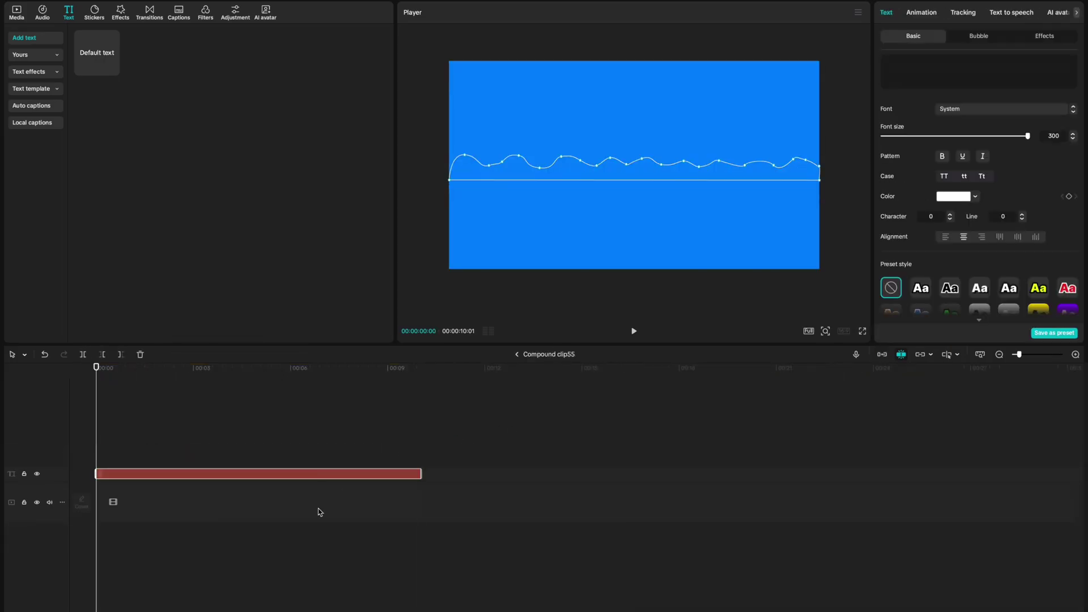
pyautogui.click(950, 305)
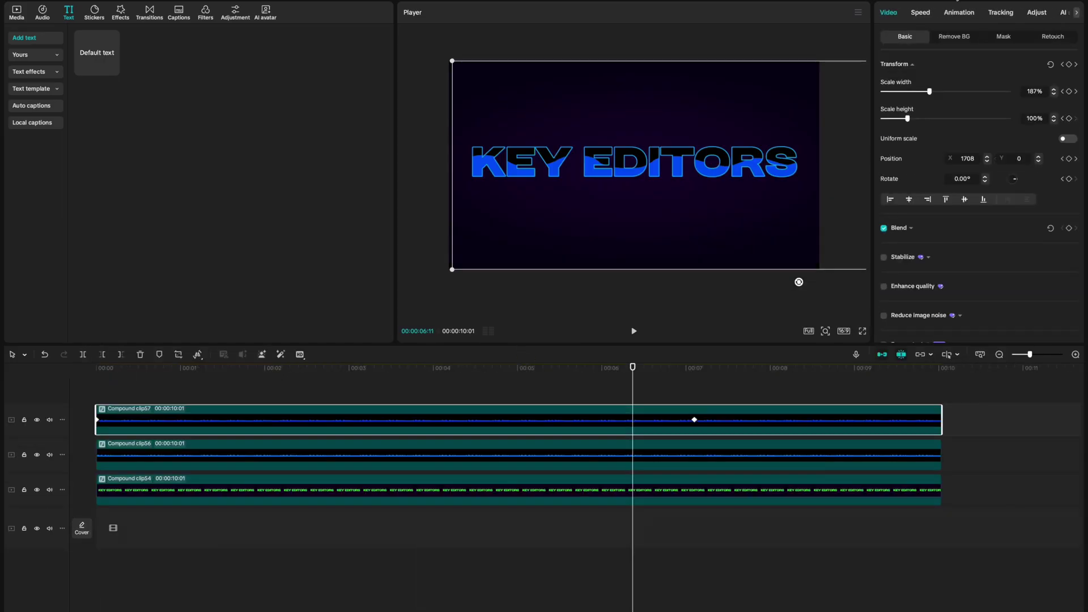
# Add a Split mask to the topmost wave clip, positioned at X -385, Y 17 with a feather of 30
pyautogui.click(1003, 37)
pyautogui.click(915, 80)
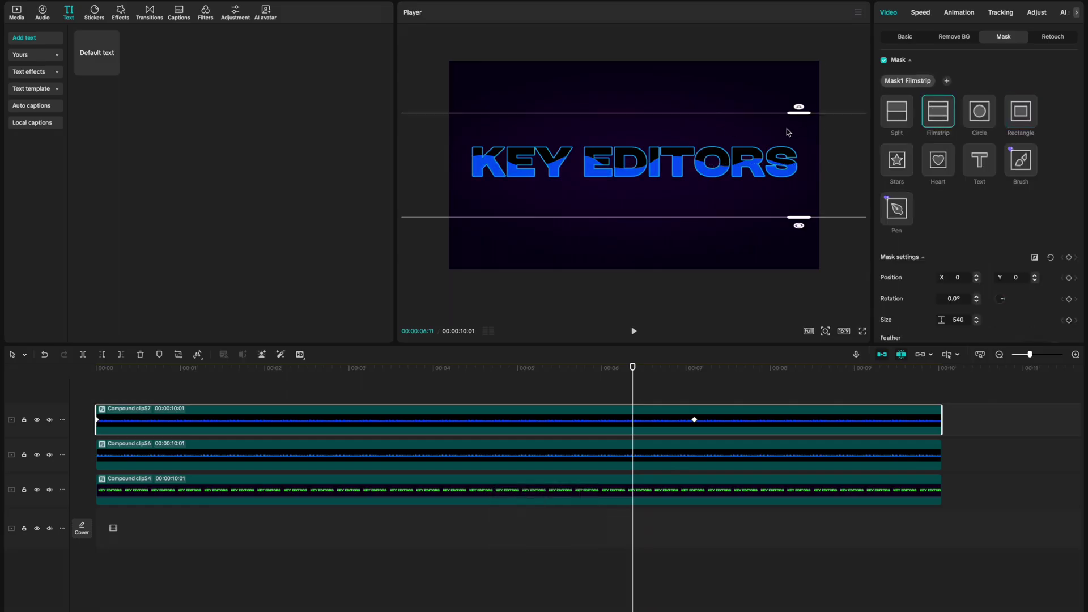
pyautogui.scroll(5, 627, 169)
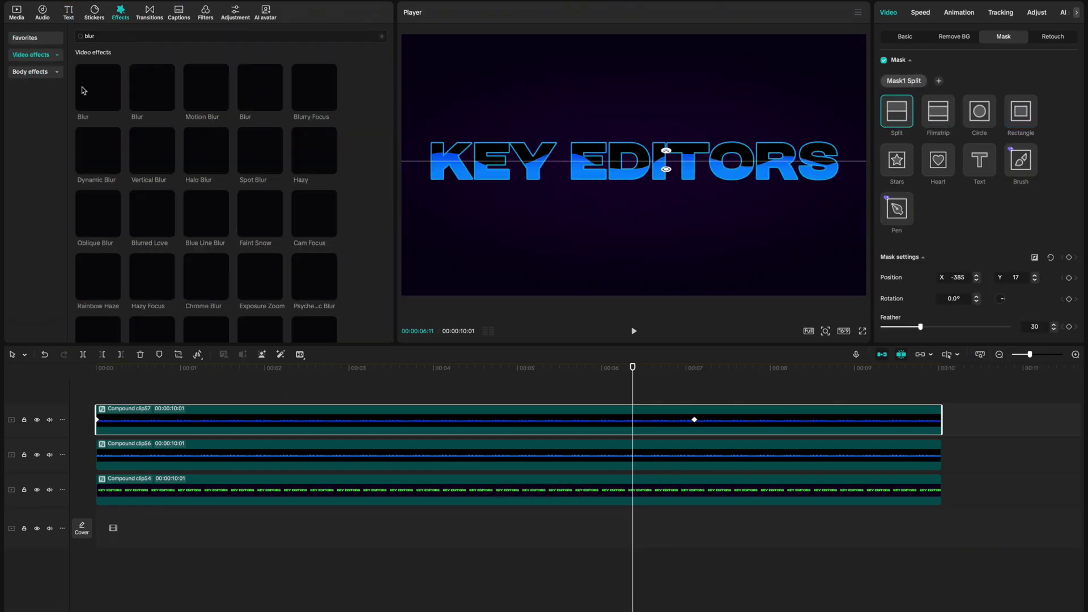
# Apply the Blur effect to both wave clips and the Glow 2 effect to the KEY EDITORS clip
pyautogui.moveTo(85, 91); pyautogui.dragTo(627, 418)
pyautogui.moveTo(136, 94); pyautogui.dragTo(620, 457)
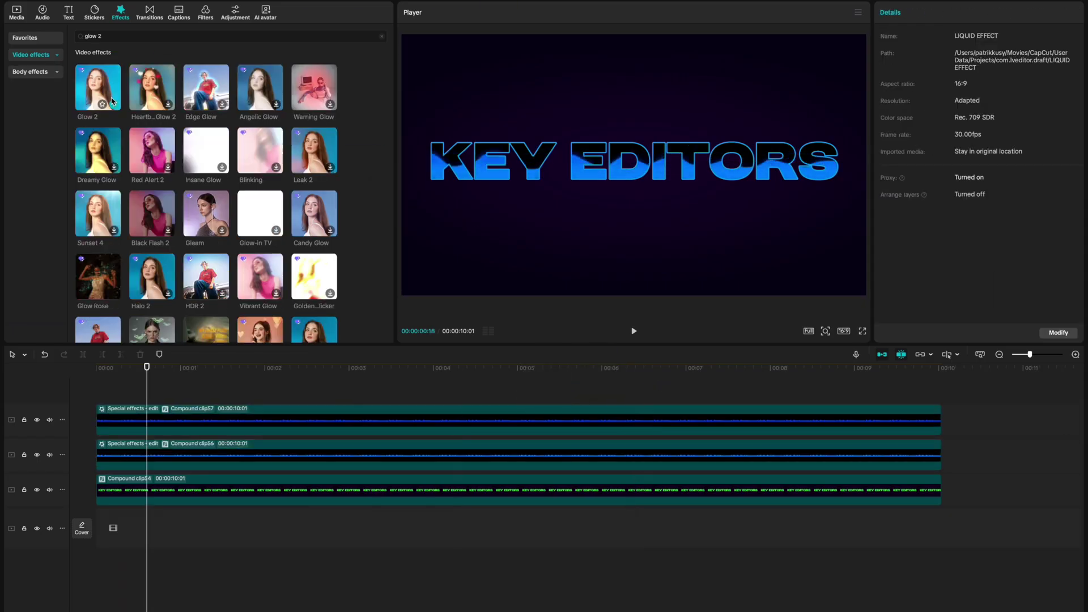
pyautogui.moveTo(98, 87); pyautogui.dragTo(284, 494)
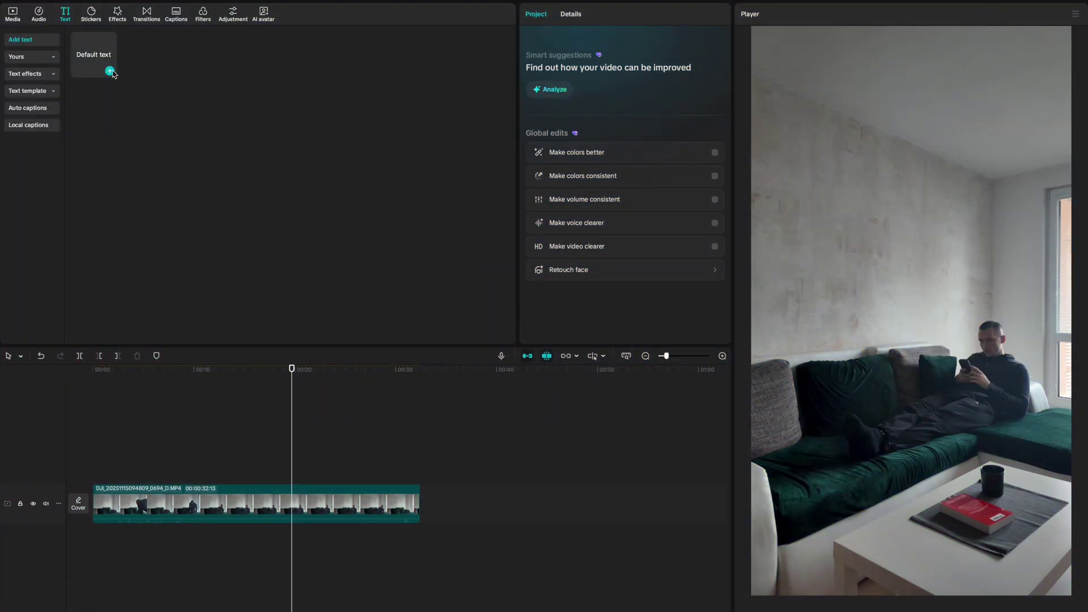
# Add a default text above the vertical sofa footage and extend it to the end of the video clip
pyautogui.click(110, 71)
pyautogui.moveTo(322, 474); pyautogui.dragTo(420, 473)
pyautogui.click(336, 451)
pyautogui.click(344, 490)
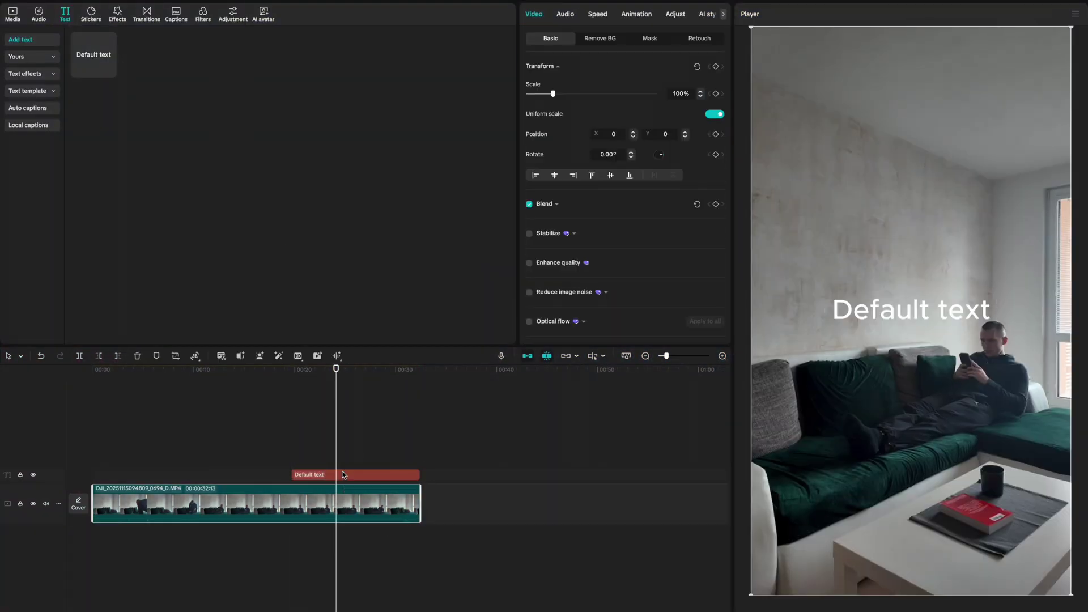
# Restyle the text as EDITING in the Medium font, enlarged across the wall and coloured yellow
pyautogui.click(343, 475)
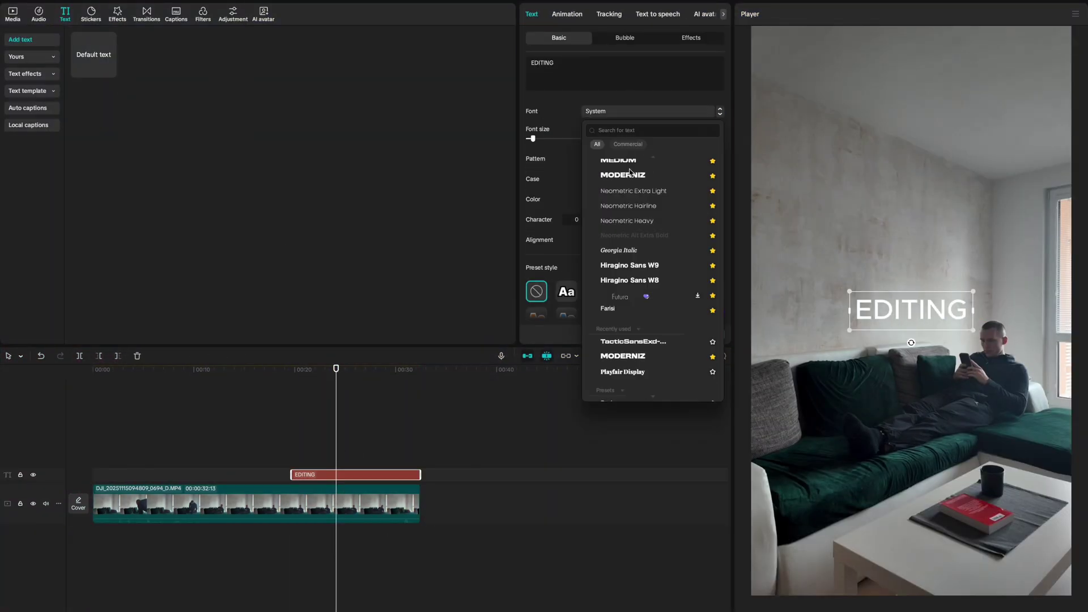
pyautogui.click(644, 345)
pyautogui.moveTo(1005, 339); pyautogui.dragTo(1047, 319)
pyautogui.click(621, 199)
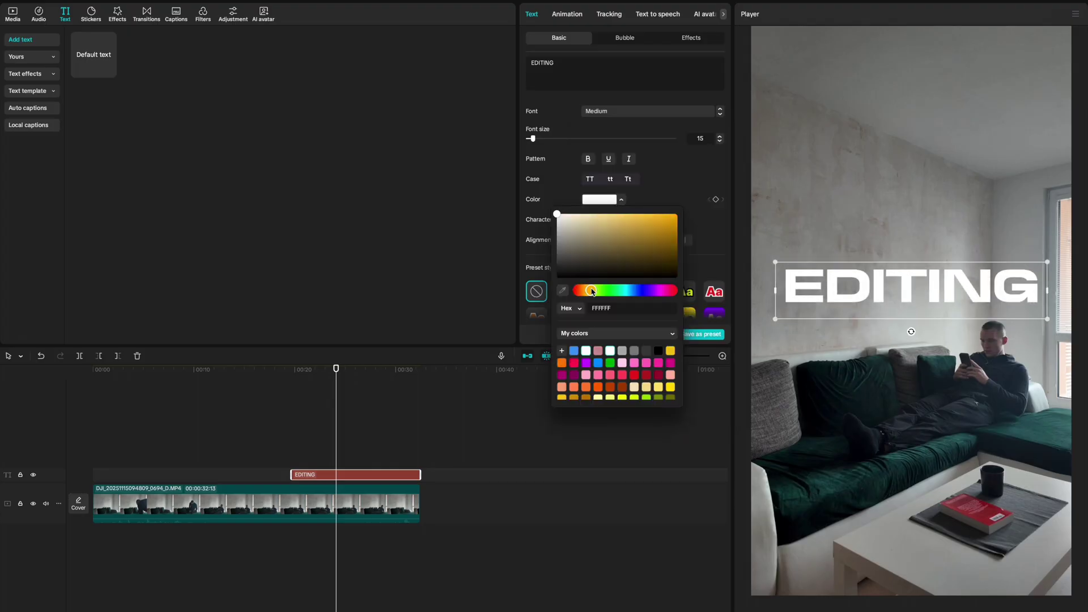
pyautogui.moveTo(593, 291)
pyautogui.mouseDown()
pyautogui.moveTo(643, 292)
pyautogui.moveTo(592, 291)
pyautogui.mouseUp()
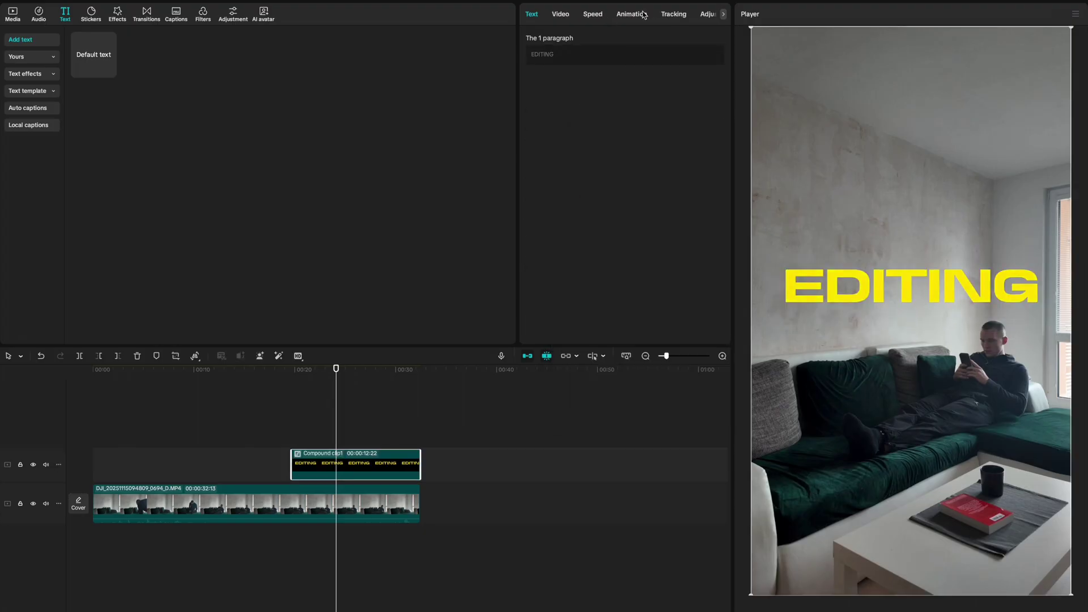
# Turn the EDITING text into a compound clip and apply the Flip 5 combo animation to it
pyautogui.click(682, 37)
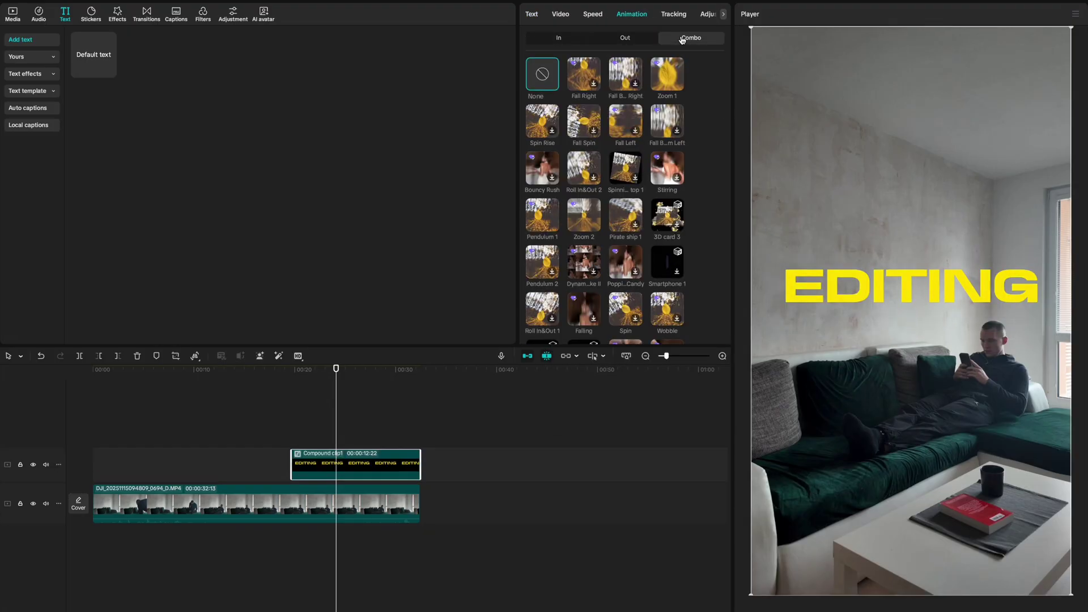
pyautogui.scroll(-10, 587, 279)
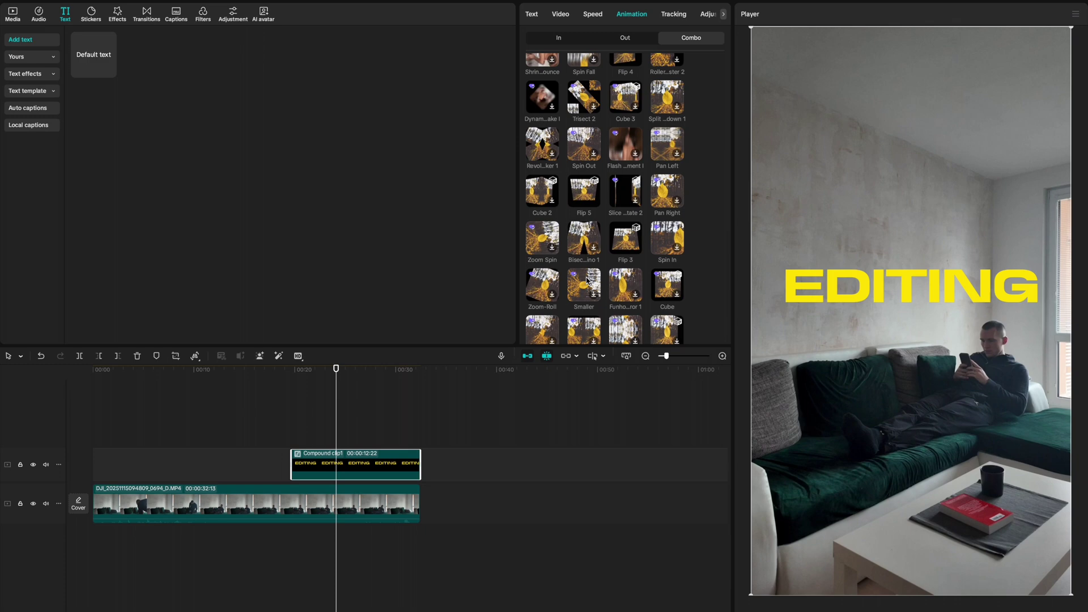
pyautogui.scroll(-3, 586, 278)
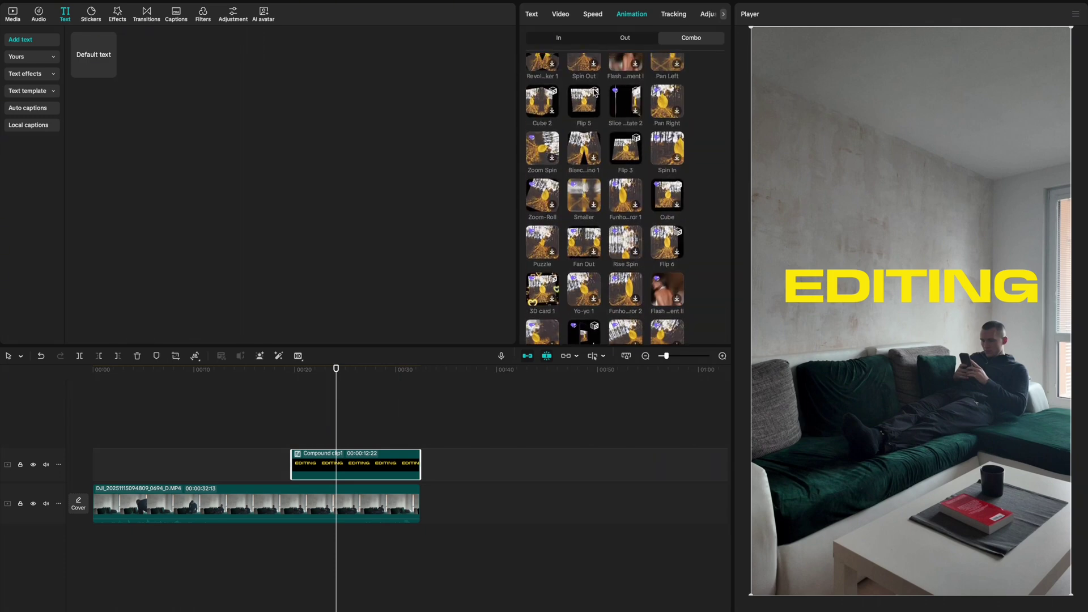
pyautogui.click(583, 102)
# Find the moment where EDITING lines up with the wall's perspective, nest the clip in a new compound clip and freeze that frame
pyautogui.click(311, 441)
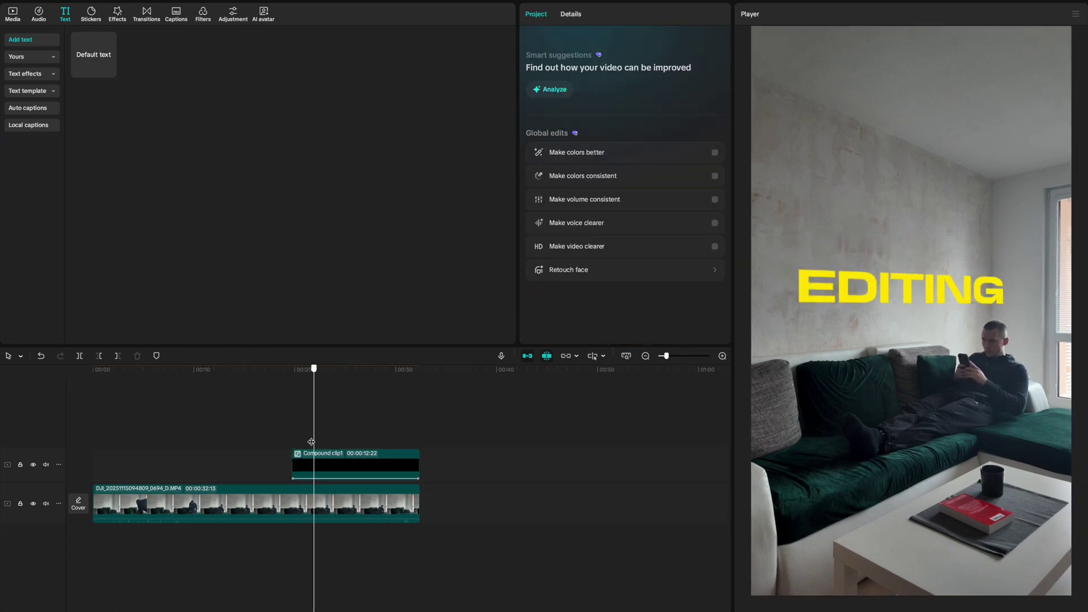
pyautogui.click(308, 439)
pyautogui.rightClick(327, 470)
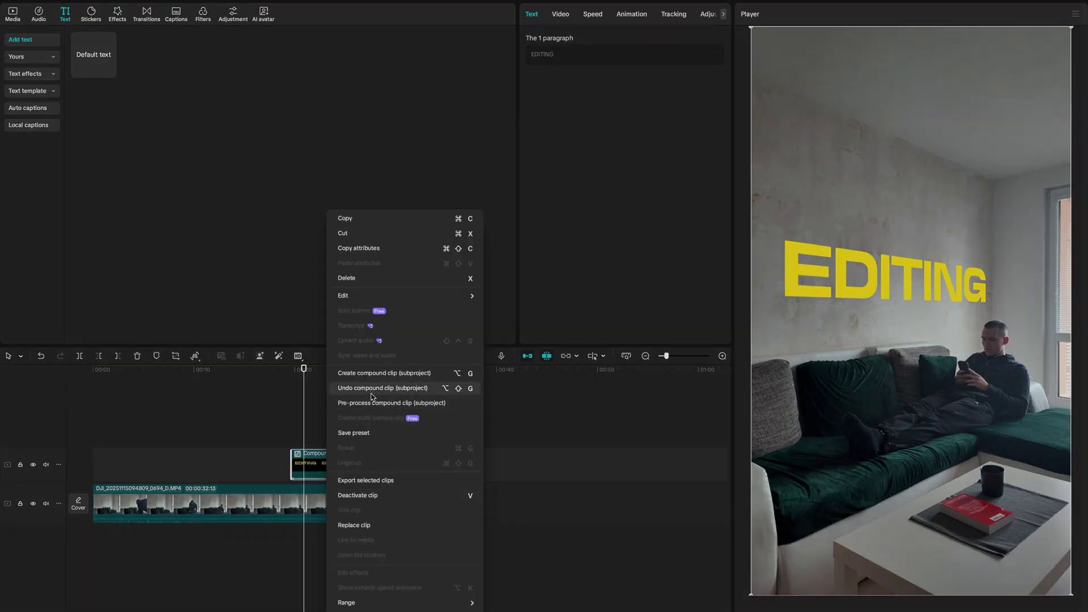
pyautogui.click(374, 375)
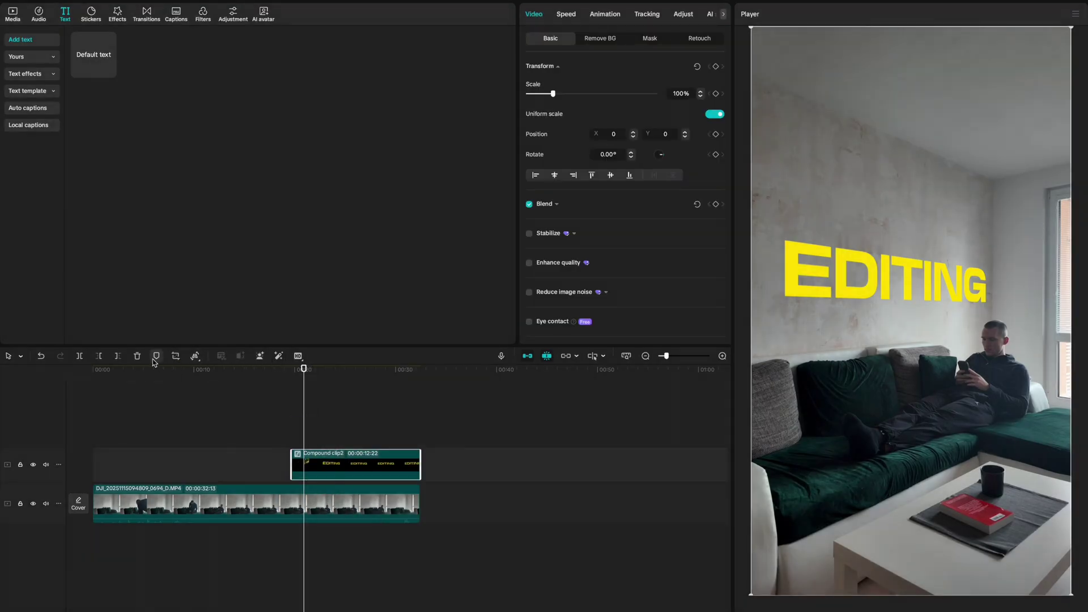
pyautogui.click(198, 359)
pyautogui.click(204, 378)
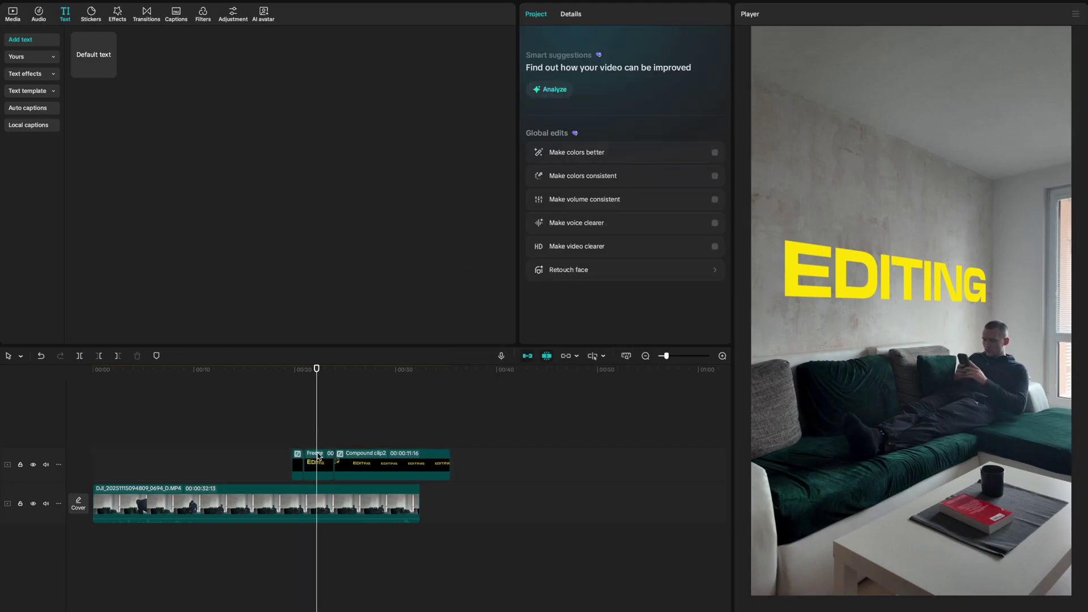
# Try several blend modes, including Screen and Multiply, on the frozen EDITING text
pyautogui.click(628, 225)
pyautogui.click(675, 392)
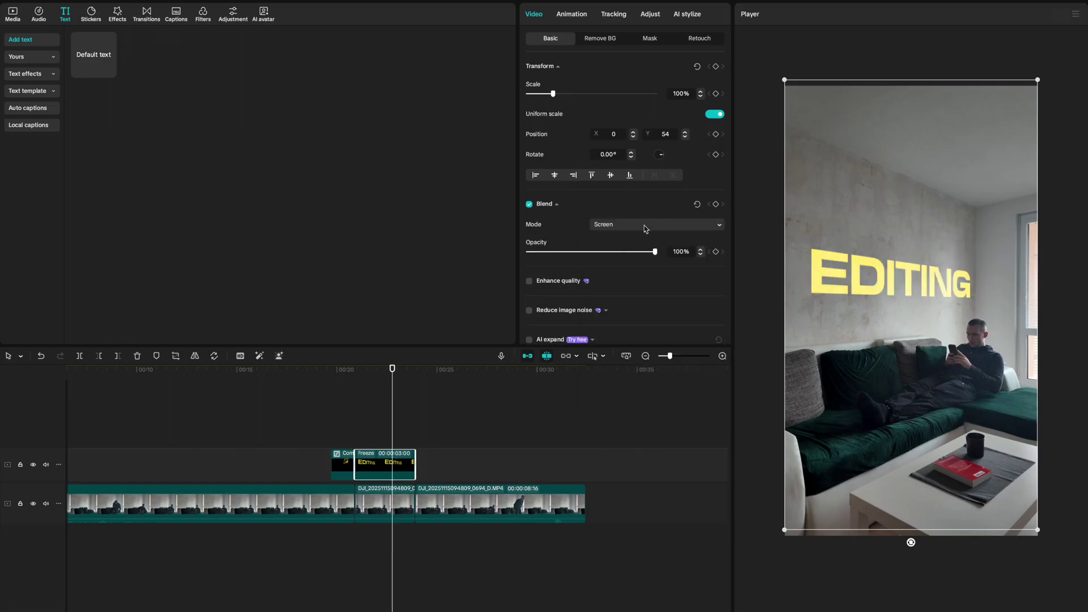
pyautogui.click(633, 225)
pyautogui.click(649, 375)
pyautogui.click(639, 224)
pyautogui.click(641, 290)
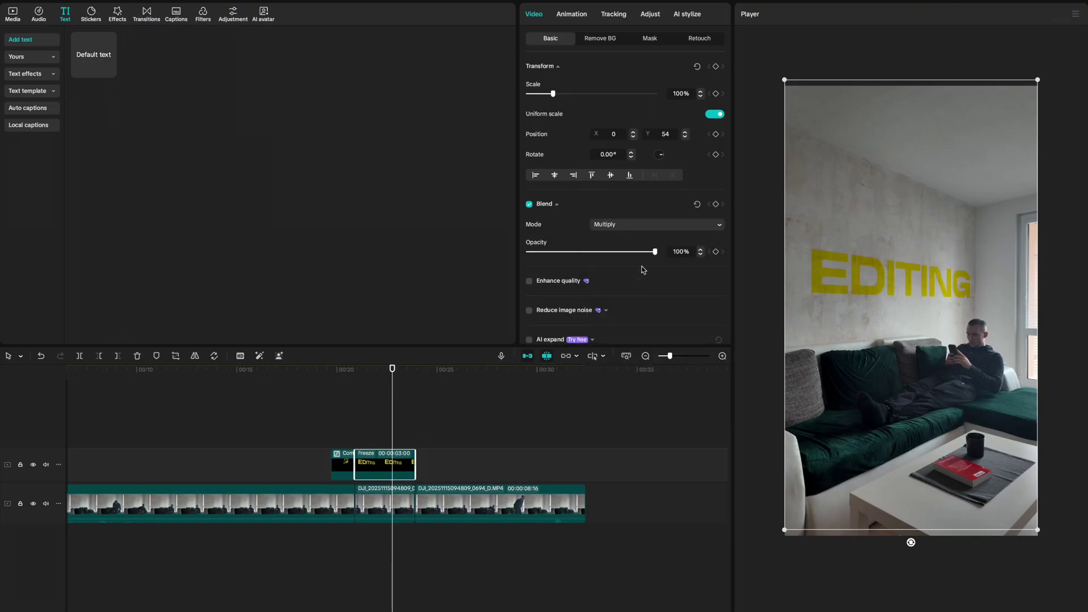
pyautogui.click(644, 225)
pyautogui.click(652, 274)
pyautogui.click(639, 226)
pyautogui.click(635, 238)
# Set the frozen EDITING text's blend mode to Soft light and nudge it slightly downwards on the wall
pyautogui.click(633, 226)
pyautogui.click(649, 375)
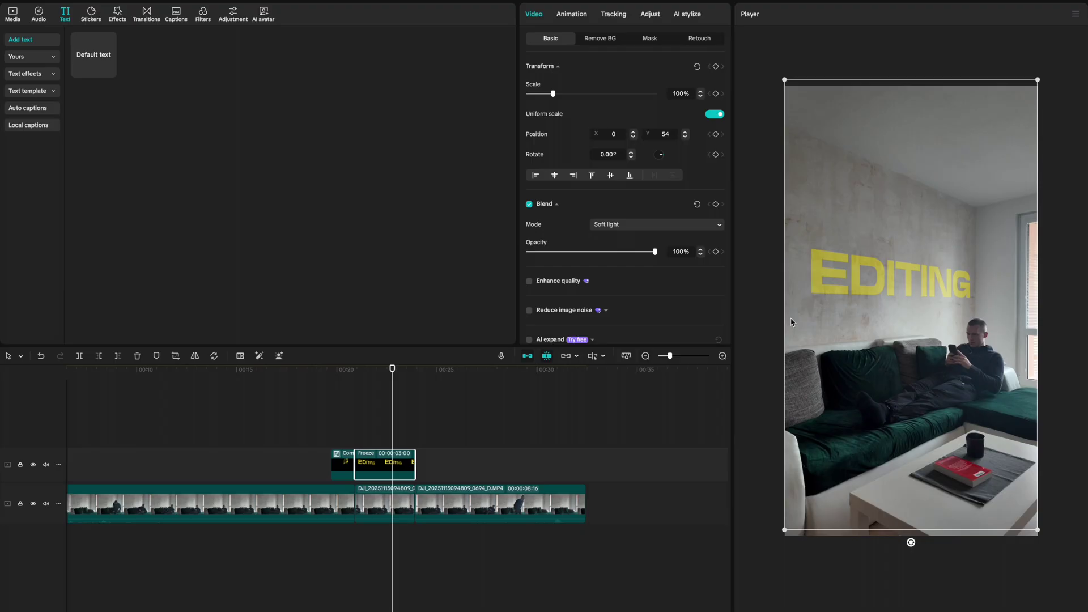
pyautogui.moveTo(889, 314)
pyautogui.mouseDown()
pyautogui.moveTo(890, 287)
pyautogui.moveTo(890, 337)
pyautogui.moveTo(889, 320)
pyautogui.mouseUp()
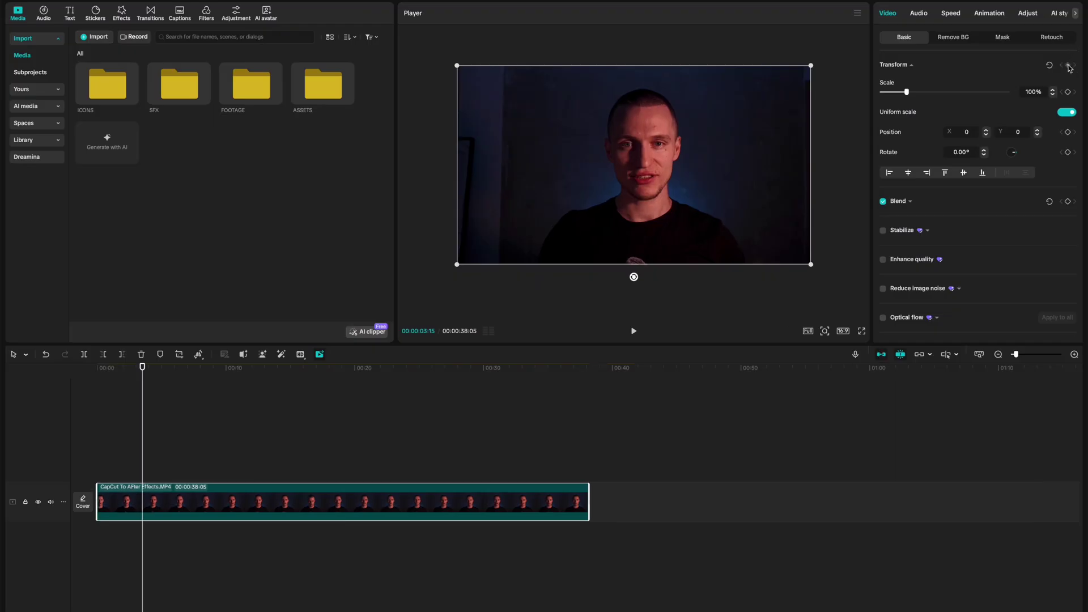
# Keyframe the talking-head clip's scale from 100% at the start to 128% at 00:00:03:15, and trim the clip to 00:00:09:20
pyautogui.moveTo(814, 70); pyautogui.dragTo(863, 98)
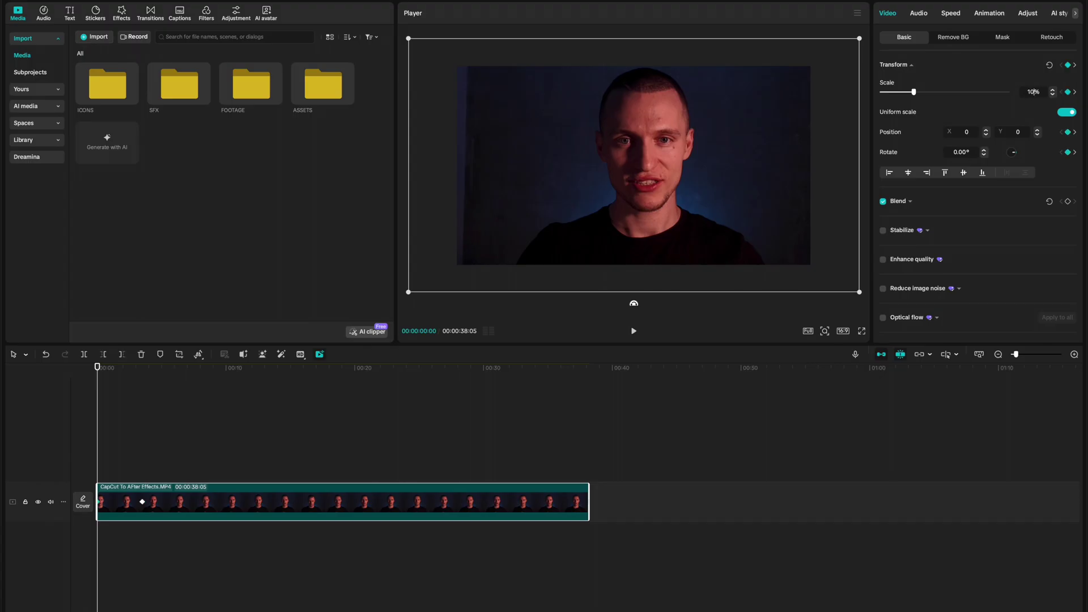
pyautogui.click(209, 479)
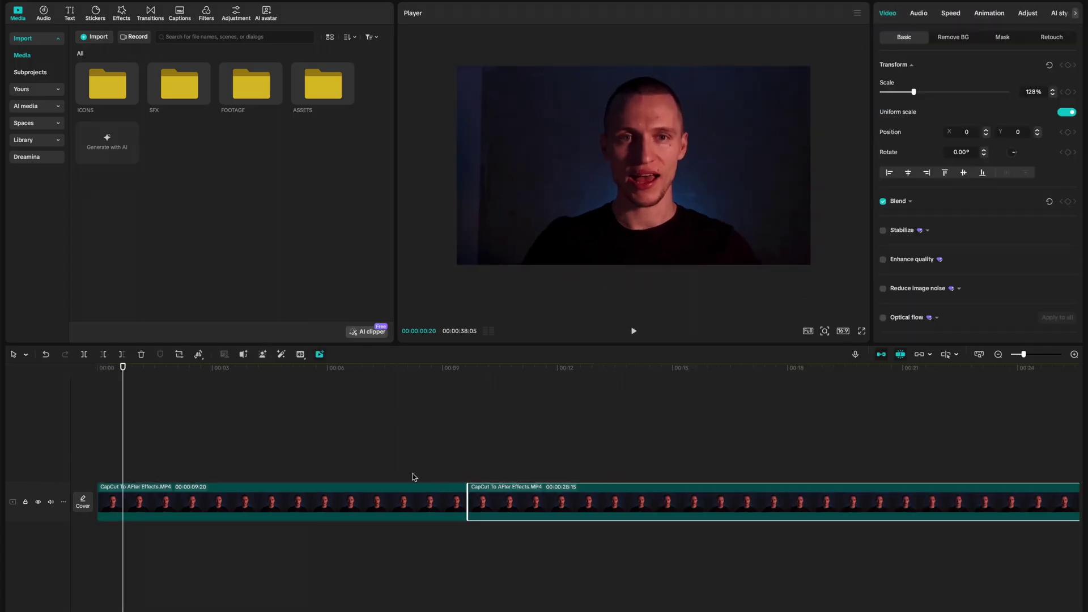
pyautogui.press('Delete')
# Show the talking-head clip's variable speed animation graph and reshape the Scale curve into a smooth ease between the two keyframes
pyautogui.click(234, 453)
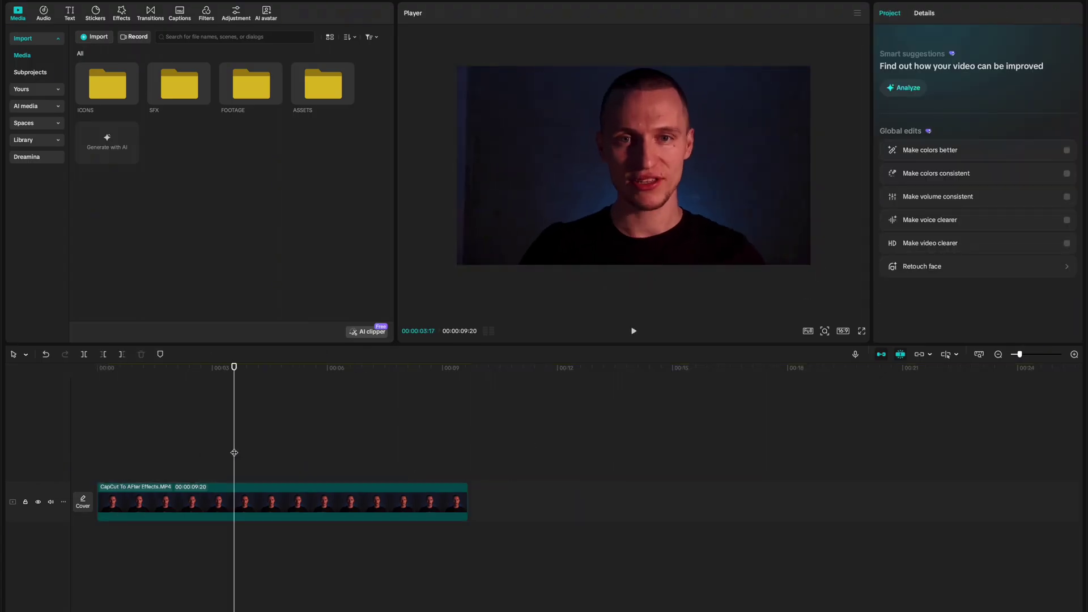
pyautogui.rightClick(221, 501)
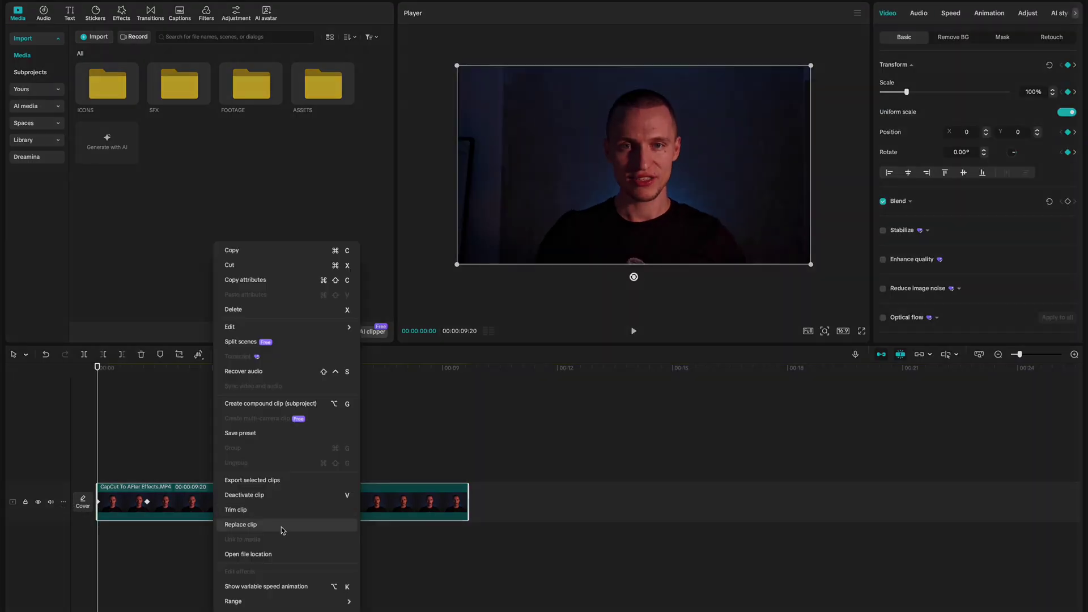
pyautogui.click(279, 527)
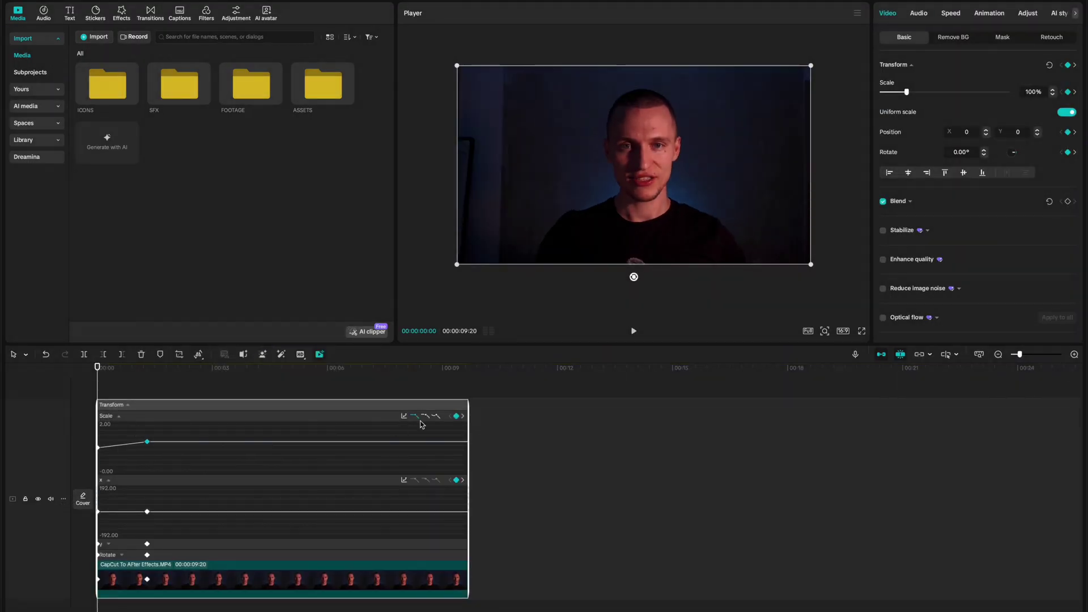
pyautogui.click(109, 480)
pyautogui.moveTo(110, 458); pyautogui.dragTo(67, 502)
pyautogui.scroll(5, 391, 476)
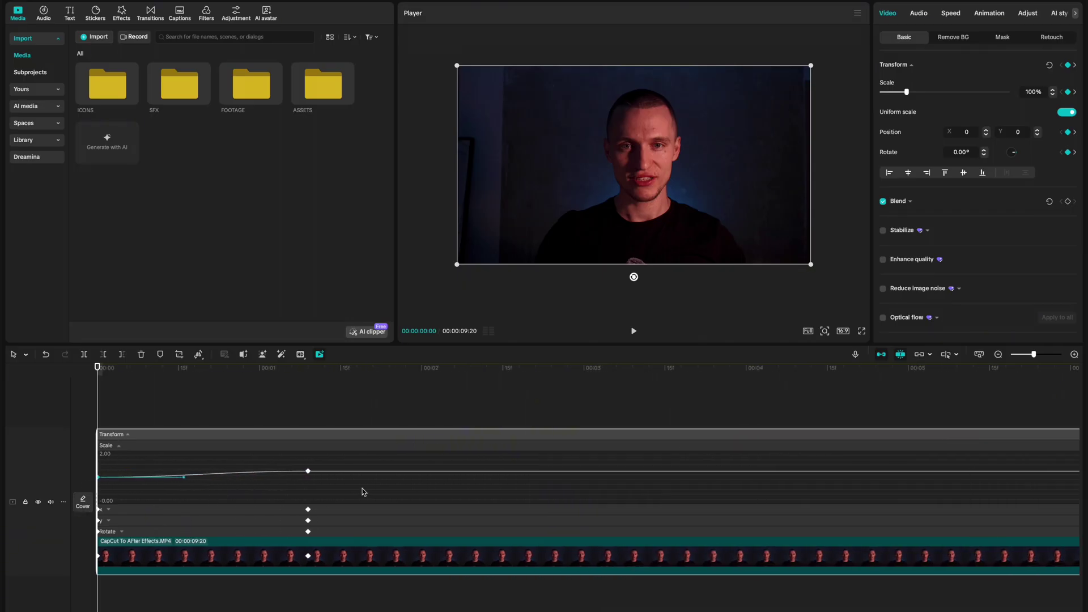
pyautogui.moveTo(365, 491); pyautogui.dragTo(103, 471)
# Play back the eased zoom, hide the variable speed animation graph and replay the clip
pyautogui.click(131, 423)
pyautogui.press('space')
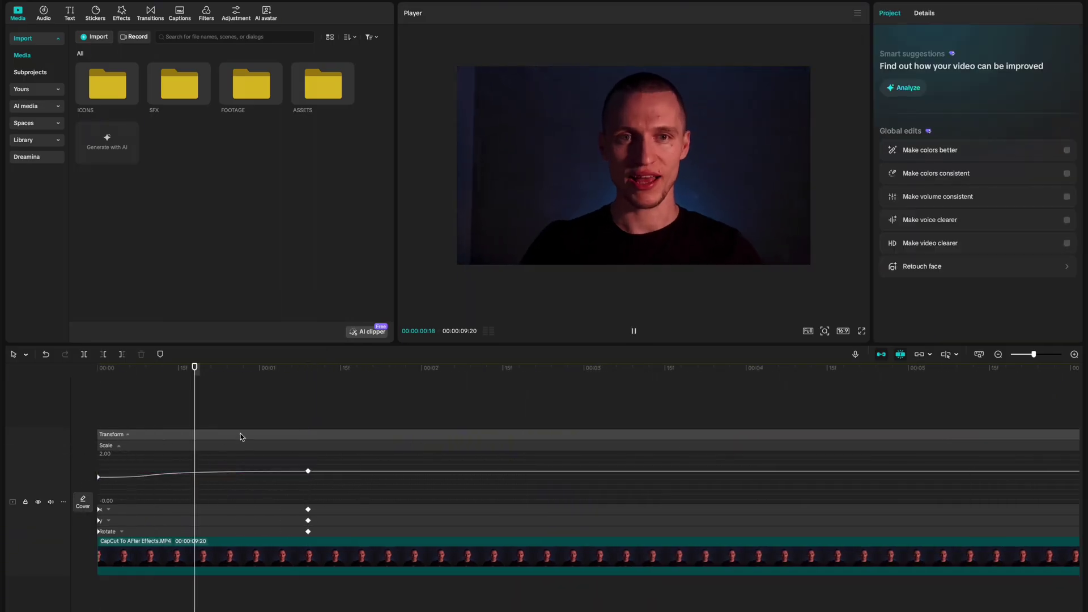
pyautogui.press('space')
pyautogui.rightClick(478, 550)
pyautogui.click(511, 586)
pyautogui.click(378, 451)
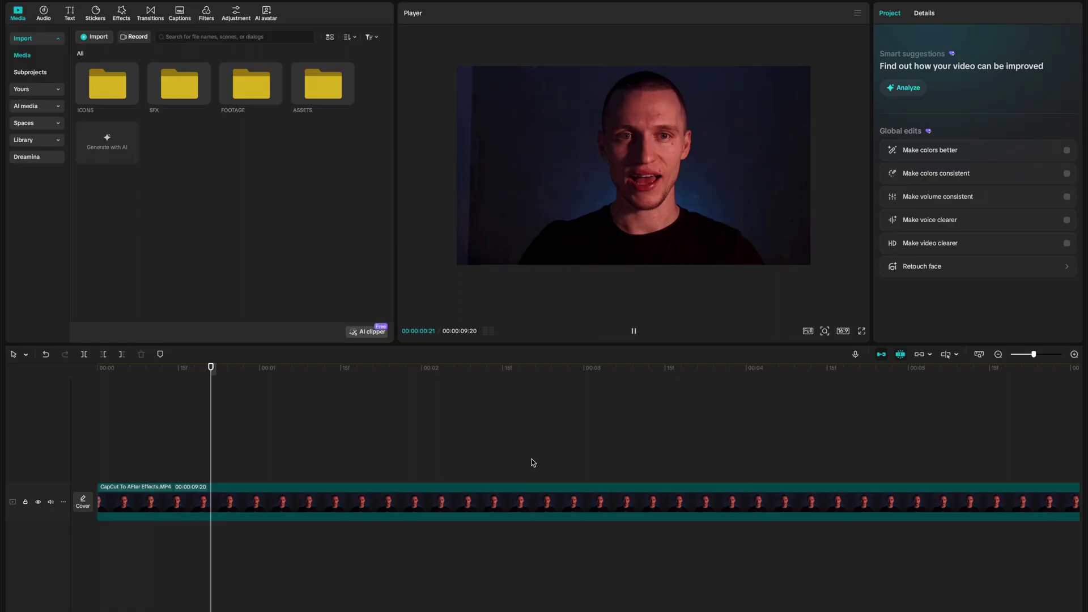
pyautogui.press('space')
# Search the video effects for blur and place the Blur effect on a track above the clip, starting at about 00:00:01:06
pyautogui.click(122, 14)
pyautogui.click(124, 37)
pyautogui.write('blur')
pyautogui.press('Return')
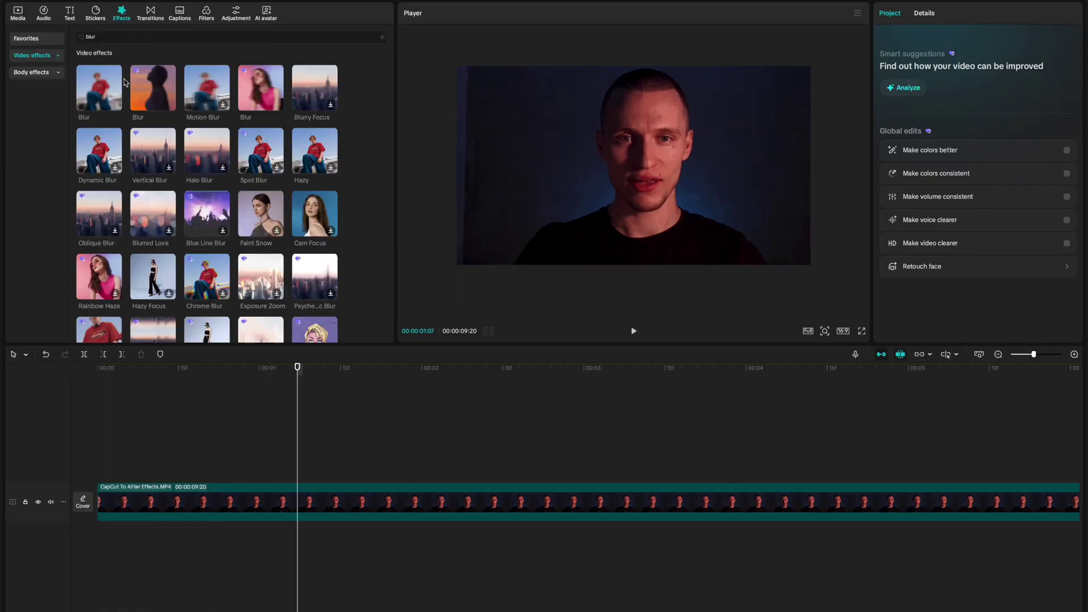
pyautogui.moveTo(125, 82); pyautogui.dragTo(291, 449)
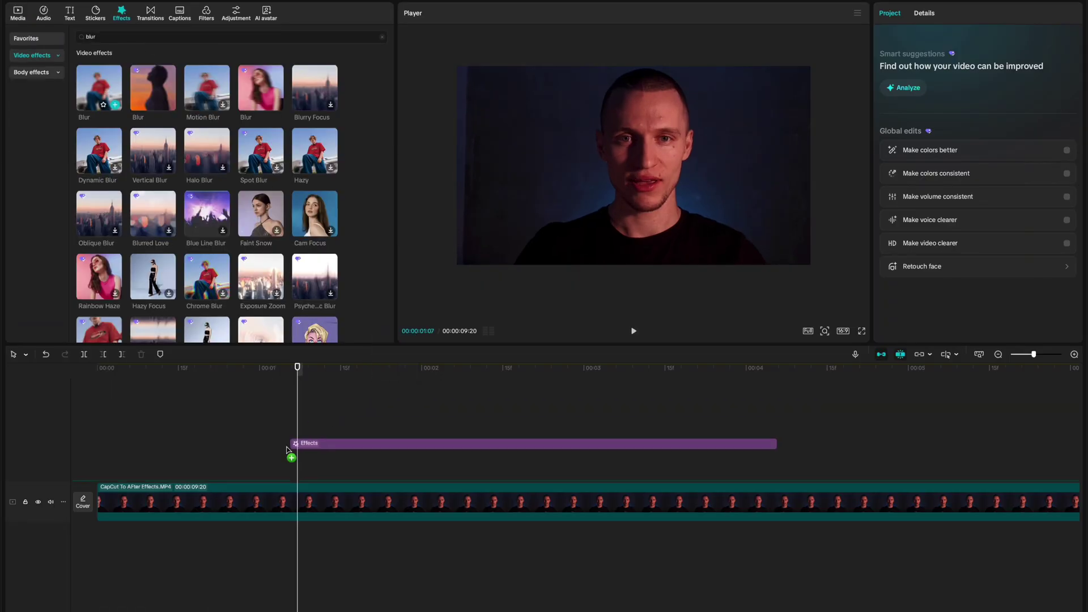
pyautogui.moveTo(291, 450); pyautogui.dragTo(291, 473)
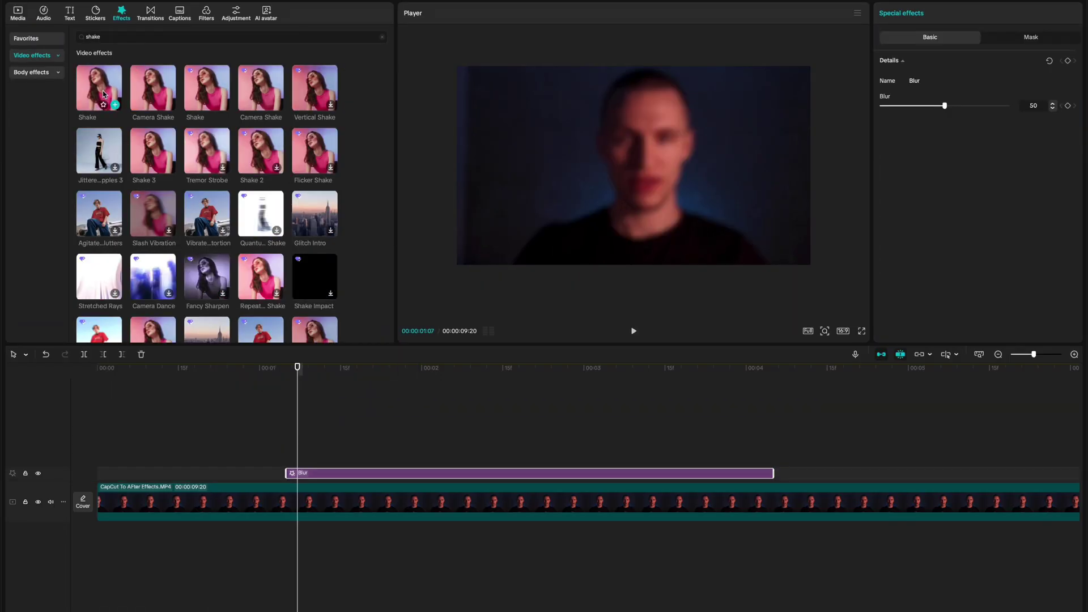
# Place the Shake effect on a track above the Blur effect, and keyframe Blur to 0 at 00:00:01:15
pyautogui.moveTo(104, 94); pyautogui.dragTo(288, 441)
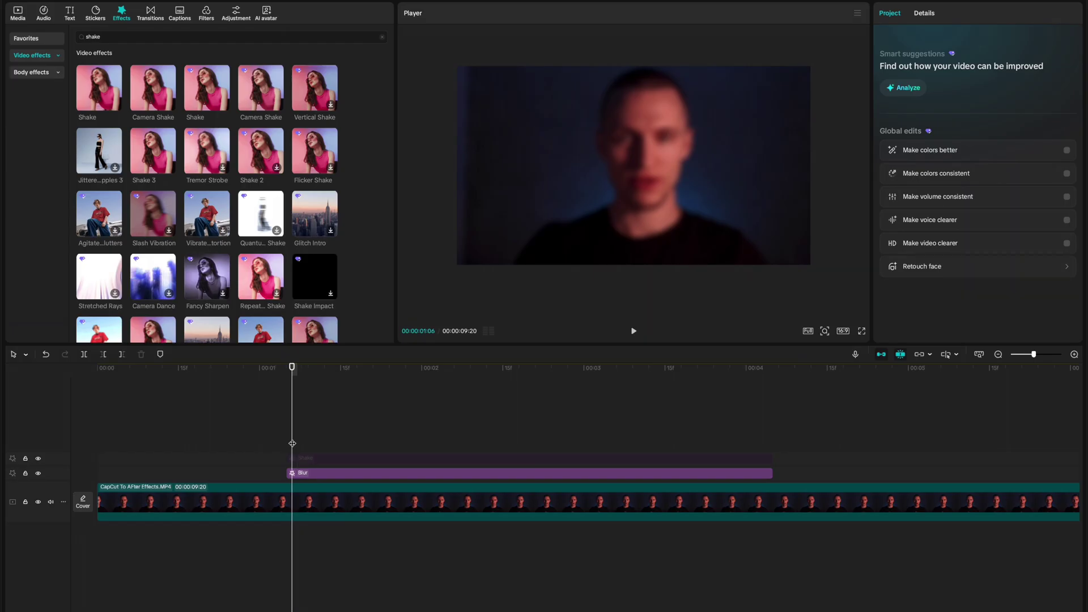
pyautogui.click(307, 471)
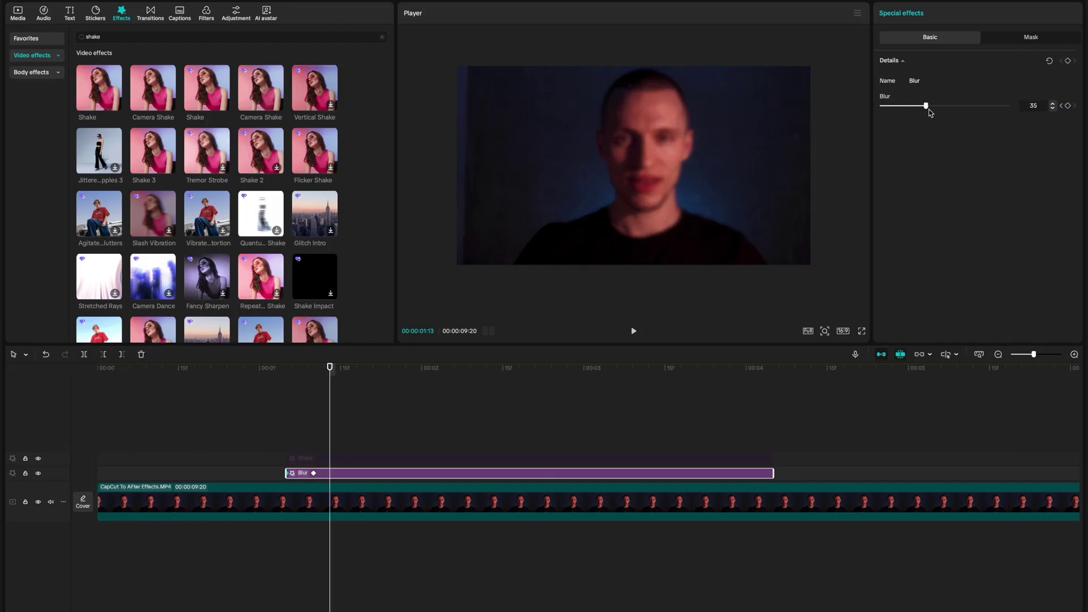
pyautogui.press('Right')
pyautogui.press('Right')
pyautogui.moveTo(927, 108); pyautogui.dragTo(880, 108)
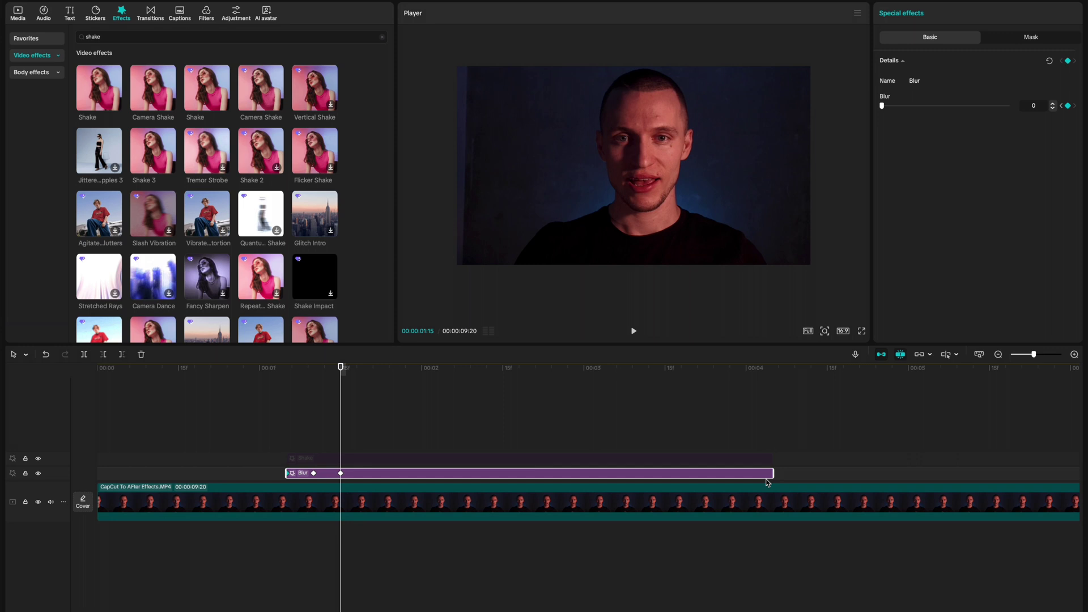
# Trim the Blur effect to end at 00:00:01:15 and keyframe the Shake effect's Speed and Strength to 0 there
pyautogui.moveTo(772, 475); pyautogui.dragTo(341, 476)
pyautogui.click(313, 458)
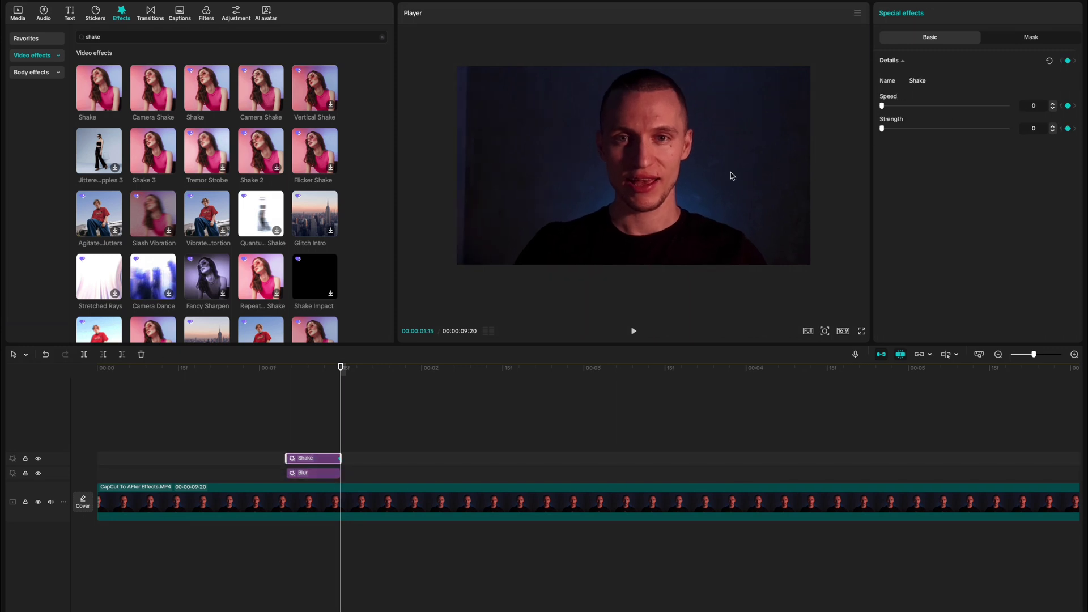
pyautogui.moveTo(881, 129); pyautogui.dragTo(909, 129)
# Move the Shake and Blur effects earlier to start at about 00:00:00:09, and play back the clip from near its start
pyautogui.moveTo(301, 475); pyautogui.dragTo(254, 475)
pyautogui.moveTo(182, 474); pyautogui.dragTo(182, 474)
pyautogui.click(118, 444)
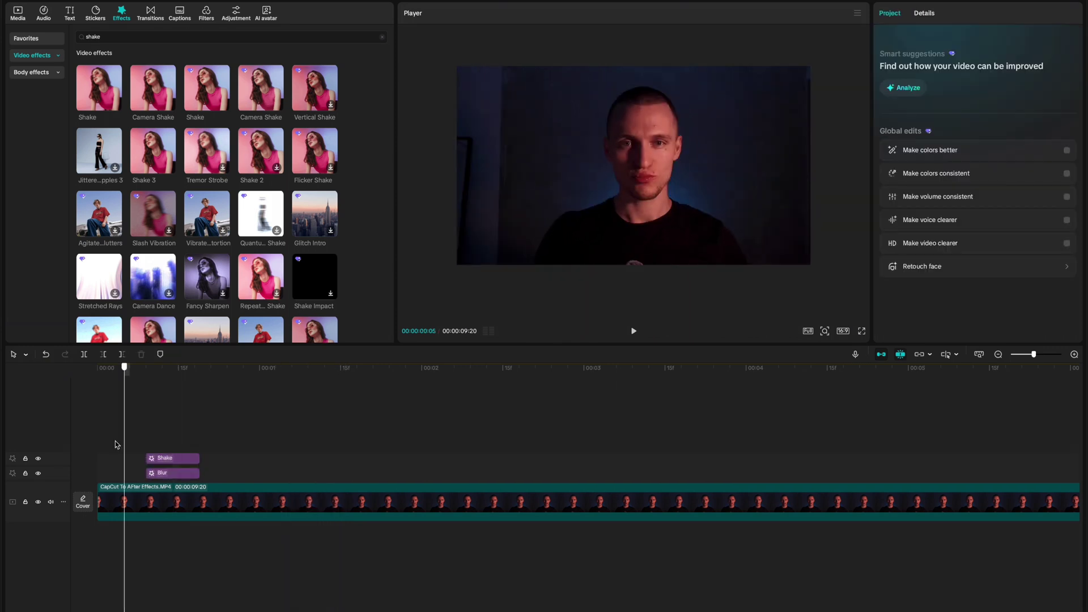
pyautogui.press('space')
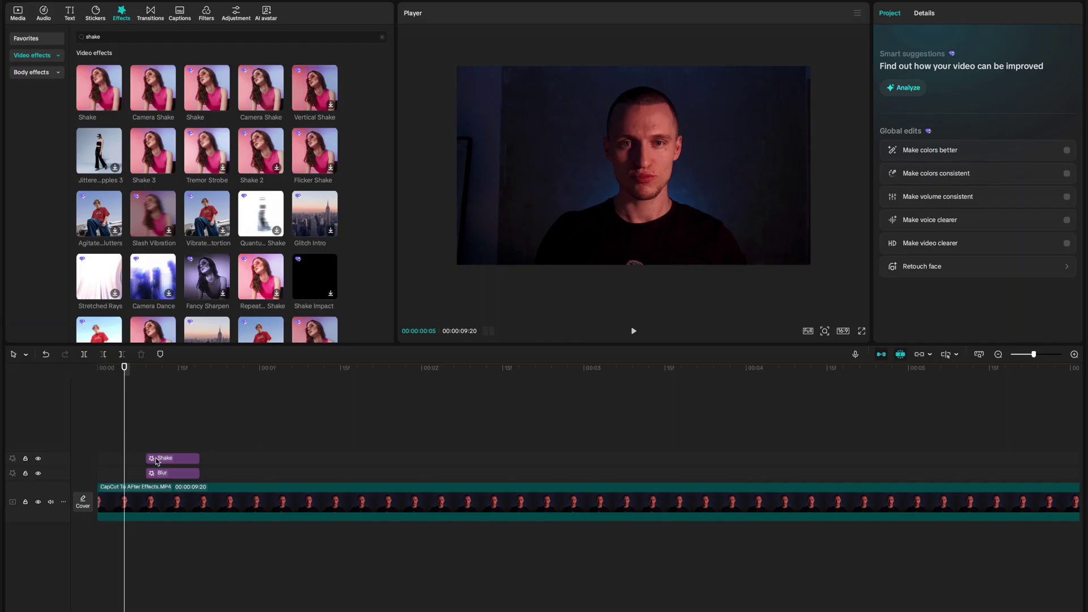
# Shift Shake to start at about 00:00:00:05 and Blur at about 00:00:00:07, and replay the zoom
pyautogui.click(157, 461)
pyautogui.keyDown('ctrl'); pyautogui.click(191, 478); pyautogui.keyUp('ctrl')
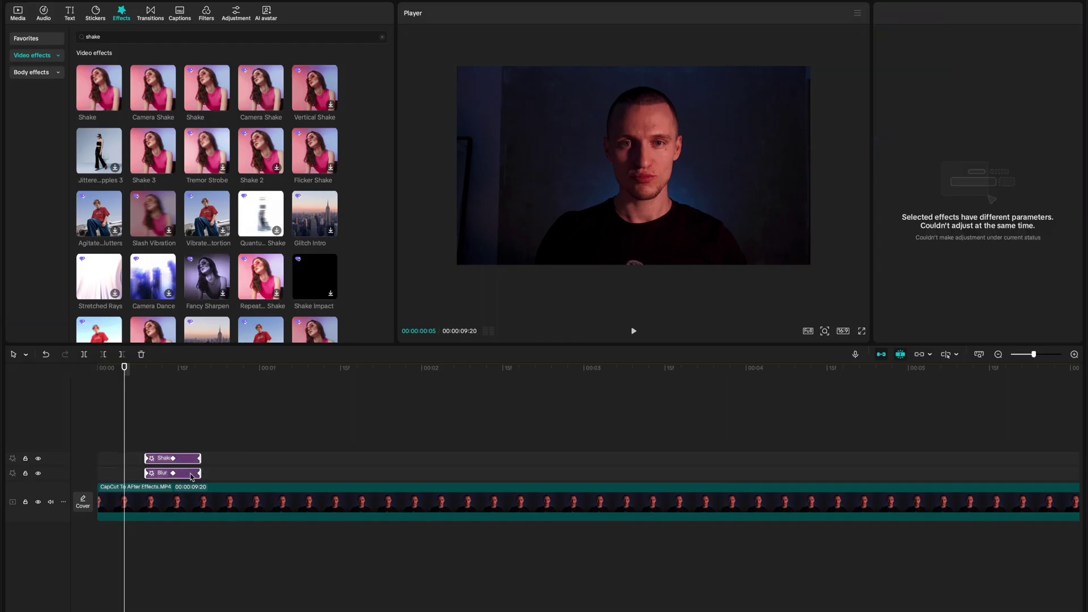
pyautogui.press('space')
pyautogui.moveTo(165, 458); pyautogui.dragTo(153, 458)
pyautogui.click(112, 439)
pyautogui.press('space')
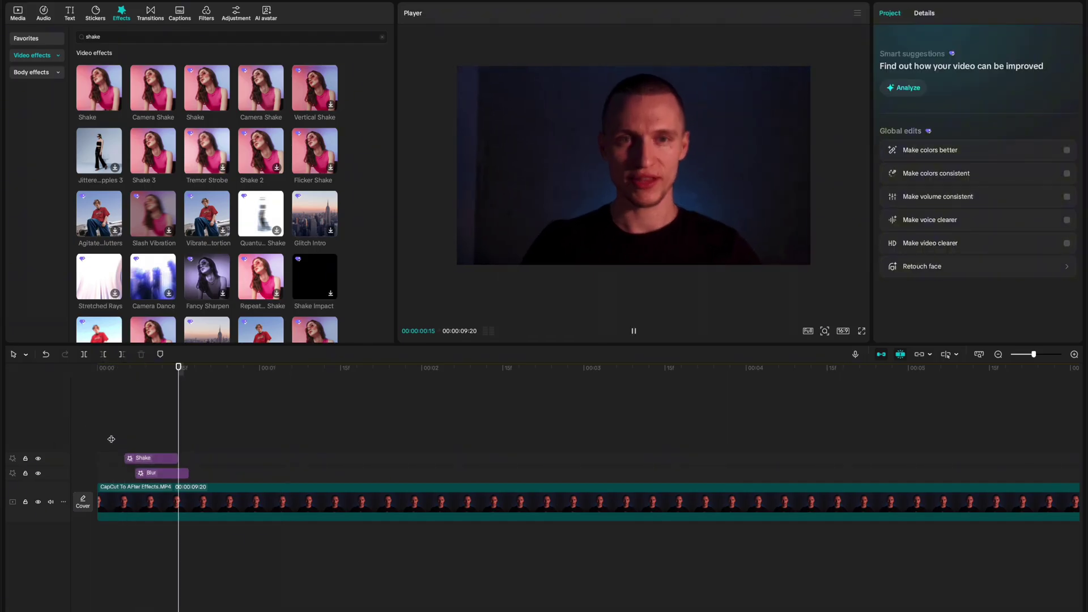
pyautogui.click(111, 440)
pyautogui.press('space')
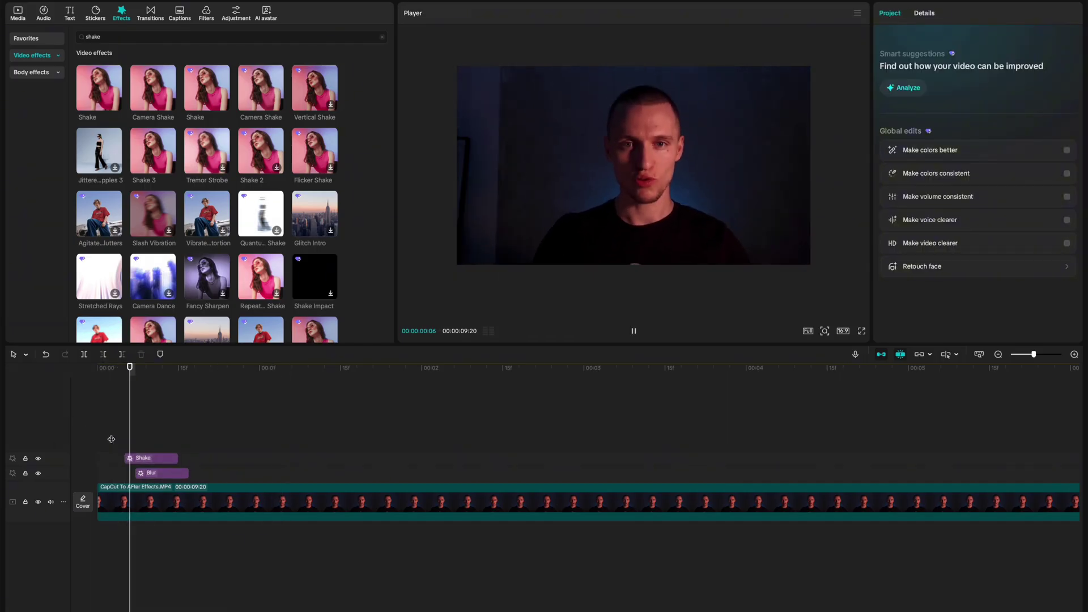
pyautogui.click(162, 473)
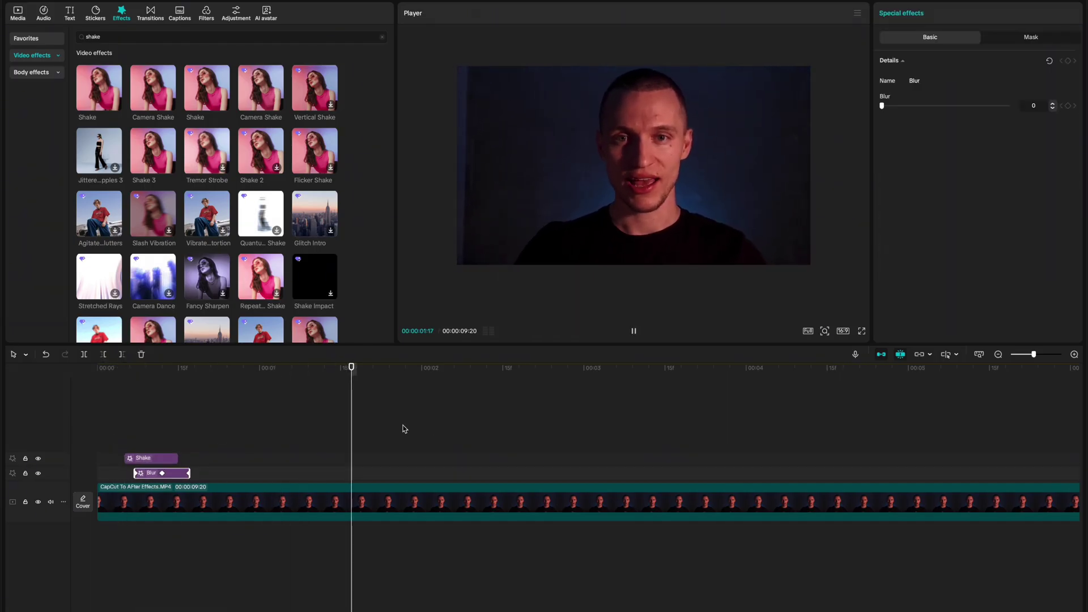
pyautogui.press('space')
# Split the talking-head clip at 00:00:01:29 and keyframe its second part to scale 126% and X position 430 at 00:00:02:12
pyautogui.click(414, 510)
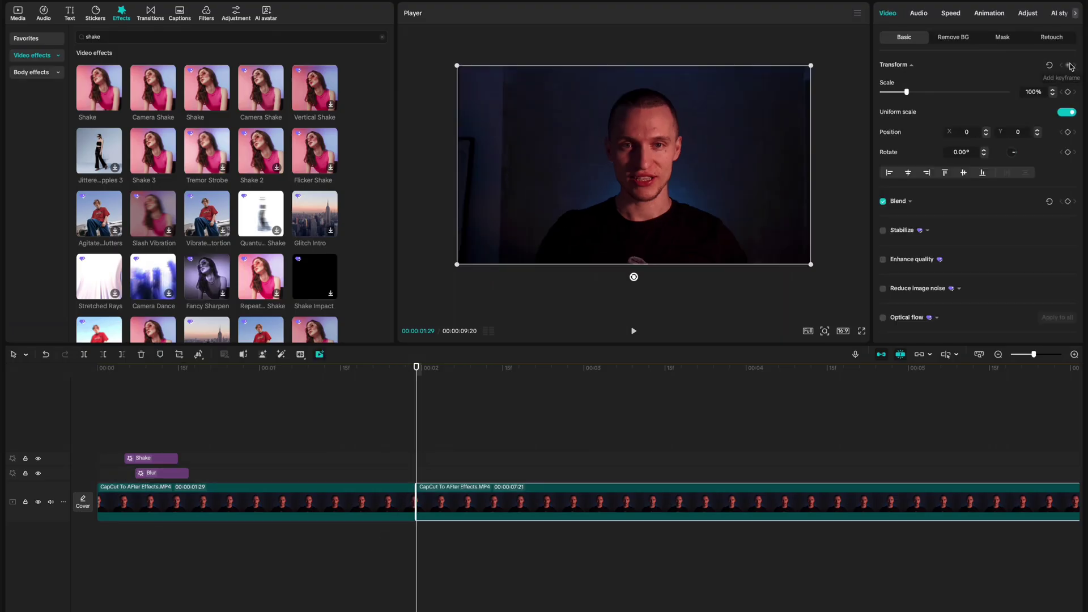
pyautogui.moveTo(490, 98); pyautogui.dragTo(551, 99)
pyautogui.moveTo(518, 66); pyautogui.dragTo(463, 43)
pyautogui.moveTo(531, 91); pyautogui.dragTo(516, 92)
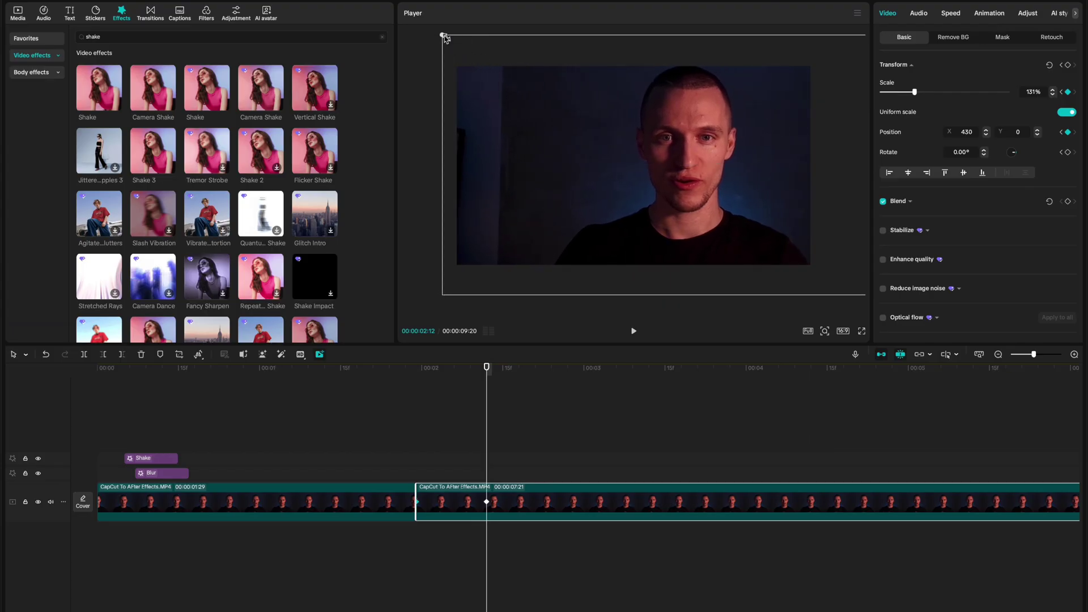
pyautogui.moveTo(445, 38); pyautogui.dragTo(454, 42)
# Show the second clip's variable speed animation graph and delete the footage after 00:00:04:16
pyautogui.rightClick(603, 502)
pyautogui.click(644, 588)
pyautogui.click(900, 354)
pyautogui.click(666, 556)
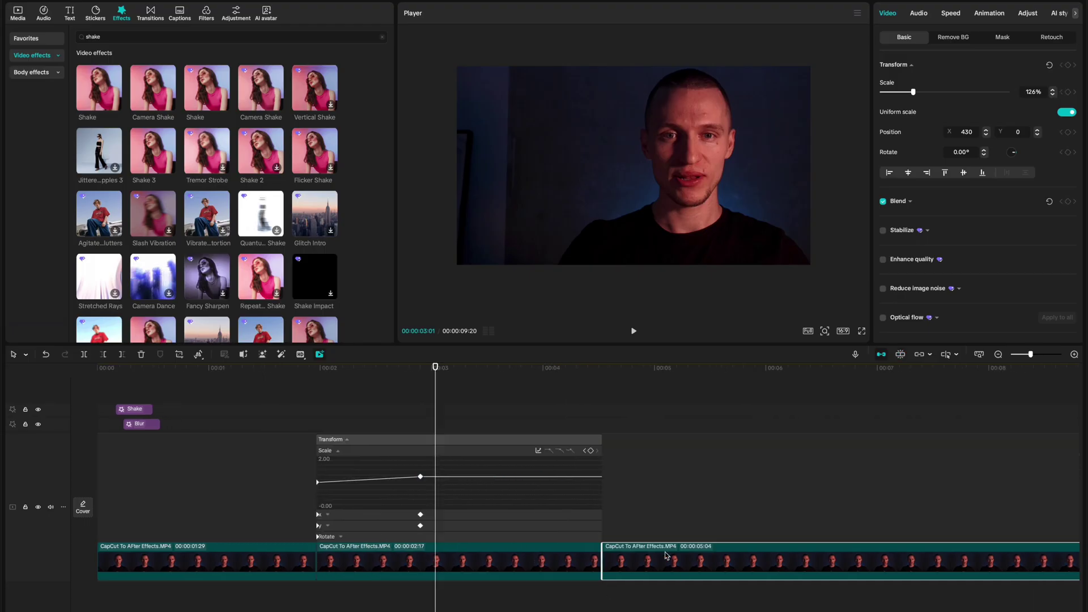
pyautogui.press('Delete')
# Apply smooth easing to the second clip's Scale and X position curves
pyautogui.click(557, 451)
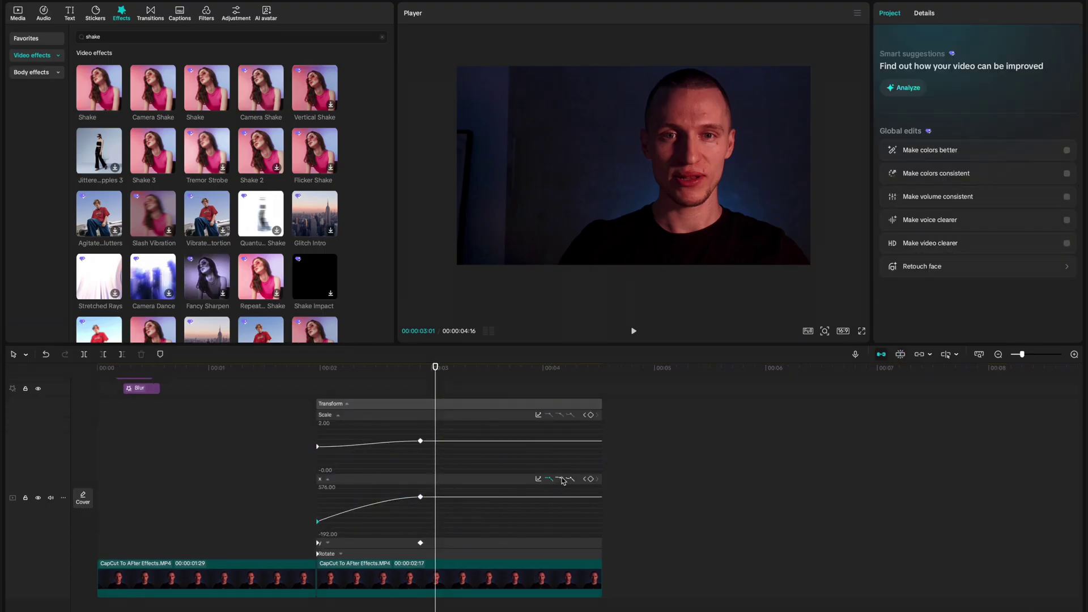
pyautogui.click(560, 479)
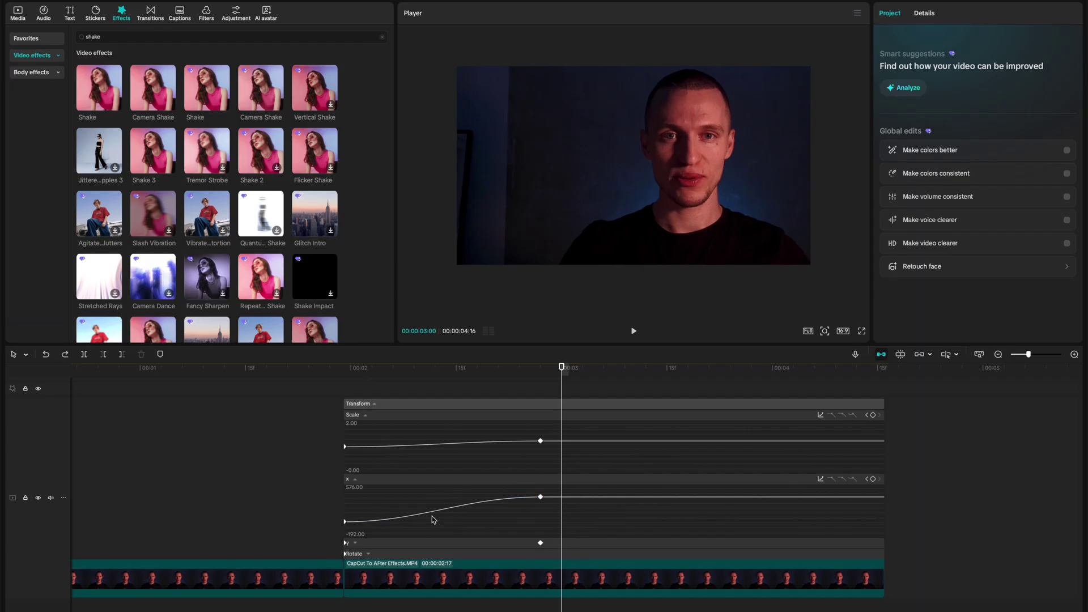
pyautogui.moveTo(430, 520); pyautogui.dragTo(388, 504)
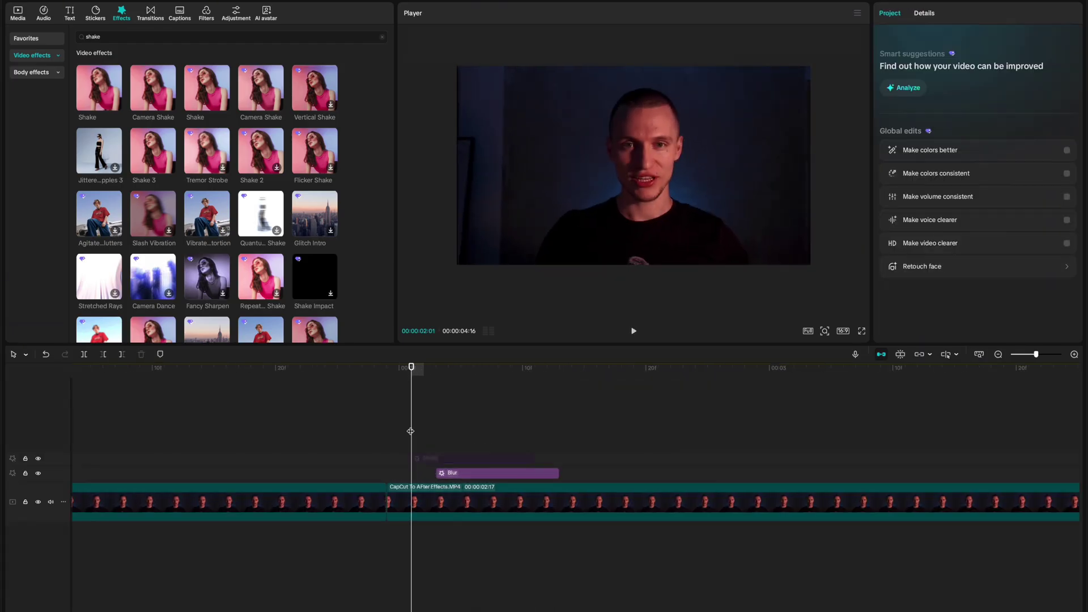
# Position the Shake and Blur effects over the second clip's eased movement and play it back
pyautogui.moveTo(488, 474); pyautogui.dragTo(586, 458)
pyautogui.click(389, 444)
pyautogui.press('space')
pyautogui.click(404, 436)
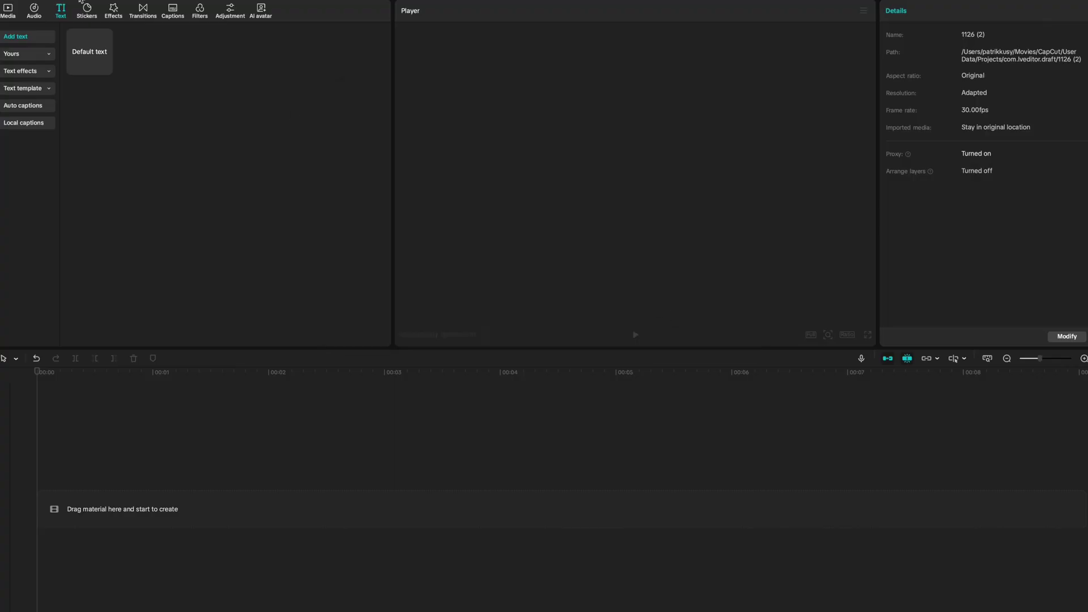
# Add a default text clip lasting 00:00:09:27 to the empty project and clear its wording
pyautogui.click(106, 71)
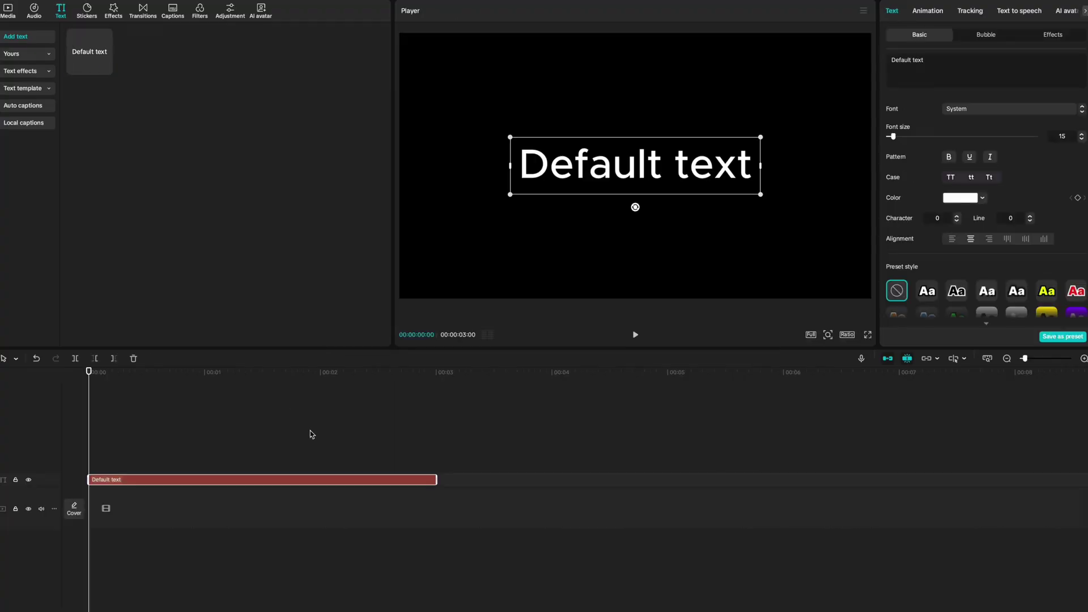
pyautogui.moveTo(435, 481); pyautogui.dragTo(932, 474)
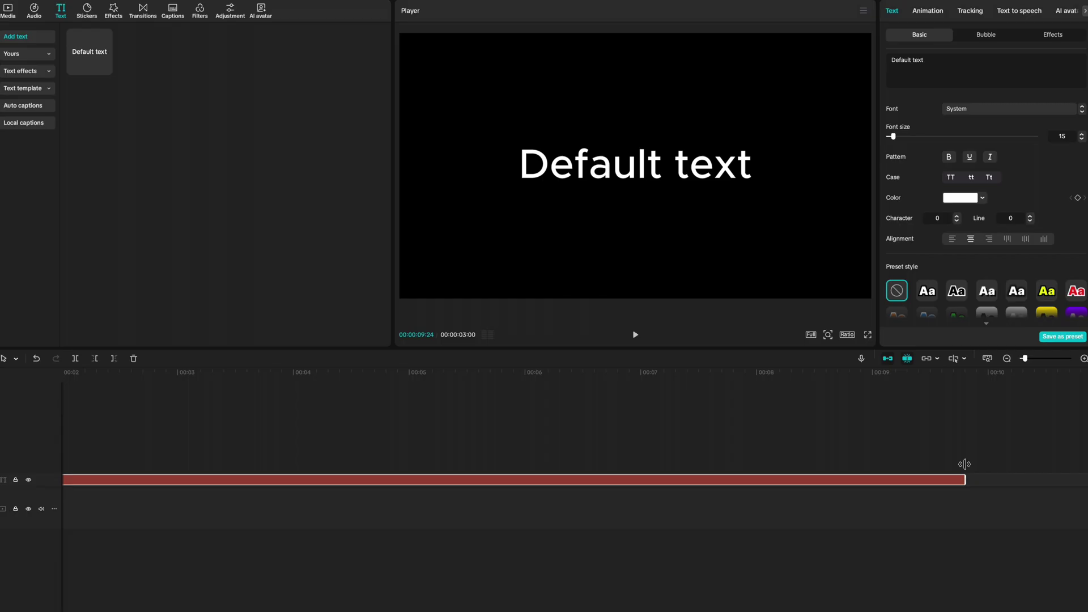
pyautogui.hotkey('ctrl', 'a')
pyautogui.press('BackSpace')
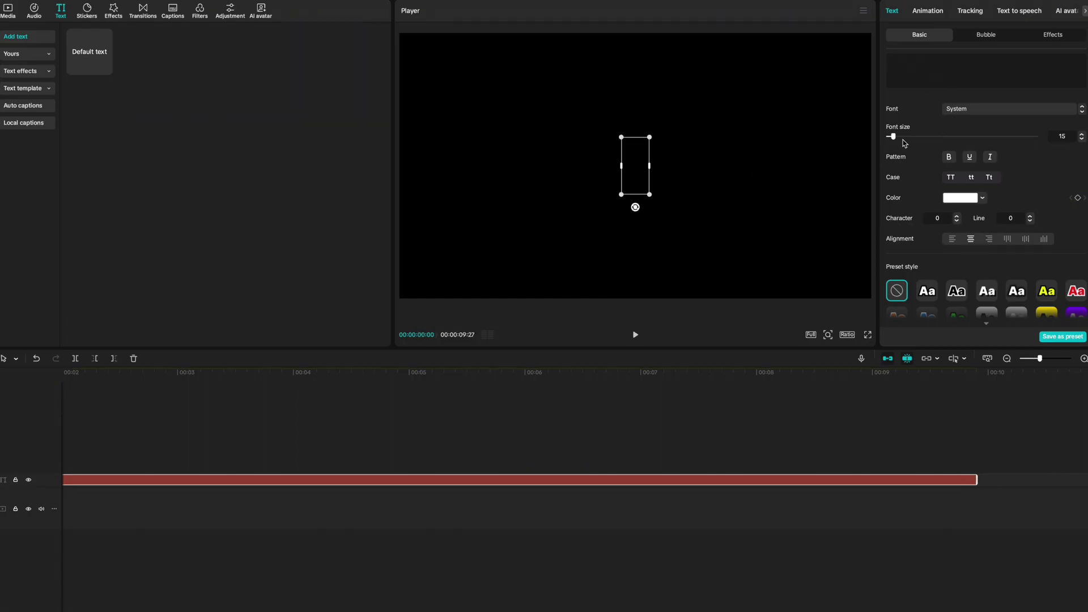
# Enable the empty text clip's background and colour it dark blue 001941
pyautogui.scroll(-5, 936, 228)
pyautogui.scroll(1, 913, 189)
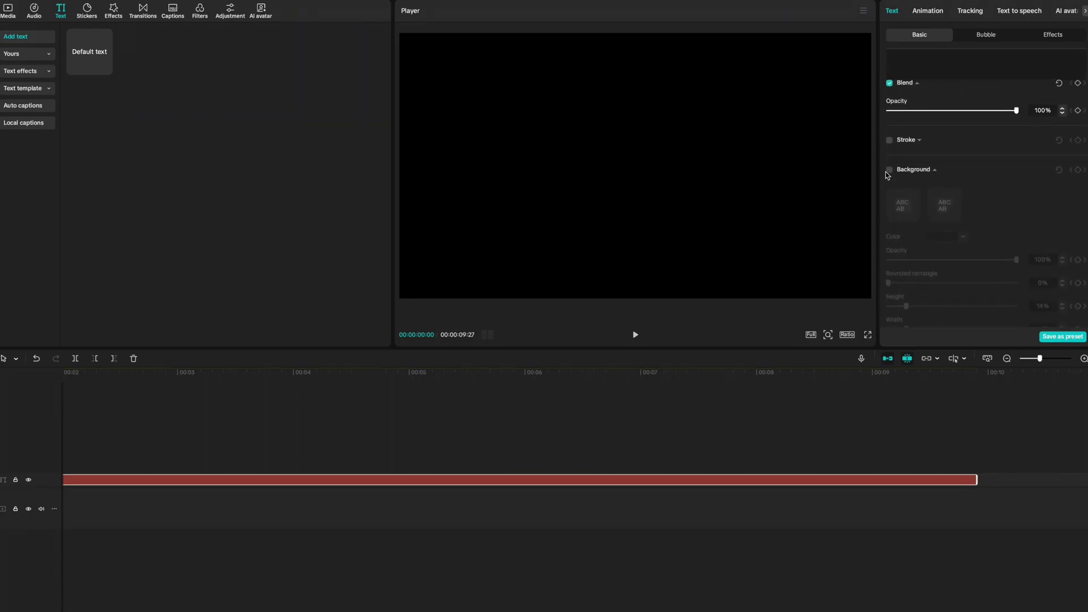
pyautogui.click(889, 170)
pyautogui.click(944, 237)
pyautogui.moveTo(1022, 283); pyautogui.dragTo(1046, 301)
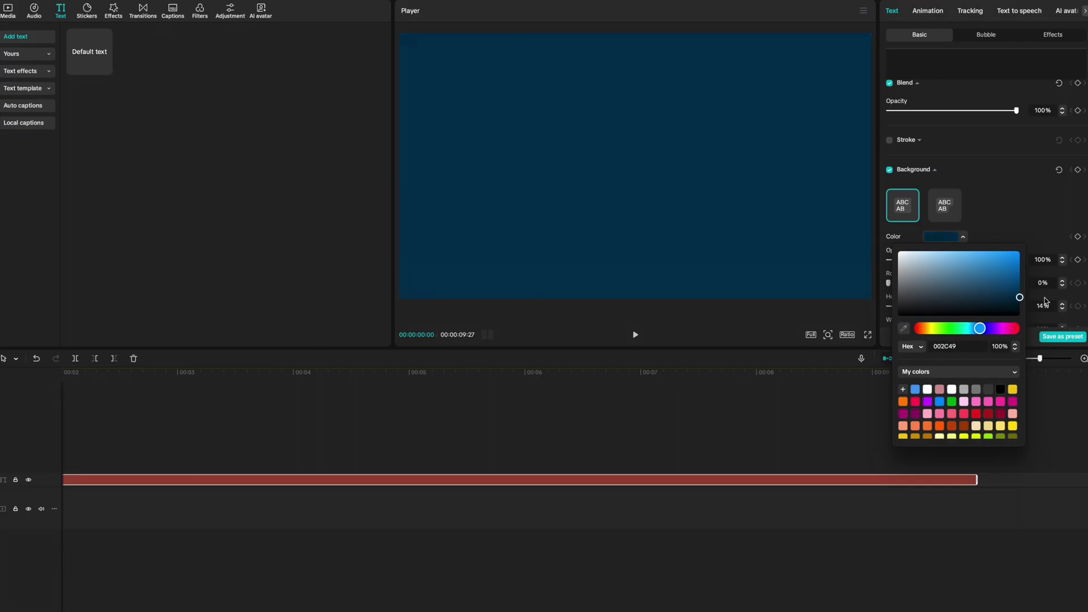
pyautogui.click(984, 329)
# Turn the blue text clip into a compound clip and duplicate it onto the track above
pyautogui.click(626, 478)
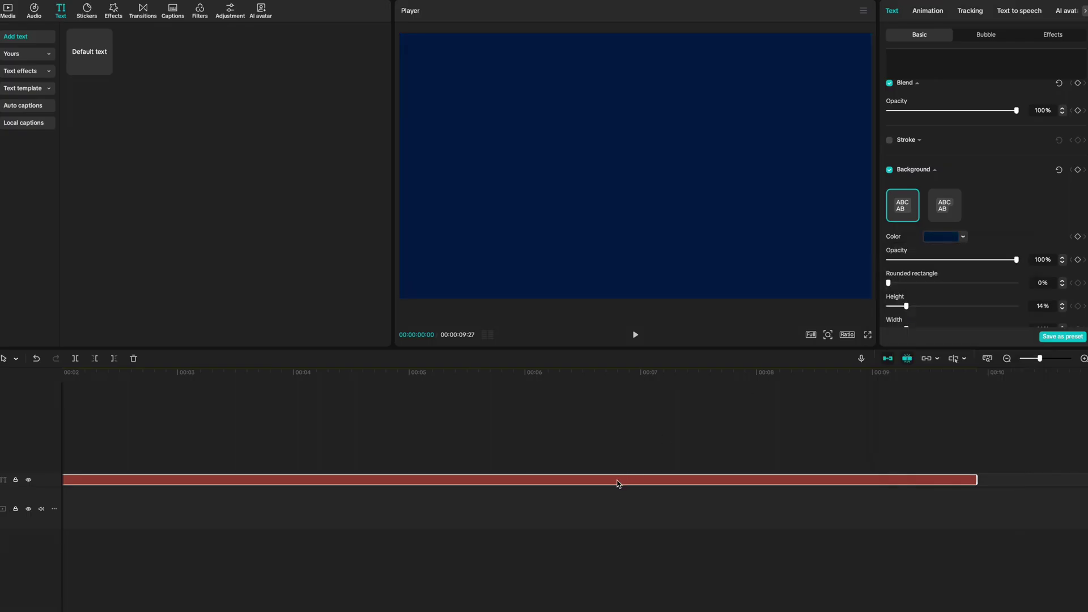
pyautogui.hotkey('alt', 'g')
pyautogui.keyDown('alt'); pyautogui.moveTo(553, 461); pyautogui.dragTo(531, 431); pyautogui.keyUp('alt')
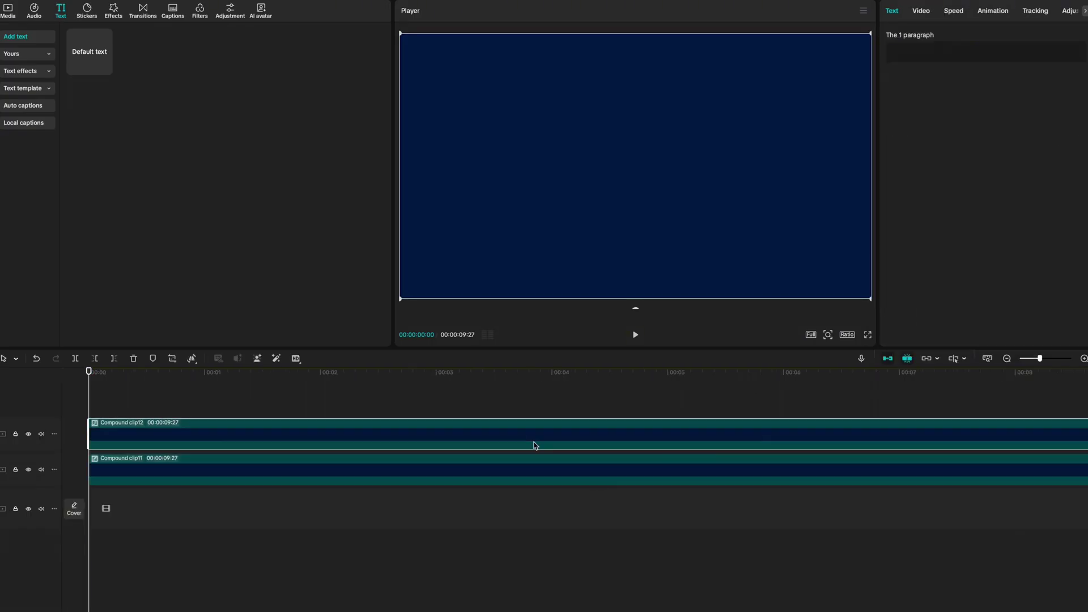
# Open the upper compound clip, darken its background to a near-black blue and return to the main timeline
pyautogui.doubleClick(534, 444)
pyautogui.click(397, 481)
pyautogui.scroll(-10, 1077, 215)
pyautogui.click(962, 143)
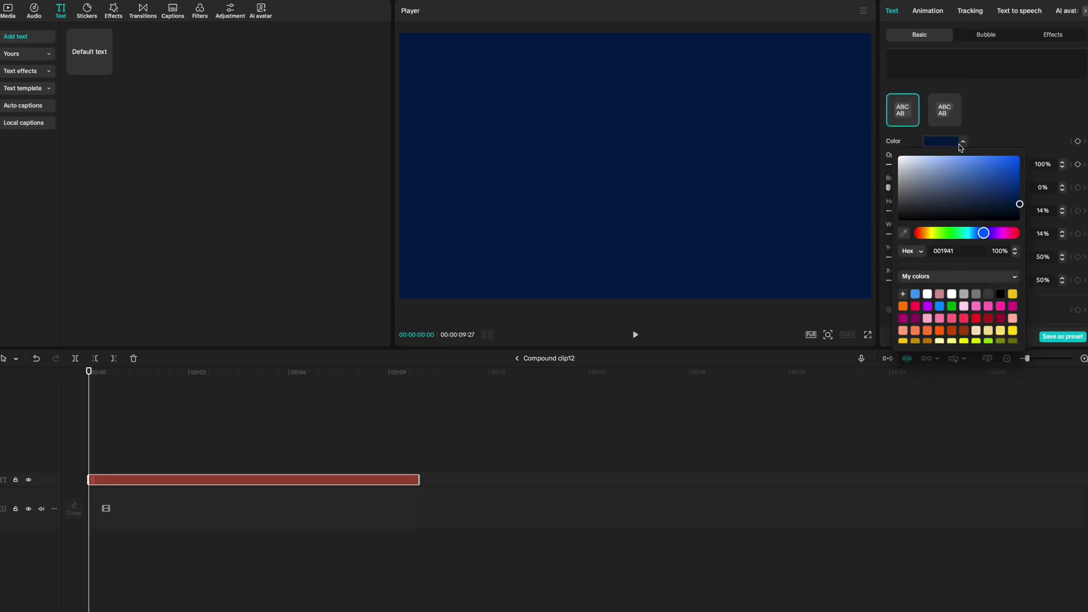
pyautogui.moveTo(1022, 205); pyautogui.dragTo(1029, 214)
pyautogui.click(517, 359)
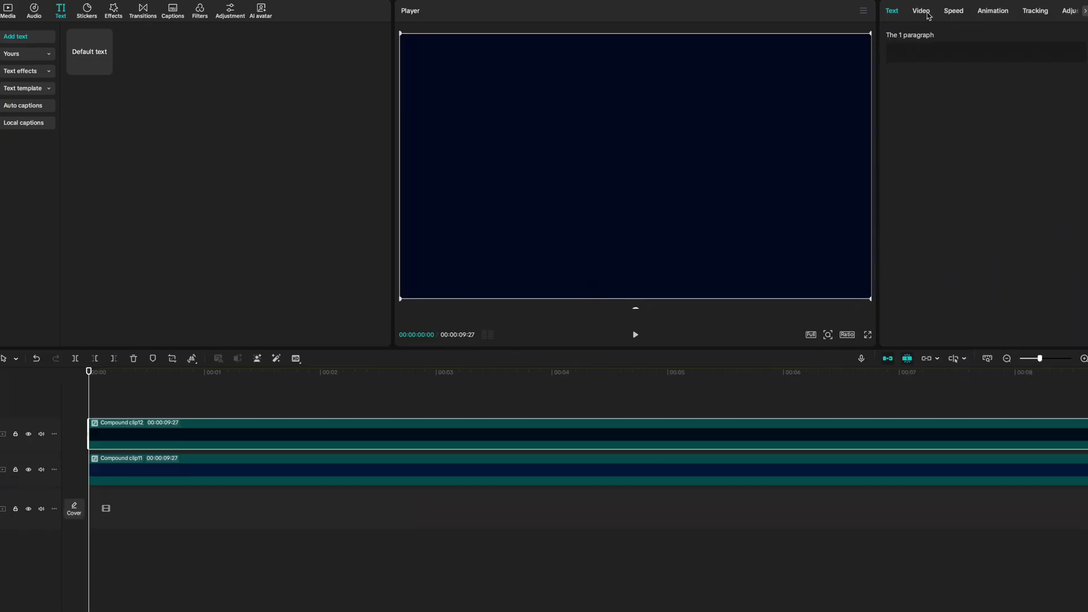
# Add a Circle mask to the darker upper compound clip and widen it into a soft, inverted vignette
pyautogui.click(927, 13)
pyautogui.click(1014, 38)
pyautogui.click(912, 86)
pyautogui.click(989, 119)
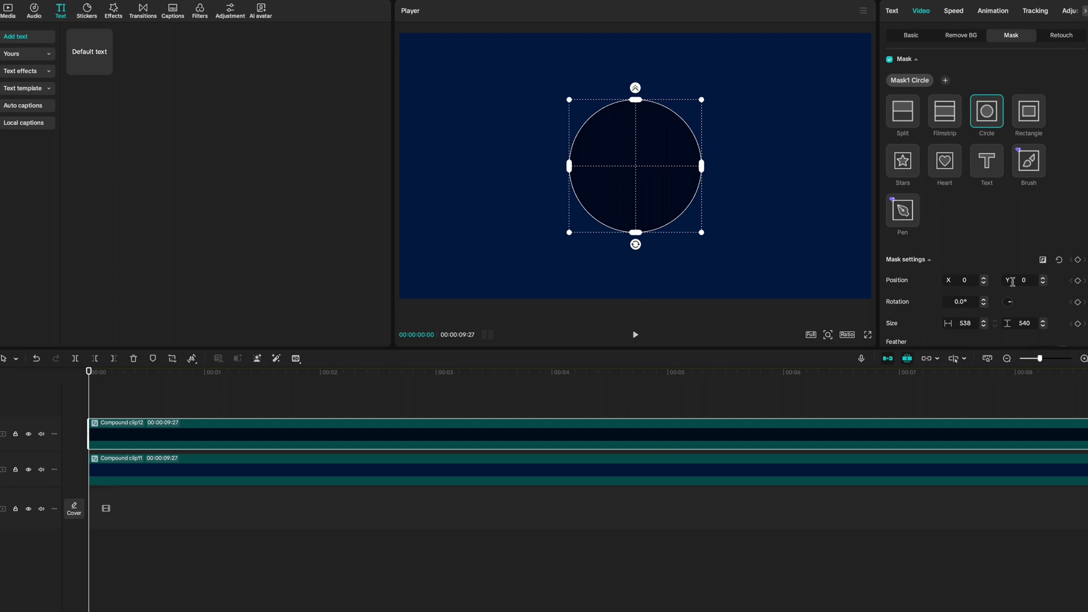
pyautogui.moveTo(703, 167); pyautogui.dragTo(756, 166)
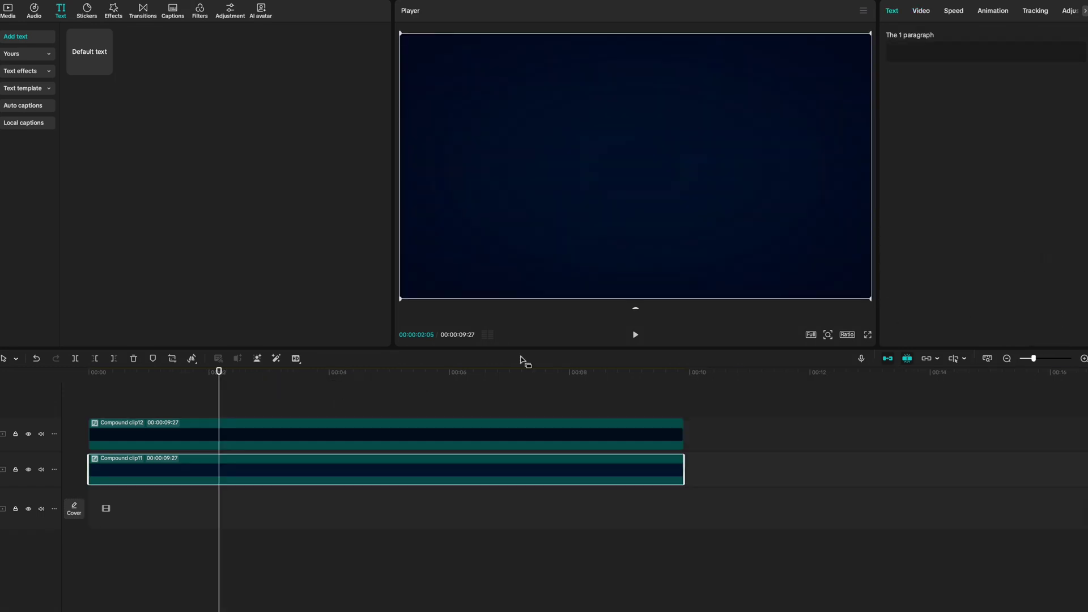
# Combine the two blue compound clips into a single compound clip and move it to the main track
pyautogui.moveTo(439, 407); pyautogui.dragTo(358, 497)
pyautogui.hotkey('alt', 'g')
pyautogui.moveTo(244, 476); pyautogui.dragTo(182, 499)
# Add a default text clip above the background, extend it to 00:00:09:27 and enter the creator's name in capitals
pyautogui.moveTo(106, 67); pyautogui.dragTo(222, 483)
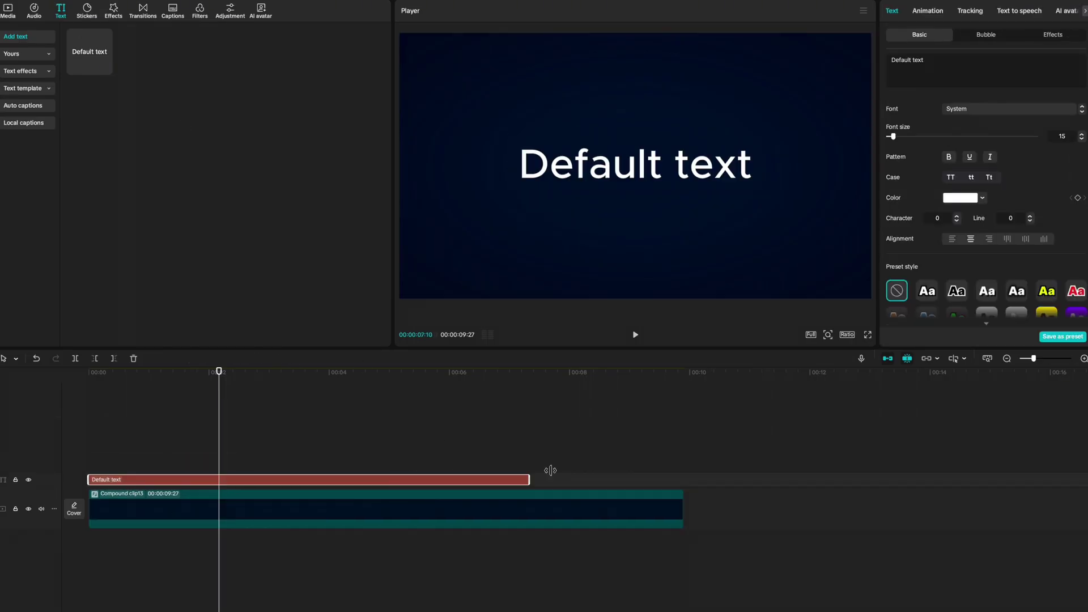
pyautogui.moveTo(681, 472); pyautogui.dragTo(684, 473)
pyautogui.write('PATRIK KEY')
# Set the title's font to MODERNIZ and enlarge it to span most of the frame's width
pyautogui.click(1009, 109)
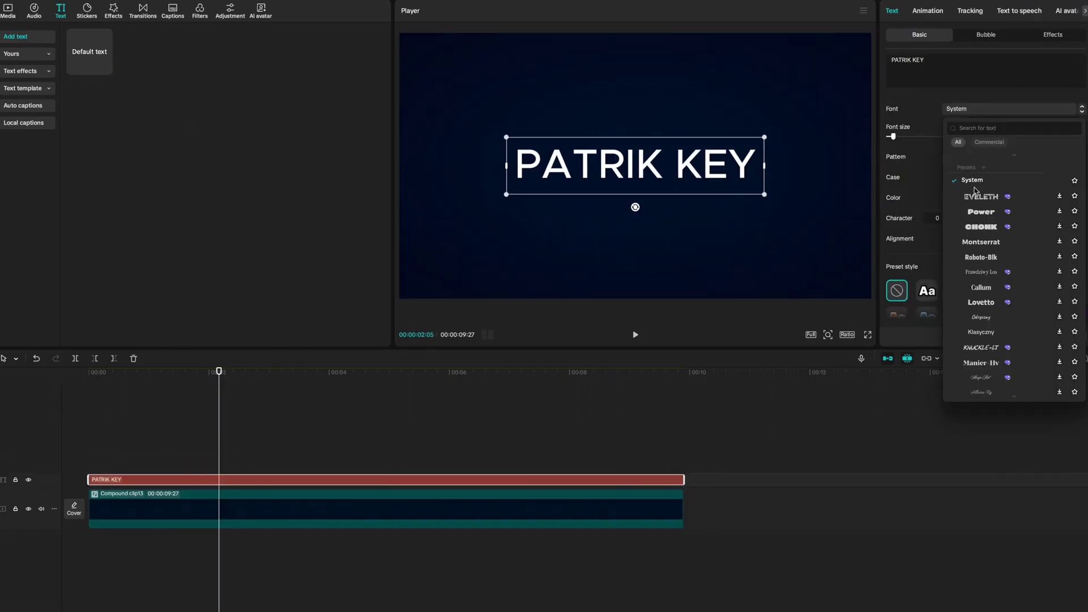
pyautogui.scroll(3, 1000, 289)
pyautogui.click(986, 227)
pyautogui.moveTo(777, 137); pyautogui.dragTo(846, 123)
# Colour the title light blue 53B3FF
pyautogui.click(965, 198)
pyautogui.click(998, 289)
pyautogui.moveTo(1012, 240); pyautogui.dragTo(1008, 198)
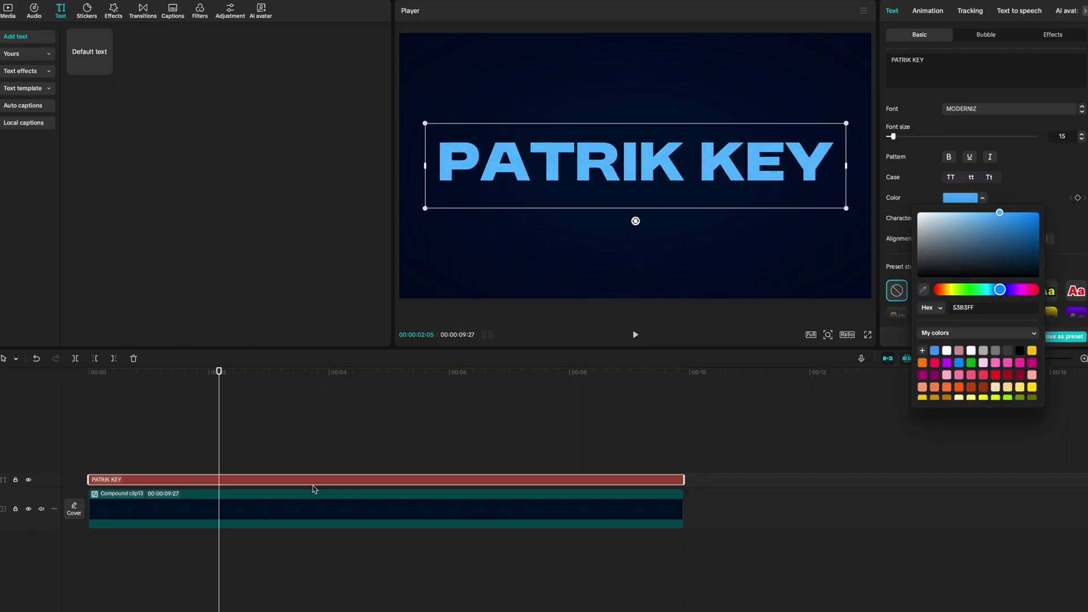
# Copy the background compound clip and paste it at 00:00:00:00 on a track between the original and the title
pyautogui.click(309, 502)
pyautogui.press('super+c')
pyautogui.click(268, 447)
pyautogui.moveTo(267, 447); pyautogui.dragTo(89, 448)
pyautogui.press('super+v')
# Turn the title into a compound clip and raise the duplicate background's layer in front of it
pyautogui.rightClick(238, 444)
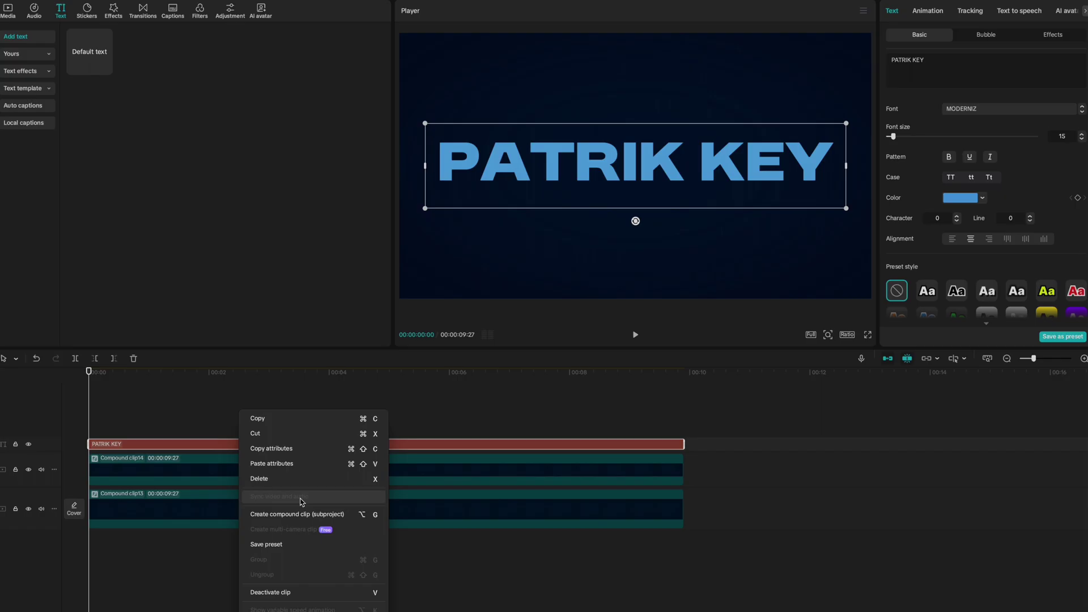
pyautogui.click(311, 519)
pyautogui.click(343, 471)
pyautogui.scroll(-10, 944, 255)
pyautogui.click(945, 305)
# Add a Circle mask to the duplicate background clip, shrink it to about 251 × 252 and invert it
pyautogui.click(1011, 35)
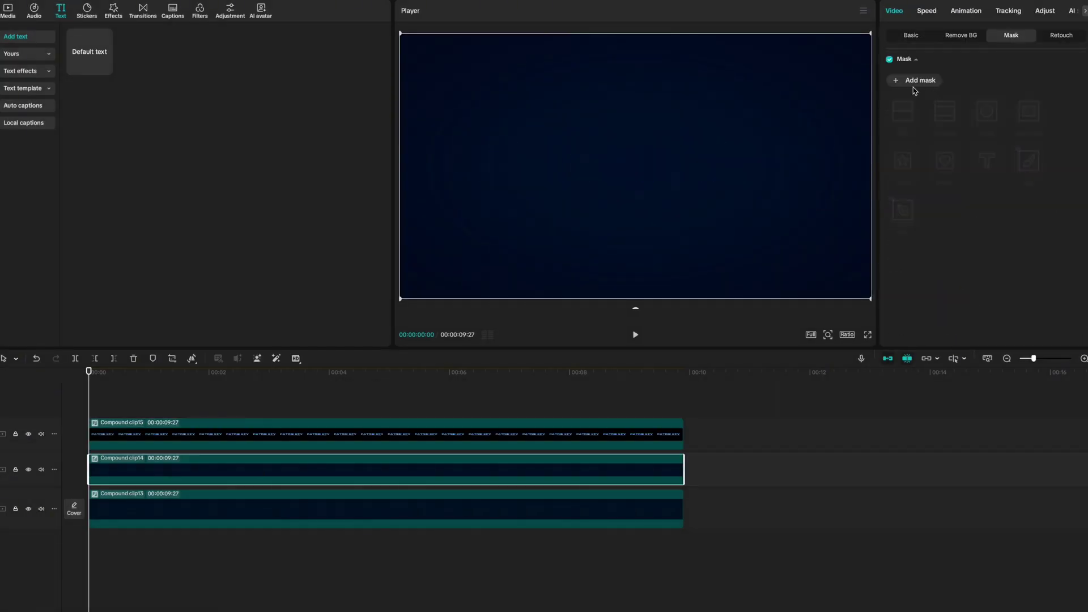
pyautogui.click(917, 82)
pyautogui.click(986, 111)
pyautogui.moveTo(702, 99); pyautogui.dragTo(666, 134)
pyautogui.click(1043, 260)
# Move the circle mask over the title's first letter at X -787 and resize it to about 177 × 178
pyautogui.moveTo(650, 150); pyautogui.dragTo(508, 167)
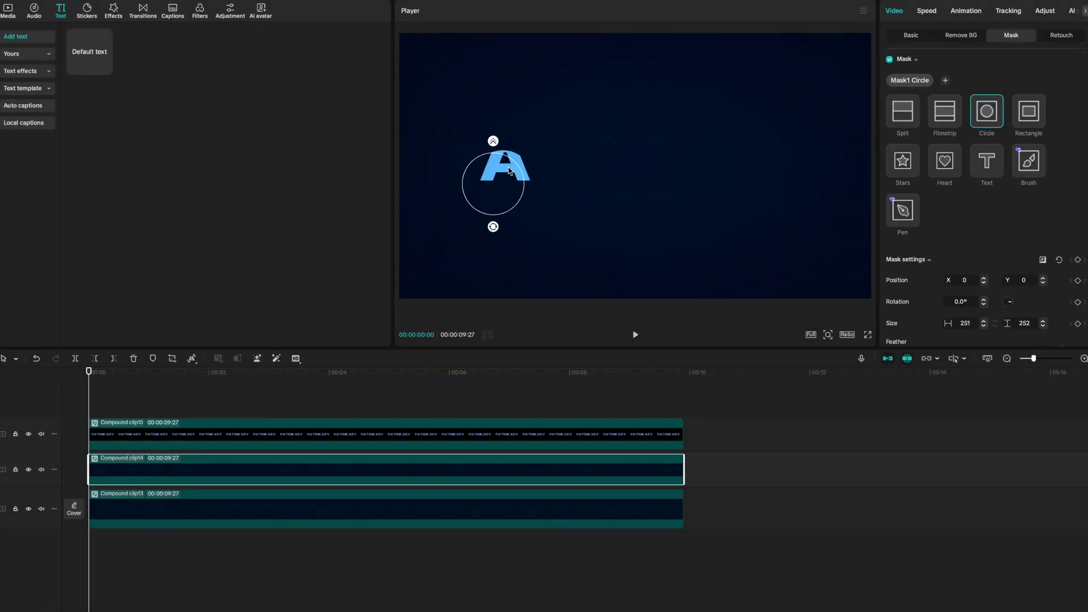
pyautogui.scroll(5, 533, 135)
pyautogui.moveTo(472, 137)
pyautogui.mouseDown()
pyautogui.moveTo(462, 146)
pyautogui.moveTo(460, 128)
pyautogui.mouseUp()
pyautogui.scroll(-2, 534, 135)
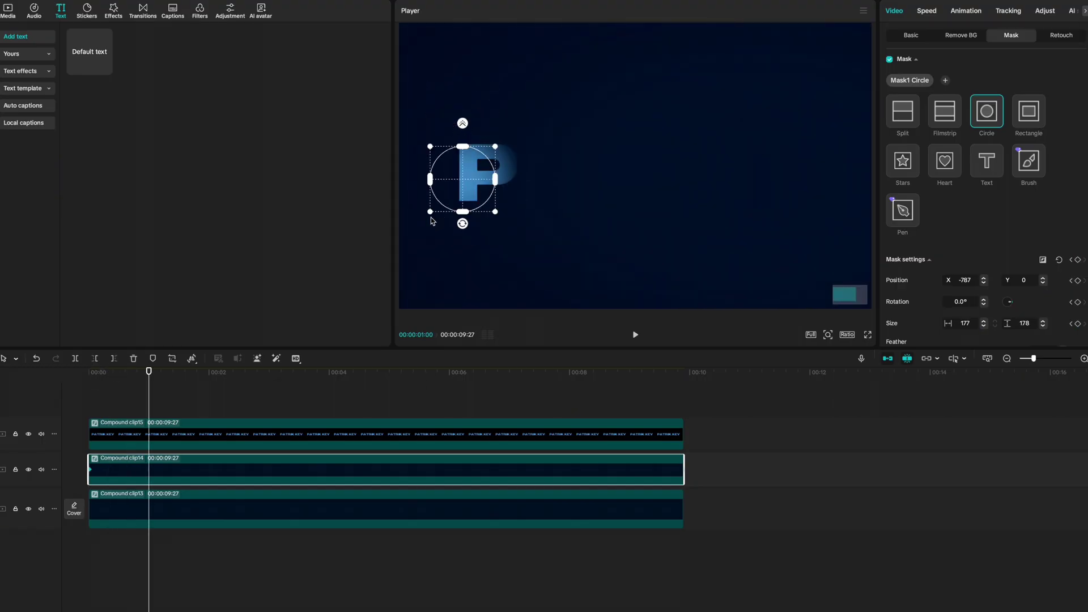
# Keyframe the inverted circle mask's position at one-second intervals so it travels over the title's letters through to the last one
pyautogui.moveTo(443, 194); pyautogui.dragTo(807, 136)
pyautogui.hotkey('shift', 'Right')
pyautogui.hotkey('shift', 'Right')
pyautogui.hotkey('shift', 'Right')
pyautogui.hotkey('shift', 'Right')
pyautogui.scroll(-2, 665, 172)
pyautogui.hotkey('shift', 'Right')
pyautogui.hotkey('shift', 'Right')
pyautogui.hotkey('shift', 'Right')
pyautogui.hotkey('shift', 'Right')
pyautogui.hotkey('shift', 'Right')
pyautogui.scroll(-2, 807, 136)
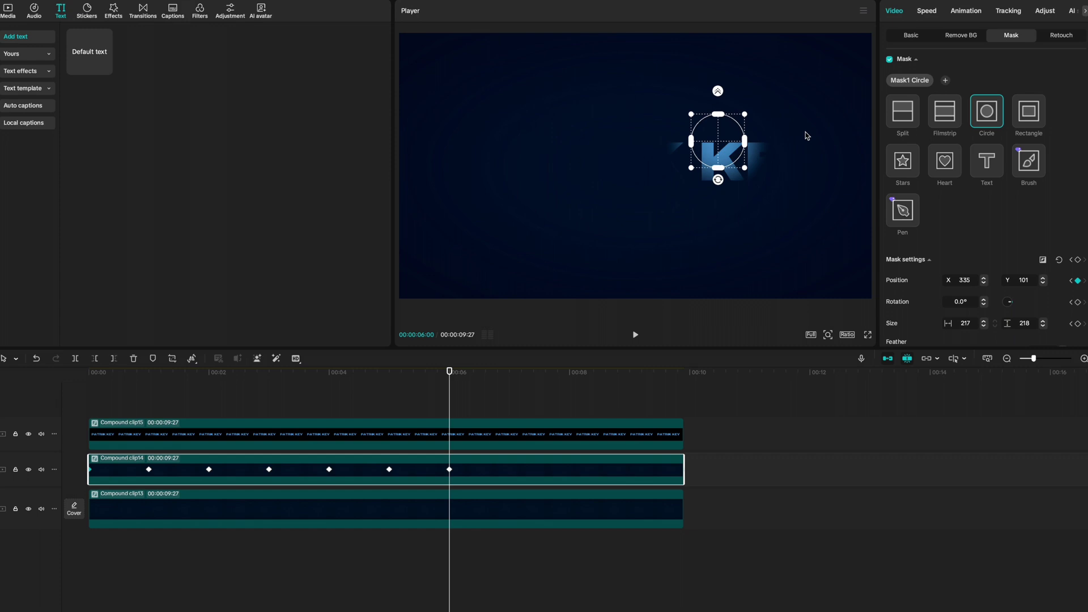
pyautogui.moveTo(701, 141); pyautogui.dragTo(753, 179)
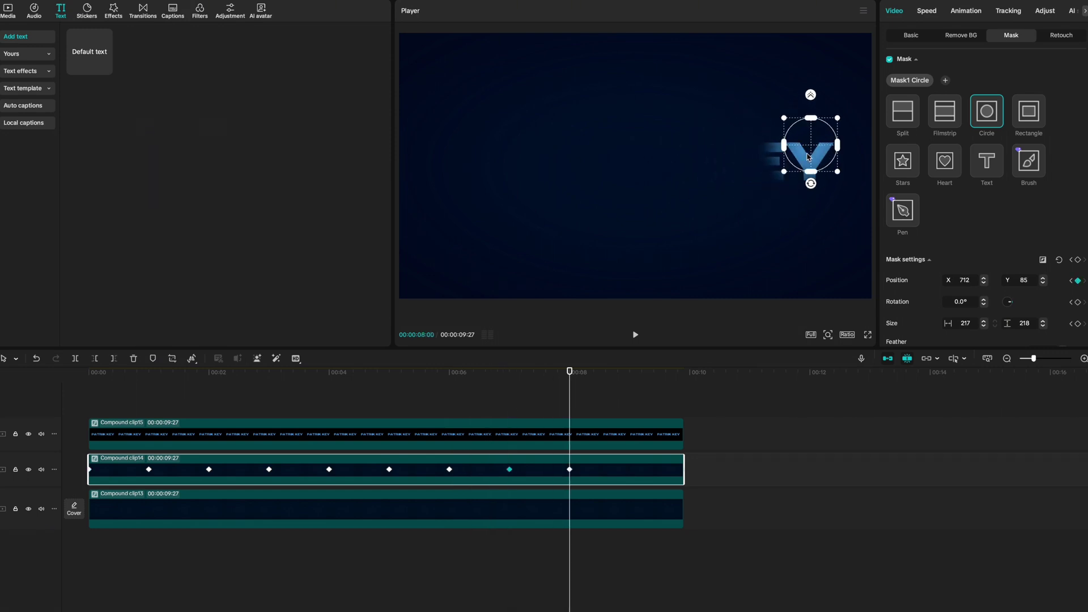
pyautogui.moveTo(657, 194); pyautogui.dragTo(833, 110)
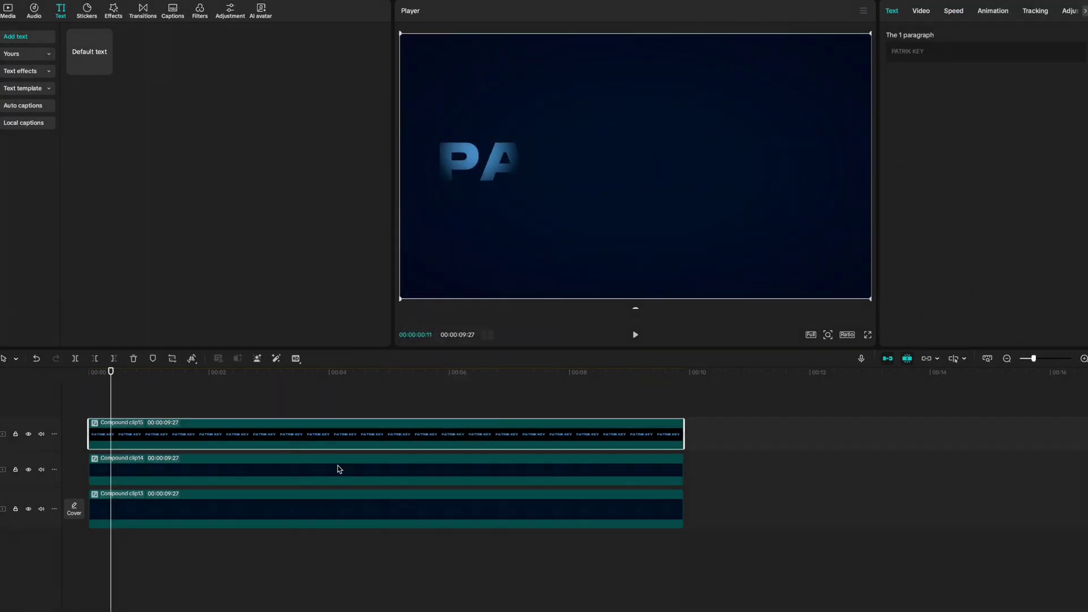
# Open the keyframe graph of the masked duplicate background clip
pyautogui.click(340, 469)
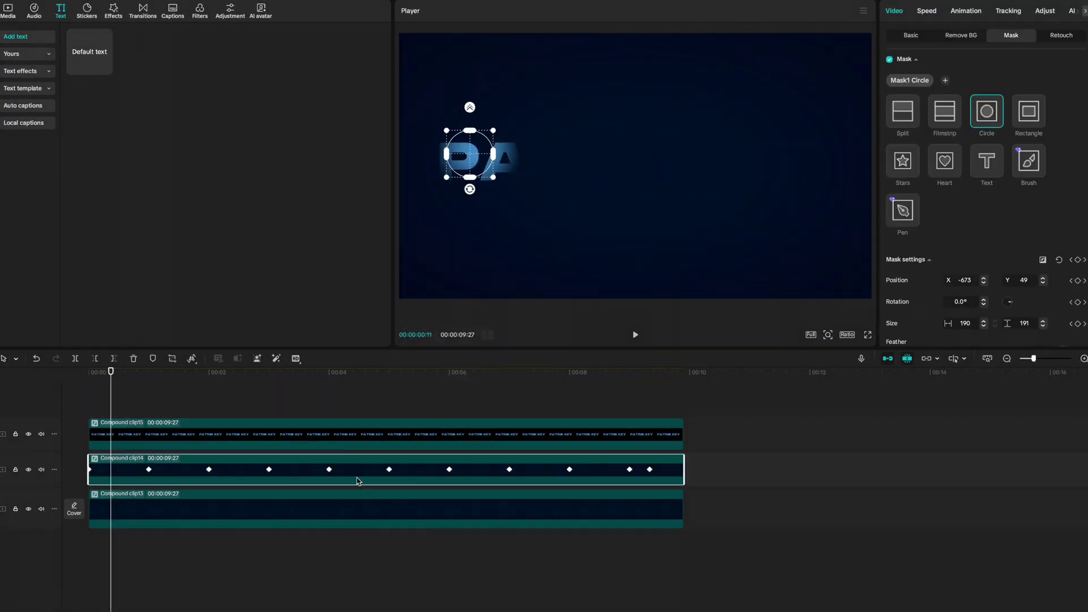
pyautogui.rightClick(358, 479)
pyautogui.click(400, 595)
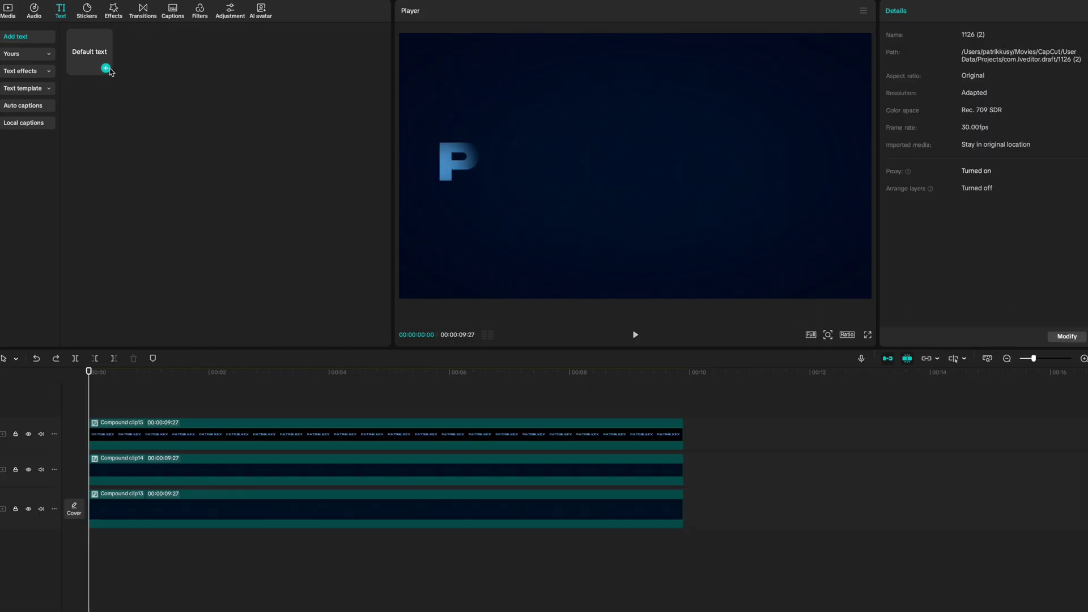
# Add a default text layer at 00:00:00:00, extend it to the clips' full length and set its font size to 300
pyautogui.click(110, 72)
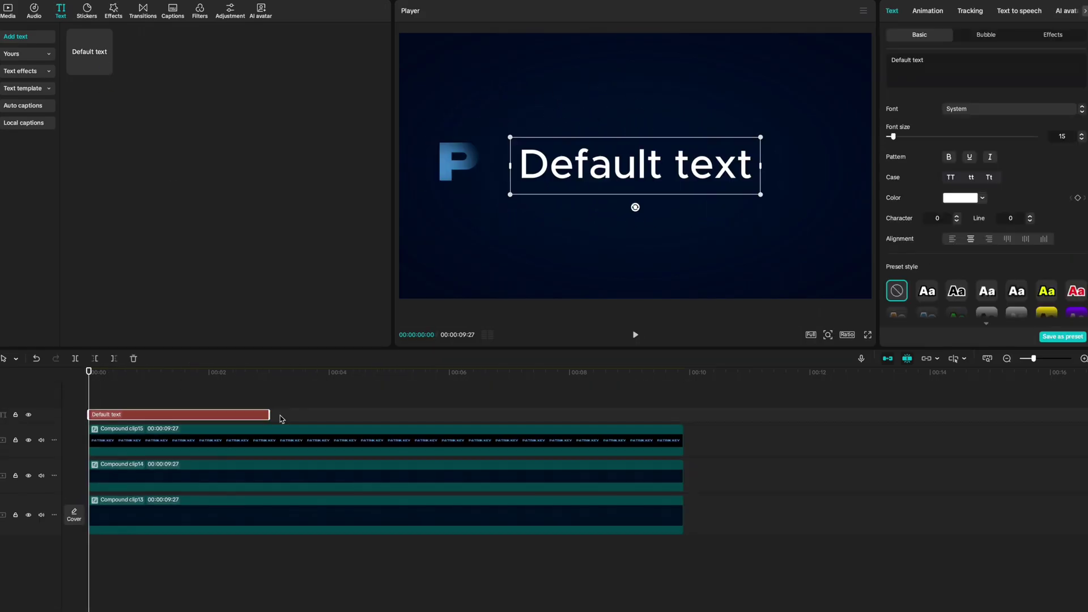
pyautogui.moveTo(270, 415); pyautogui.dragTo(684, 413)
pyautogui.click(981, 72)
pyautogui.hotkey('ctrl', 'a')
pyautogui.moveTo(893, 136); pyautogui.dragTo(1036, 136)
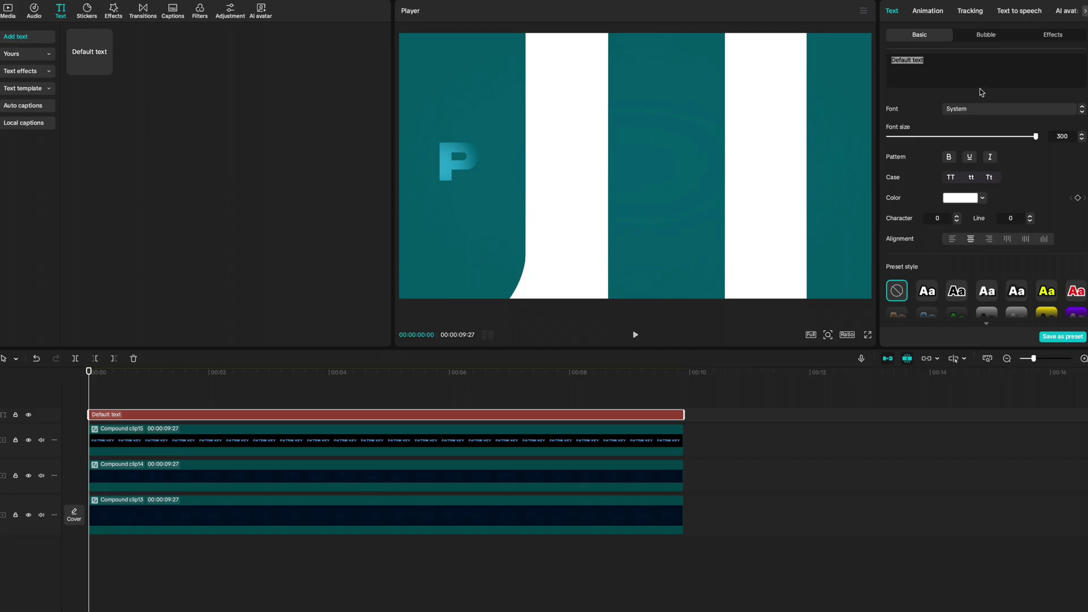
# Clear the new layer's text, enable its background and color the background bright blue
pyautogui.moveTo(981, 72); pyautogui.dragTo(860, 63)
pyautogui.scroll(-10, 913, 182)
pyautogui.click(889, 148)
pyautogui.click(946, 215)
pyautogui.click(983, 306)
pyautogui.moveTo(998, 249); pyautogui.dragTo(1044, 210)
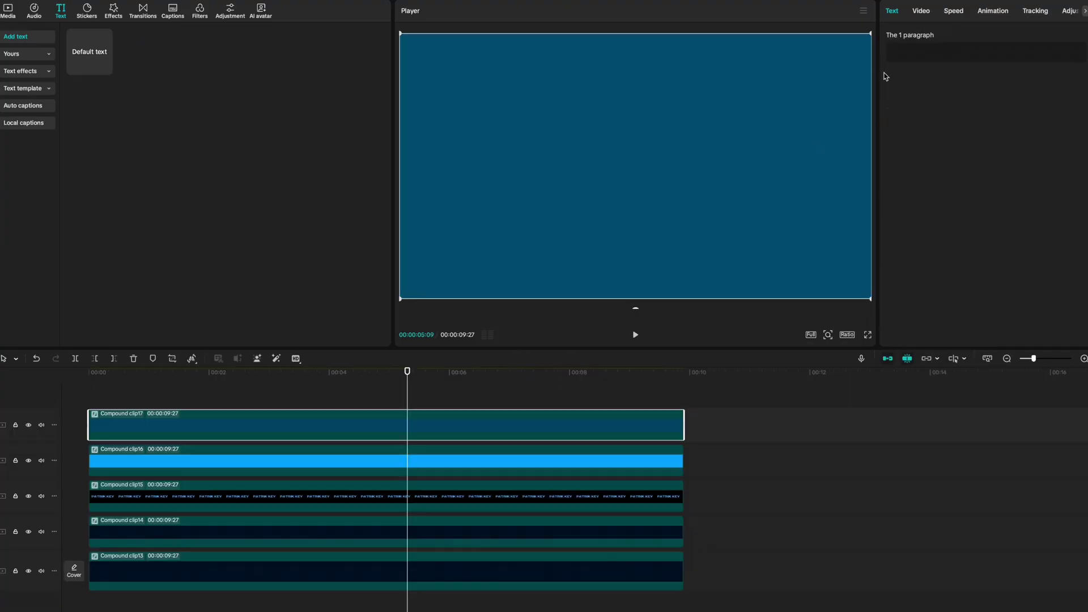
# Add a Split mask rotated 180° to the dark blue compound clip and feather it into a vertical gradient over the bright blue clip
pyautogui.click(917, 16)
pyautogui.click(1007, 35)
pyautogui.click(898, 83)
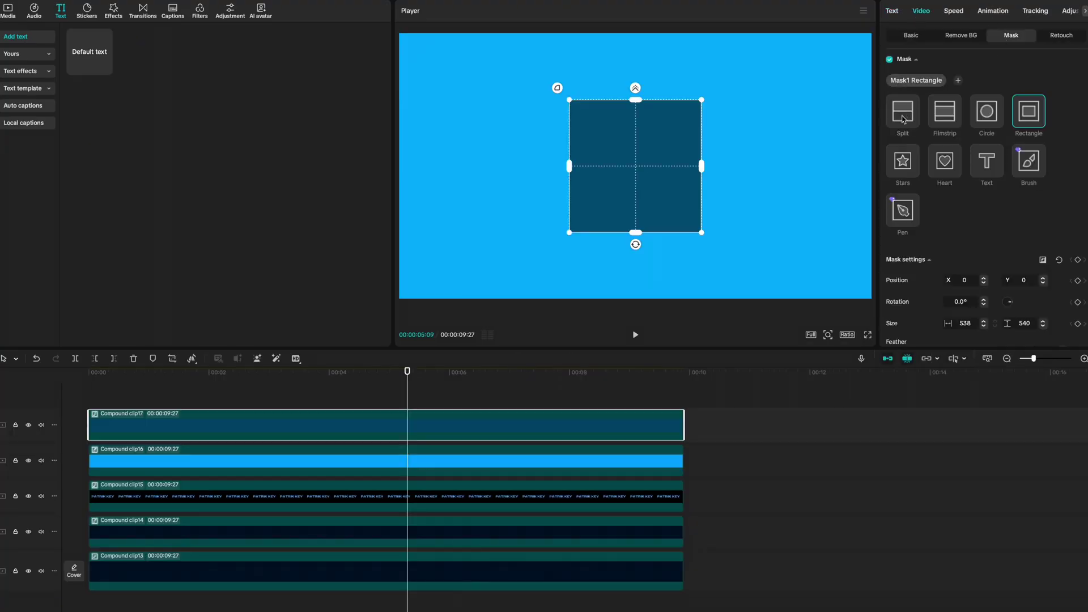
pyautogui.click(903, 111)
pyautogui.moveTo(635, 154); pyautogui.dragTo(635, 91)
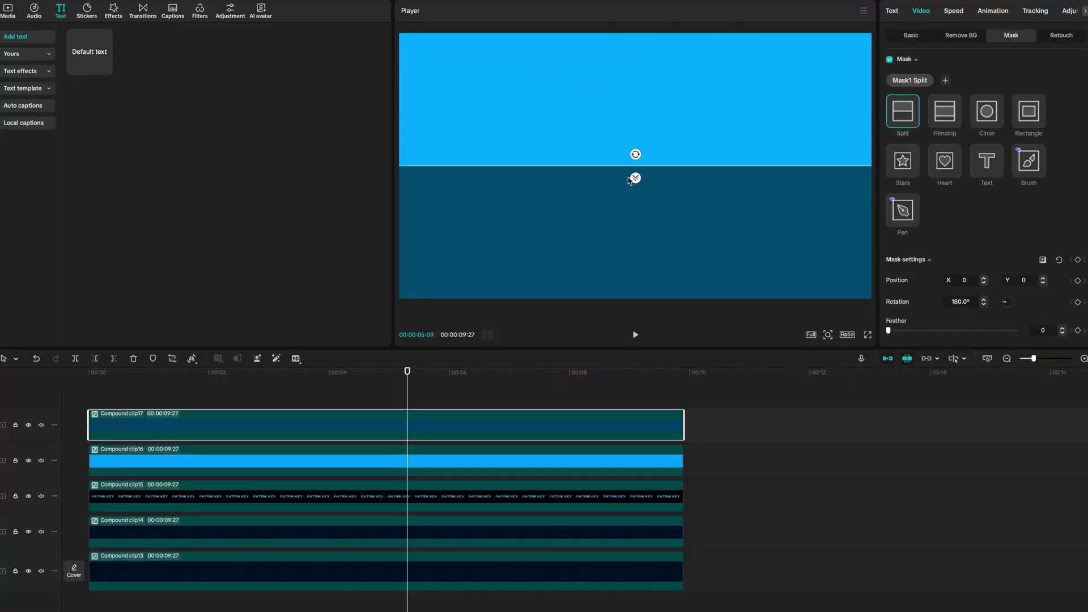
pyautogui.moveTo(634, 178); pyautogui.dragTo(640, 229)
# Merge the two blue clips into one compound clip, add a Circle mask and shrink it to about 159 × 159
pyautogui.moveTo(715, 428); pyautogui.dragTo(661, 451)
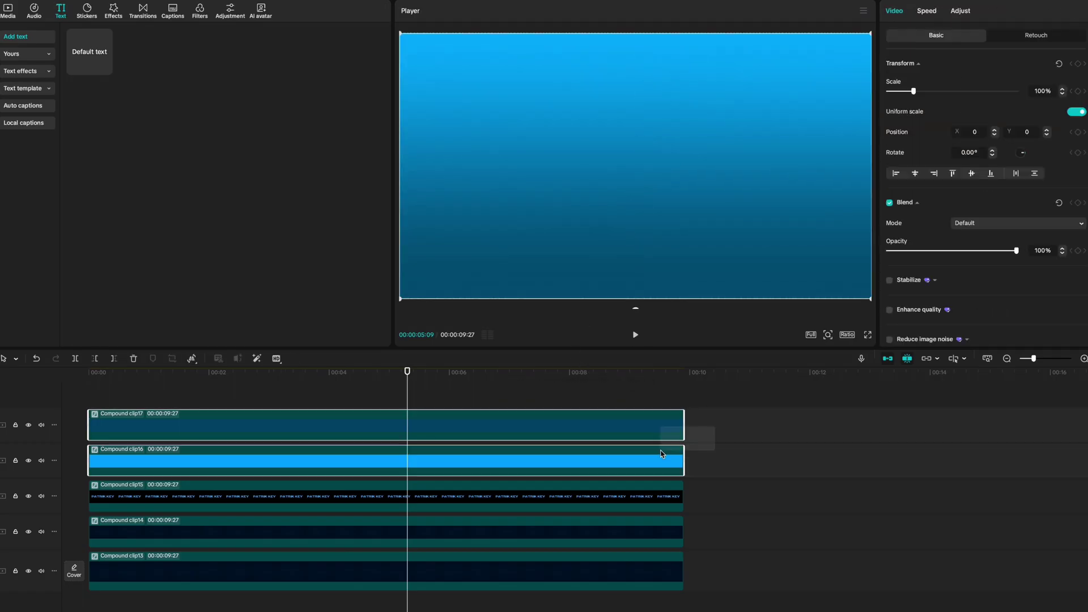
pyautogui.hotkey('alt', 'g')
pyautogui.click(1023, 37)
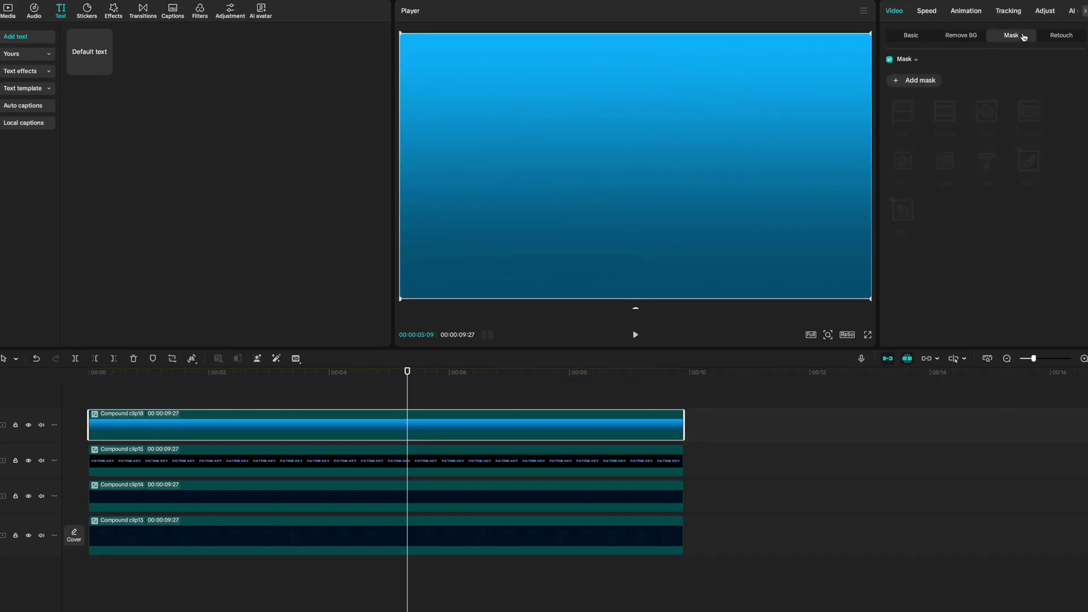
pyautogui.click(905, 82)
pyautogui.click(987, 112)
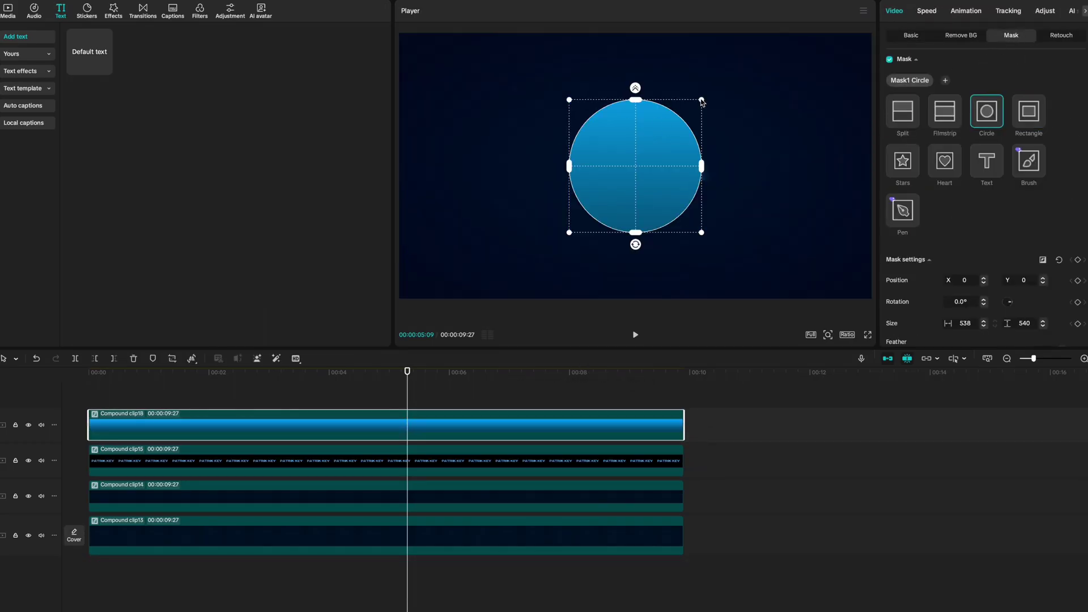
pyautogui.moveTo(703, 100); pyautogui.dragTo(407, 277)
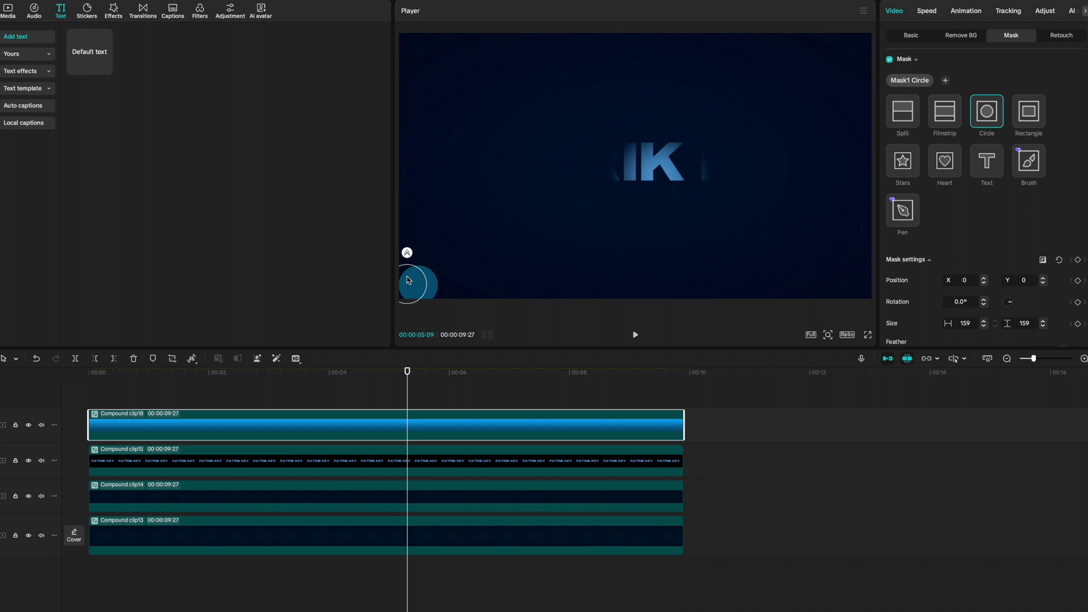
# Keyframe the small blue circle mask's position along the timeline so the ball bounces from letter to letter across the title
pyautogui.press('Home')
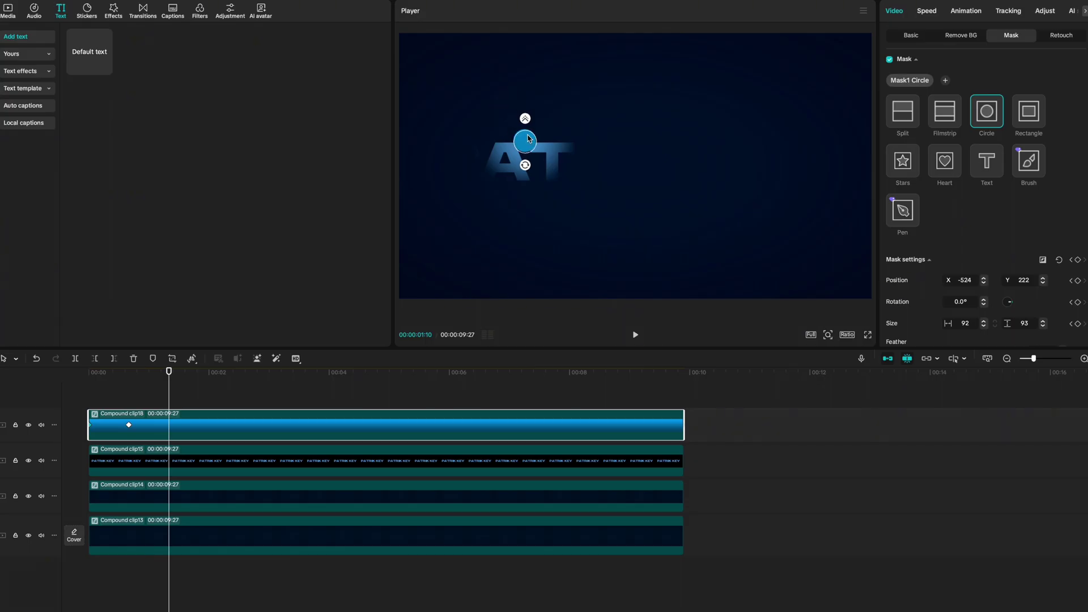
pyautogui.moveTo(556, 194); pyautogui.dragTo(600, 112)
pyautogui.hotkey('shift', 'Right')
pyautogui.hotkey('shift', 'Right')
pyautogui.hotkey('shift', 'Right')
pyautogui.moveTo(600, 112); pyautogui.dragTo(548, 125)
pyautogui.hotkey('shift', 'Right')
pyautogui.hotkey('shift', 'Right')
pyautogui.hotkey('shift', 'Right')
pyautogui.hotkey('shift', 'Right')
pyautogui.hotkey('shift', 'Right')
pyautogui.hotkey('shift', 'Right')
pyautogui.hotkey('shift', 'Right')
pyautogui.hotkey('shift', 'Right')
pyautogui.hotkey('shift', 'Right')
pyautogui.moveTo(641, 117)
pyautogui.mouseDown()
pyautogui.moveTo(573, 198)
pyautogui.moveTo(748, 195)
pyautogui.moveTo(639, 173)
pyautogui.moveTo(622, 117)
pyautogui.mouseUp()
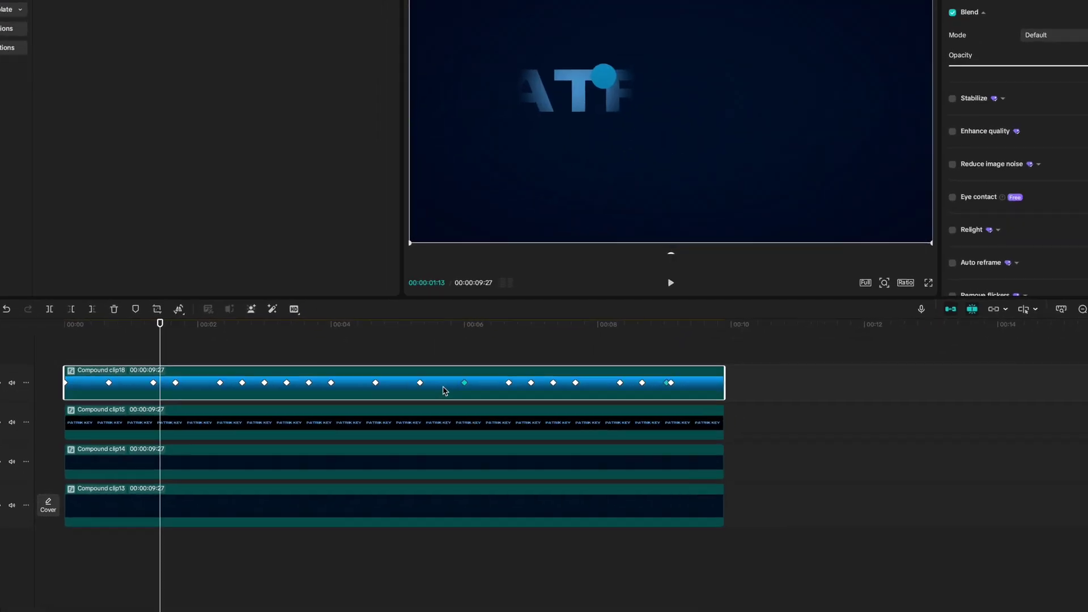
# Open the ball clip's keyframe graph, select the low Positiony keyframes and open their curve options
pyautogui.rightClick(329, 424)
pyautogui.click(380, 579)
pyautogui.moveTo(915, 457); pyautogui.dragTo(48, 362)
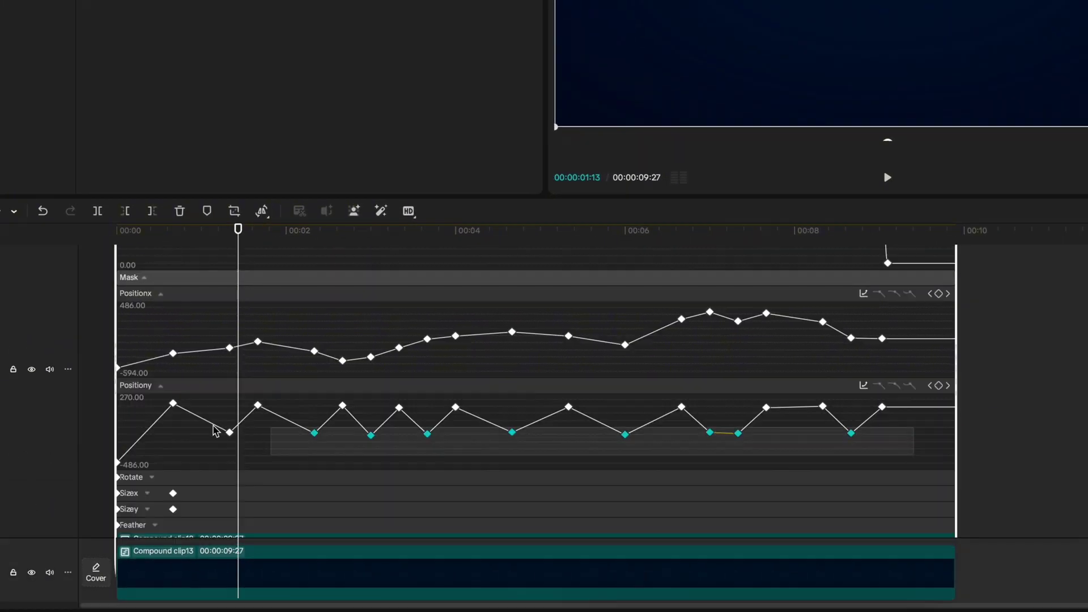
pyautogui.click(864, 387)
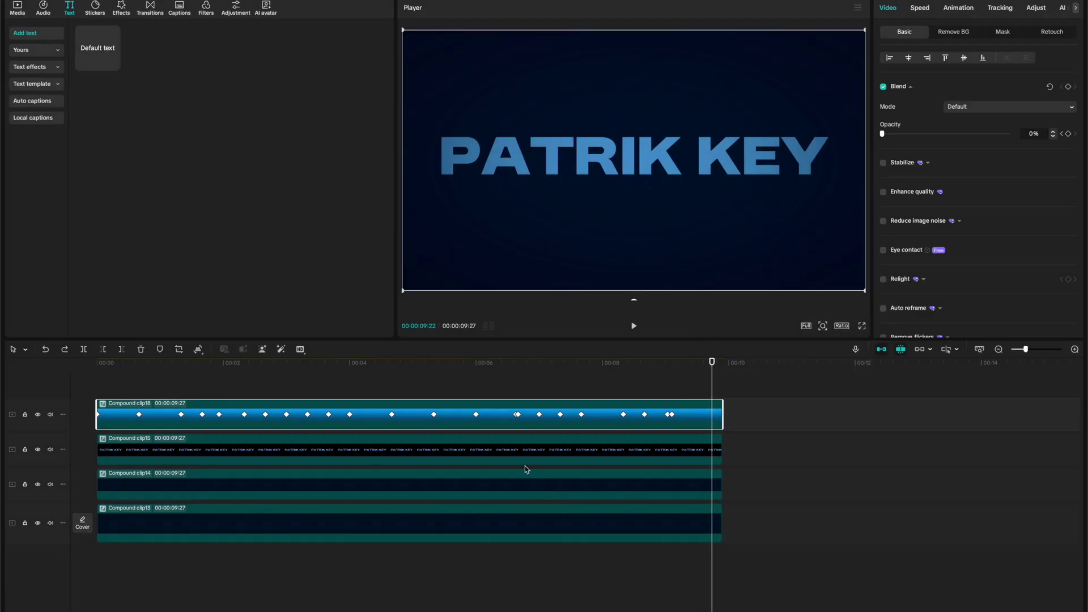
# Turn the ball clip into a compound clip, search the effects for "glow 2" and apply the first result to it
pyautogui.rightClick(525, 465)
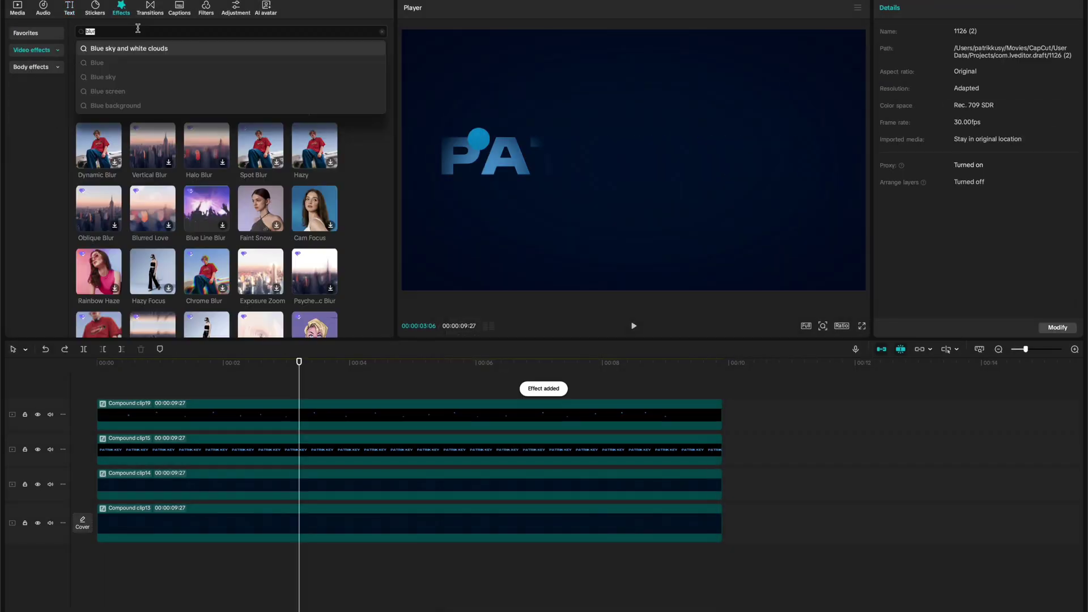
pyautogui.write('glow')
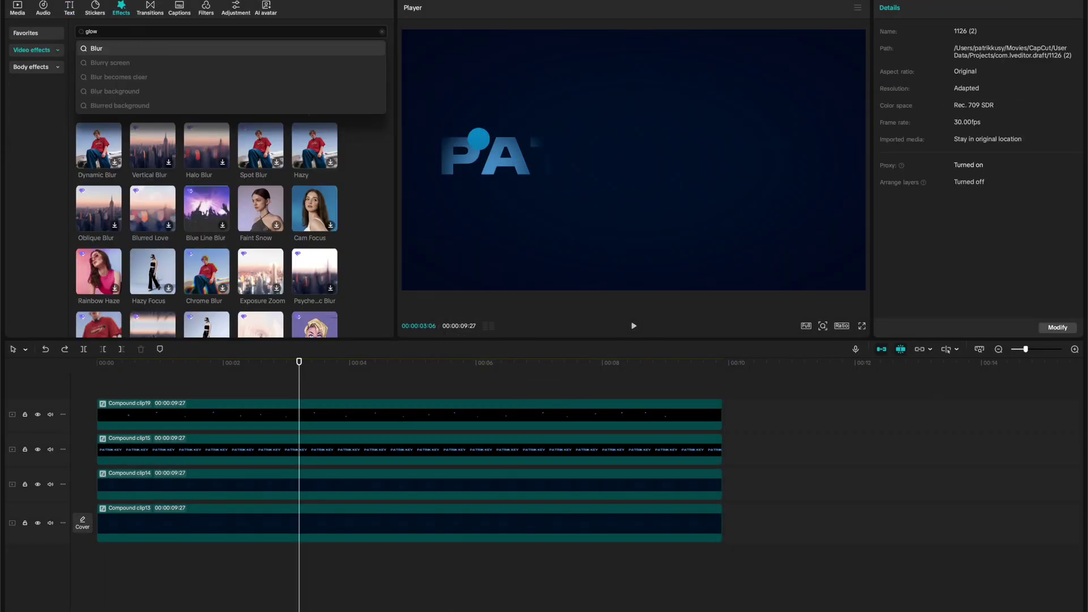
pyautogui.write(' 2')
pyautogui.press('Return')
pyautogui.moveTo(99, 82); pyautogui.dragTo(272, 414)
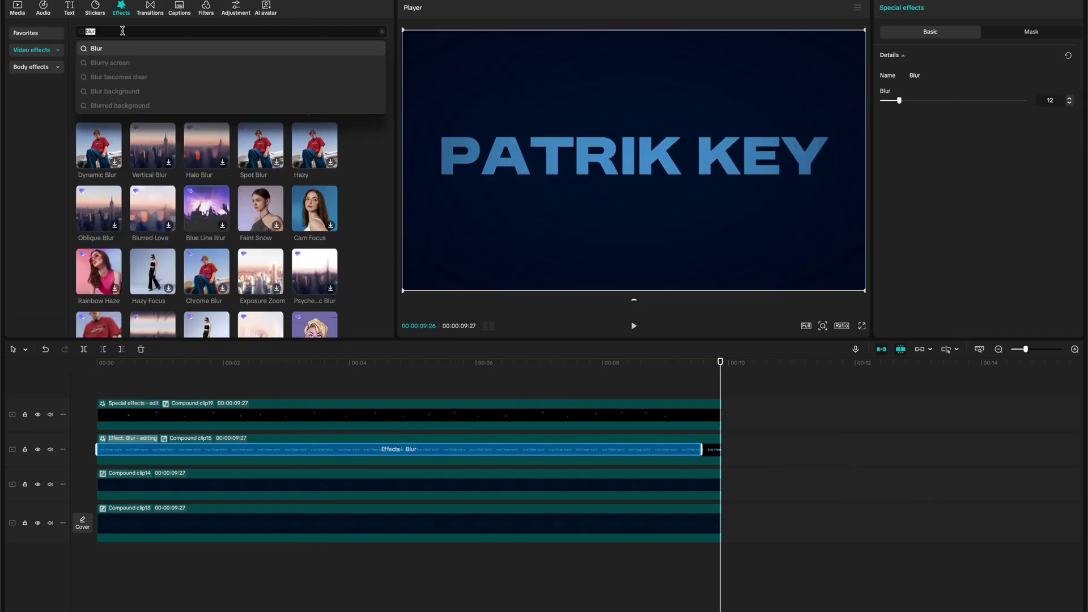
# Search the effects for "play", add the first result to the ball's compound clip, and apply the Blur effect to it
pyautogui.write('play')
pyautogui.press('Return')
pyautogui.moveTo(98, 82); pyautogui.dragTo(437, 420)
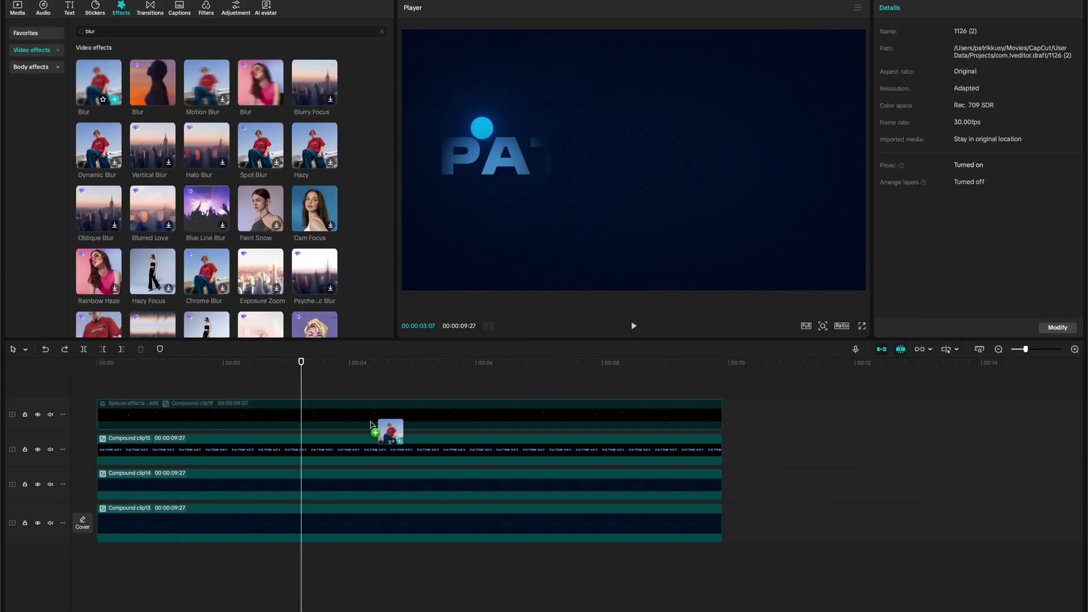
pyautogui.moveTo(383, 429); pyautogui.dragTo(385, 430)
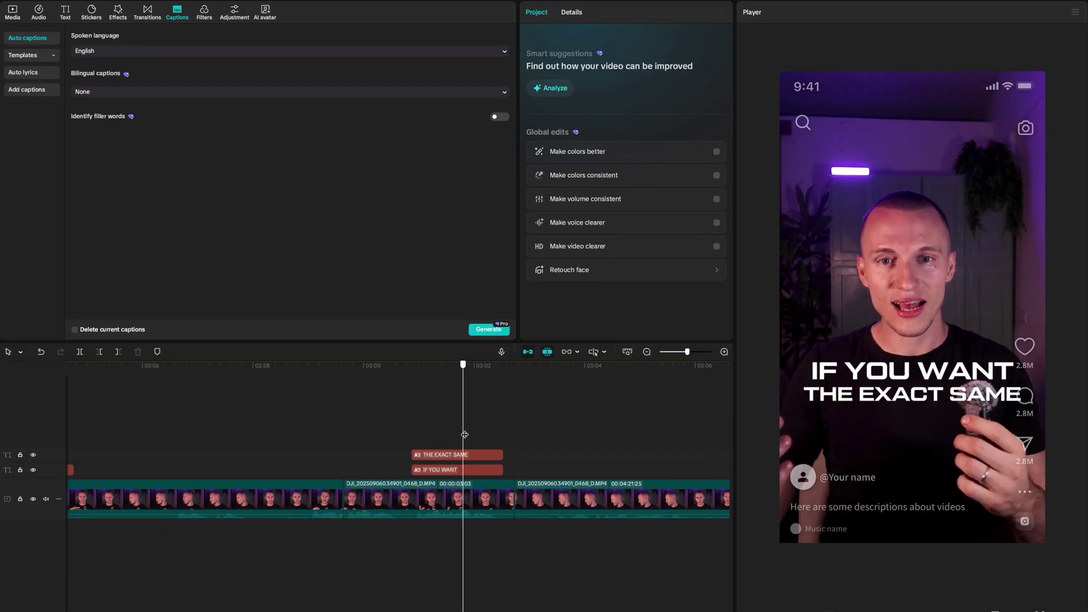
# Add a blank text layer at font size 300 with a solid black background and turn it into a compound clip
pyautogui.click(66, 13)
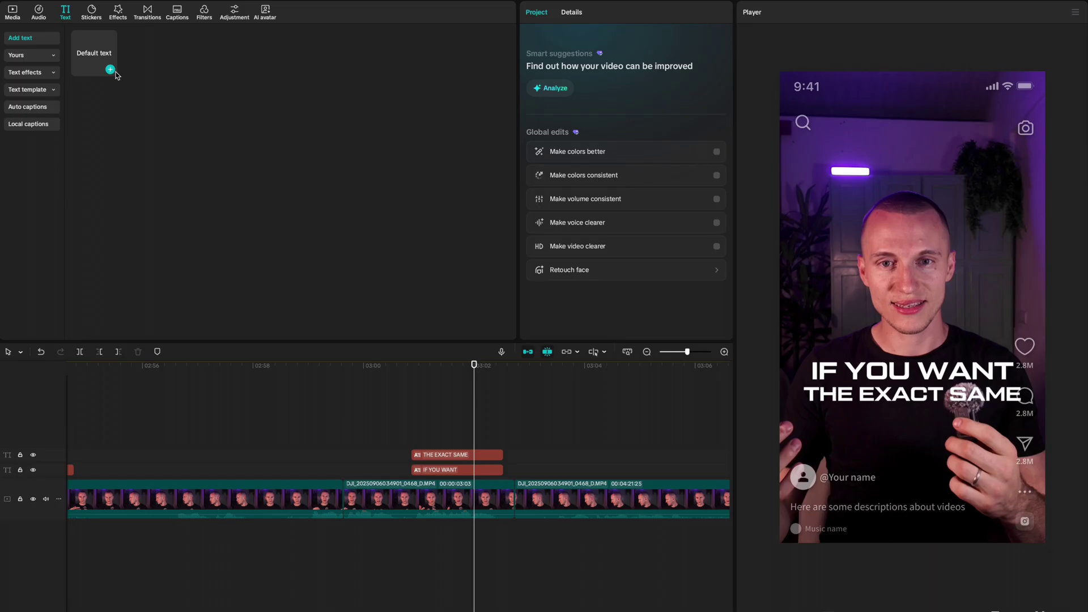
pyautogui.click(111, 72)
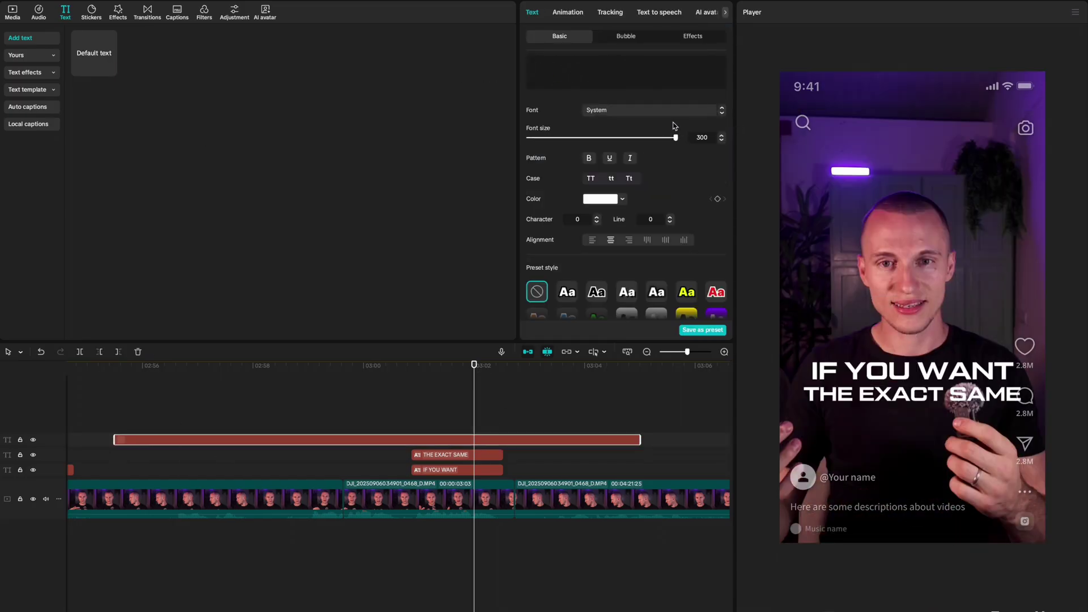
pyautogui.scroll(-5, 618, 230)
pyautogui.scroll(1, 618, 231)
pyautogui.click(529, 253)
pyautogui.scroll(-2, 553, 309)
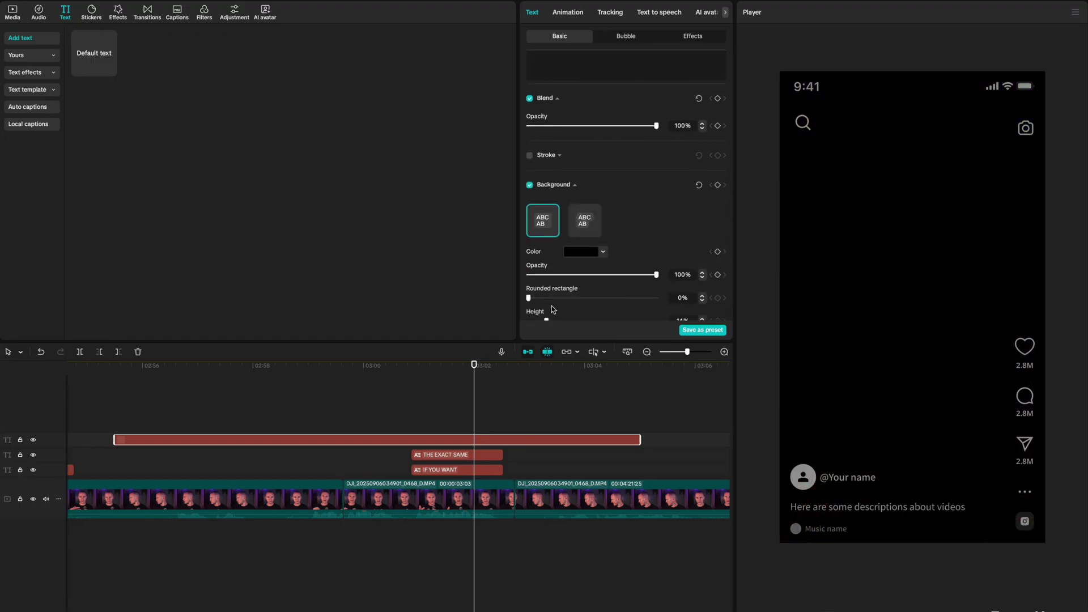
pyautogui.rightClick(469, 443)
pyautogui.click(515, 505)
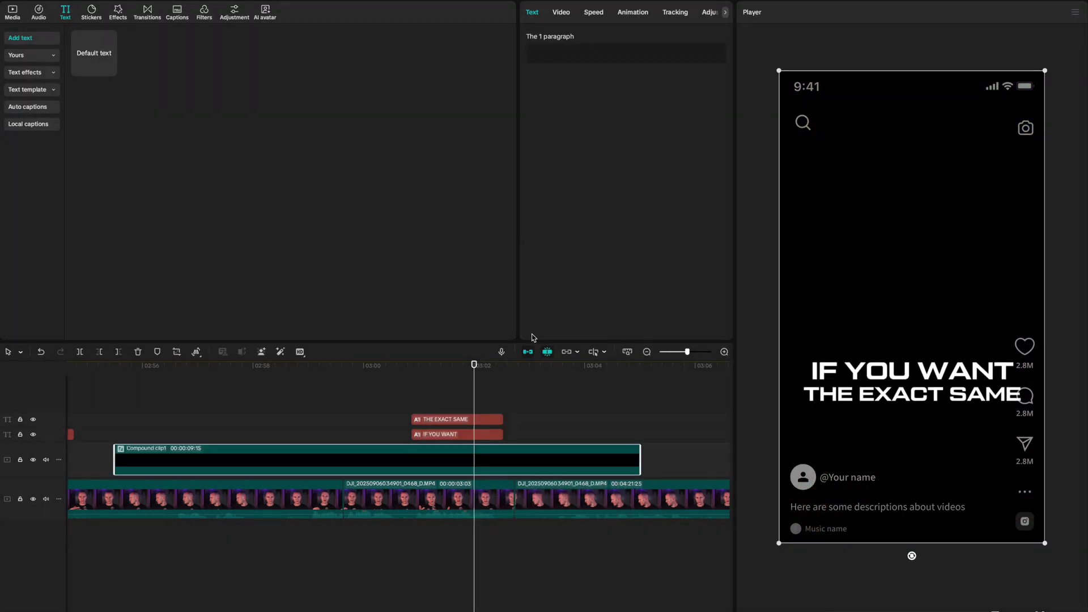
# Add a Split mask to the black compound clip, rotate it 180° and feather it into a fade over the frame's lower part
pyautogui.click(561, 12)
pyautogui.click(652, 37)
pyautogui.click(548, 82)
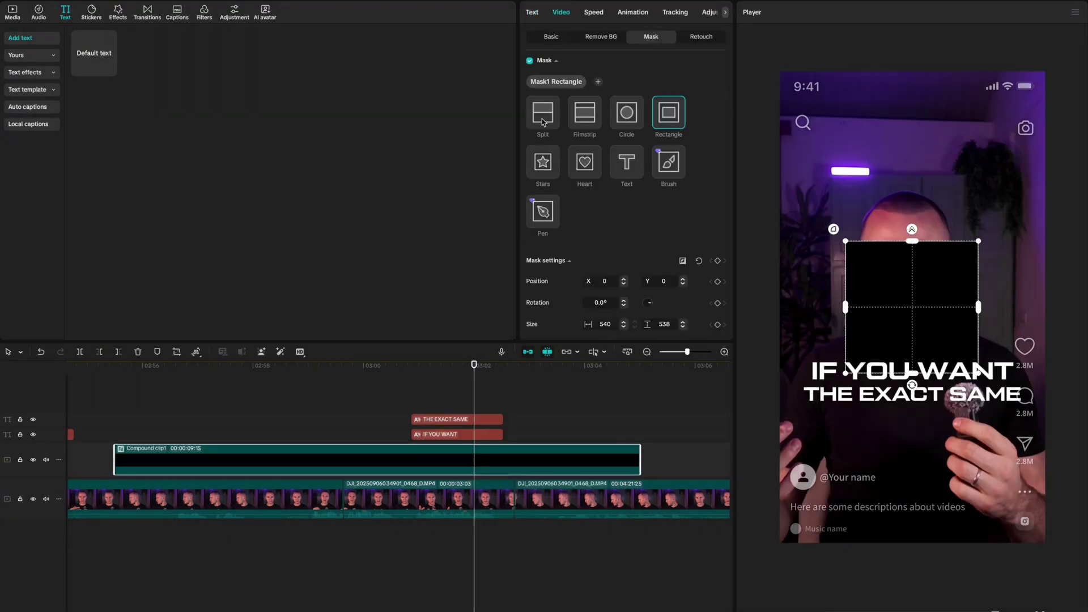
pyautogui.click(543, 112)
pyautogui.moveTo(913, 321); pyautogui.dragTo(882, 207)
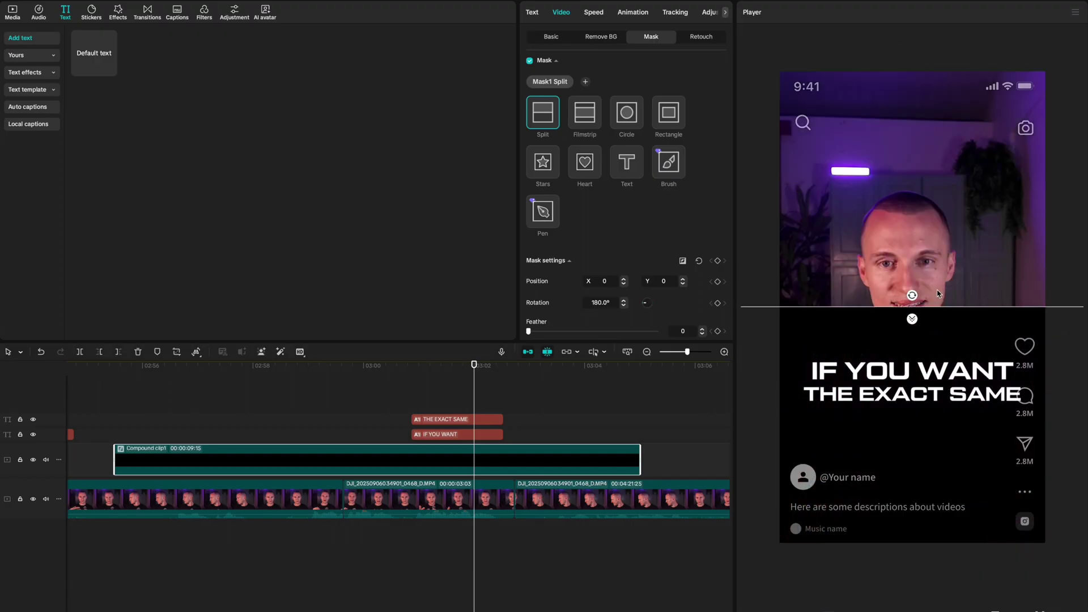
pyautogui.moveTo(938, 293); pyautogui.dragTo(915, 419)
# Hide the social-media interface overlay in the preview and select both caption clips
pyautogui.click(434, 403)
pyautogui.moveTo(434, 402)
pyautogui.mouseDown()
pyautogui.moveTo(469, 411)
pyautogui.moveTo(450, 418)
pyautogui.moveTo(425, 400)
pyautogui.moveTo(448, 400)
pyautogui.mouseUp()
pyautogui.click(994, 611)
pyautogui.click(1011, 537)
pyautogui.moveTo(397, 397); pyautogui.dragTo(570, 433)
# Recolor the THE EXACT SAME caption bright light blue
pyautogui.click(428, 419)
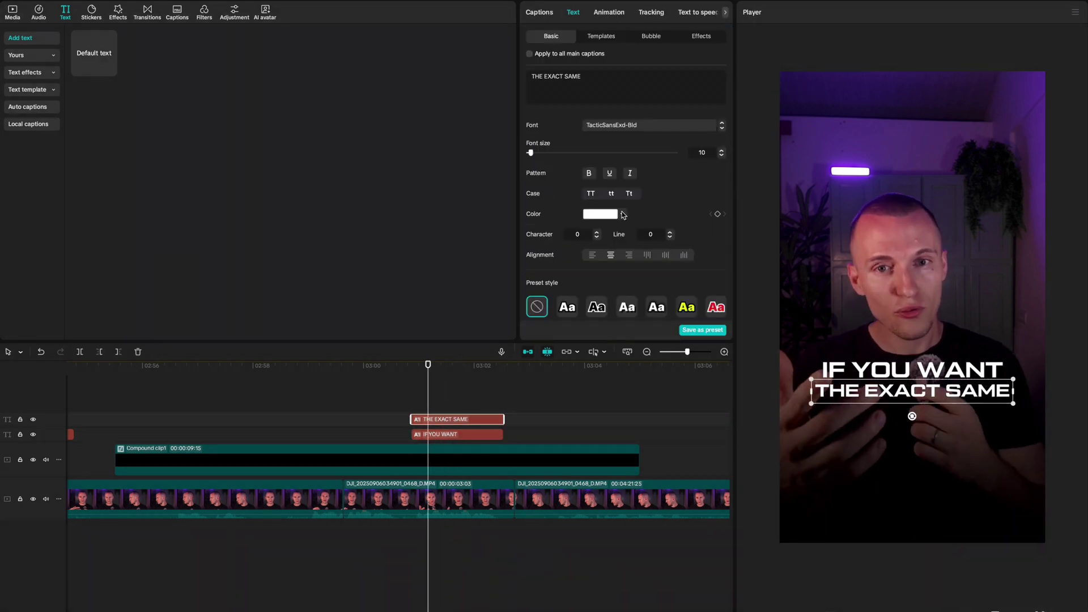
pyautogui.click(623, 214)
pyautogui.moveTo(613, 306); pyautogui.dragTo(632, 306)
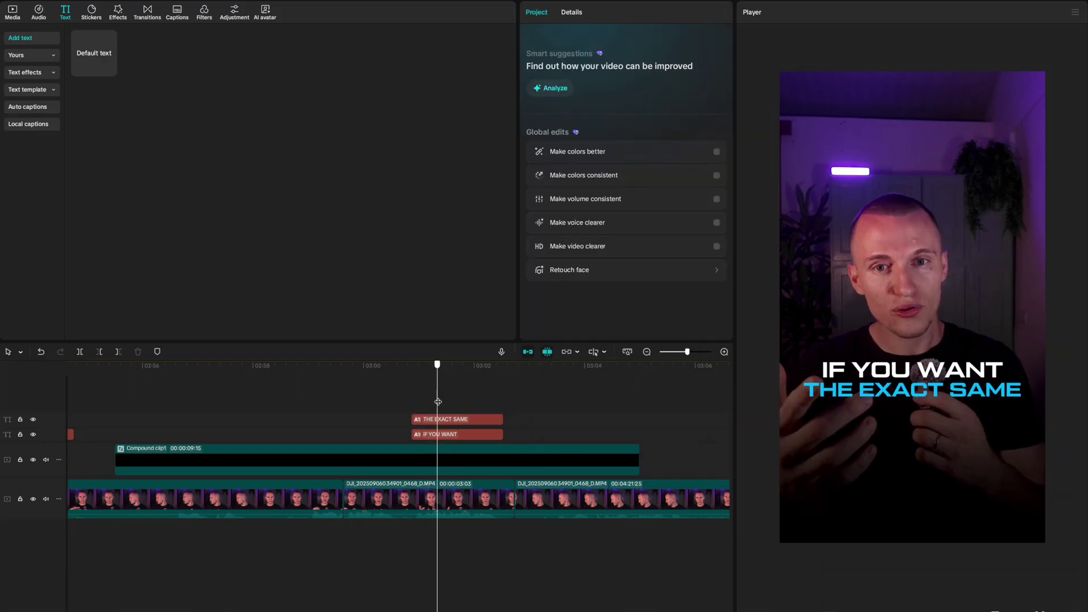
# Duplicate the light blue THE EXACT SAME caption onto the track above and recolor the copy dark blue
pyautogui.moveTo(437, 401)
pyautogui.mouseDown()
pyautogui.moveTo(442, 416)
pyautogui.moveTo(454, 406)
pyautogui.mouseUp()
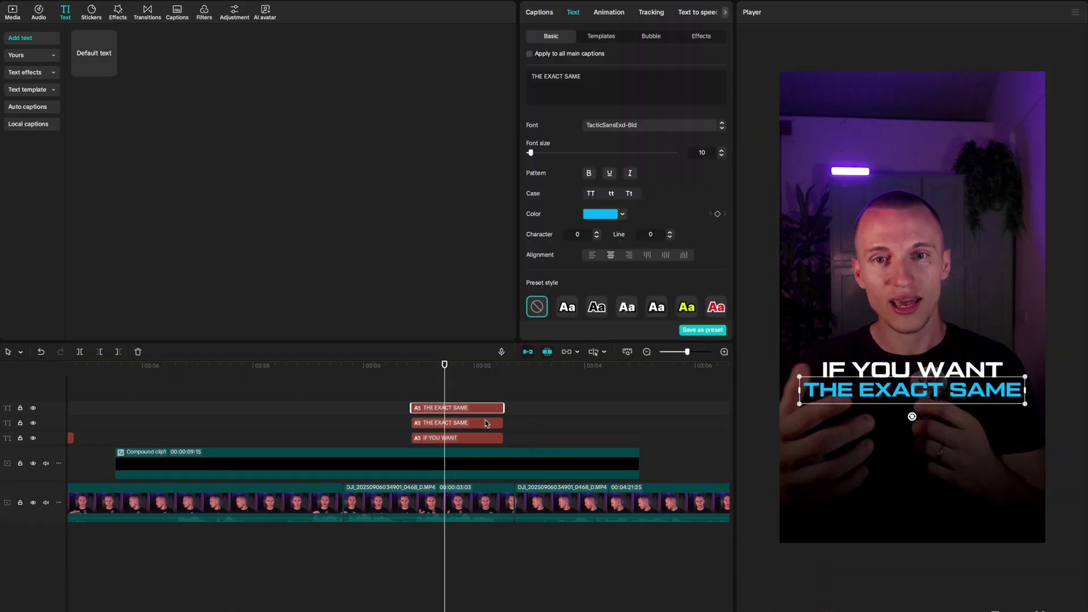
pyautogui.click(621, 213)
pyautogui.click(644, 306)
pyautogui.moveTo(677, 234); pyautogui.dragTo(685, 255)
pyautogui.click(474, 409)
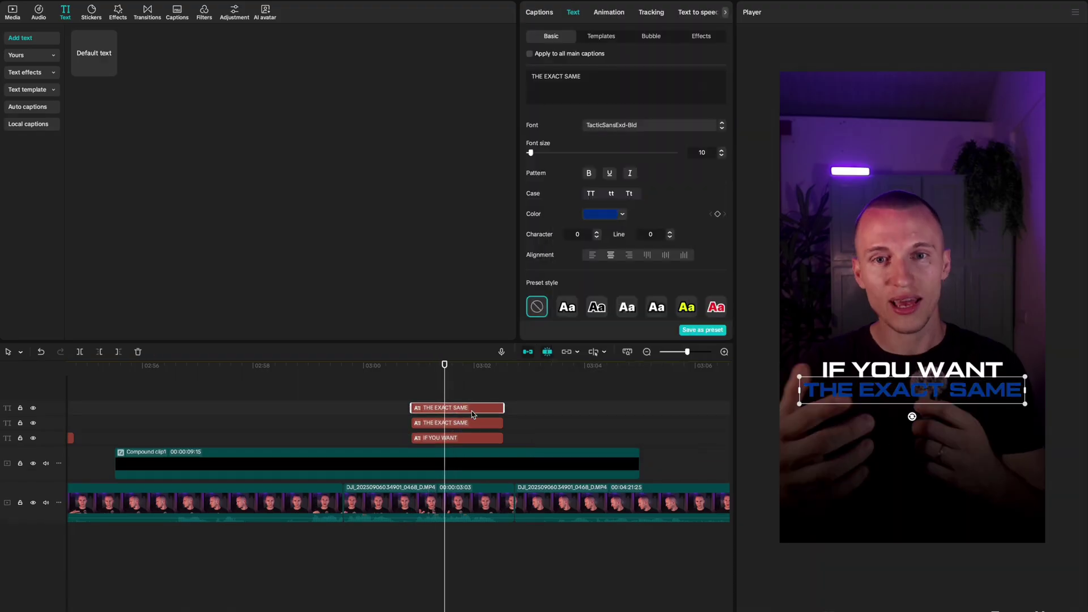
# Turn both THE EXACT SAME captions into compound clips and give the dark blue one a Split mask with about 18 feather across the words
pyautogui.rightClick(474, 409)
pyautogui.click(506, 505)
pyautogui.rightClick(459, 408)
pyautogui.click(522, 507)
pyautogui.click(669, 112)
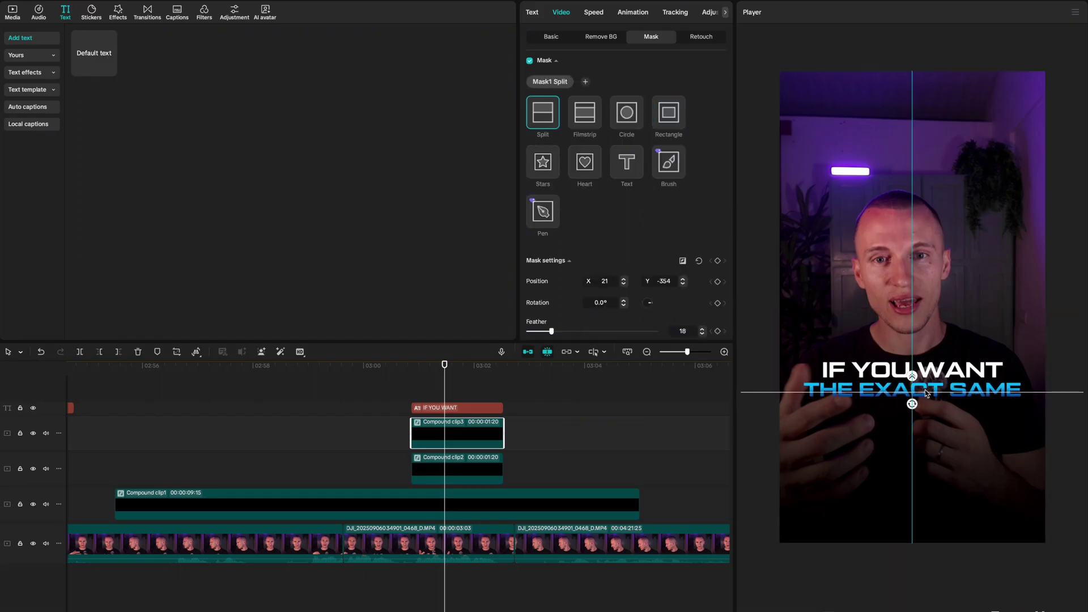
pyautogui.moveTo(916, 380); pyautogui.dragTo(916, 378)
# Paste a copy of the THE EXACT SAME compound clip and align it on the track above the other two
pyautogui.click(442, 366)
pyautogui.scroll(3, 525, 432)
pyautogui.click(524, 432)
pyautogui.press('super+v')
pyautogui.moveTo(530, 436); pyautogui.dragTo(480, 444)
# Open the pasted compound clip, recolor its THE EXACT SAME text white and return to the main timeline
pyautogui.doubleClick(528, 427)
pyautogui.click(283, 470)
pyautogui.click(605, 202)
pyautogui.moveTo(589, 238); pyautogui.dragTo(509, 130)
pyautogui.click(396, 352)
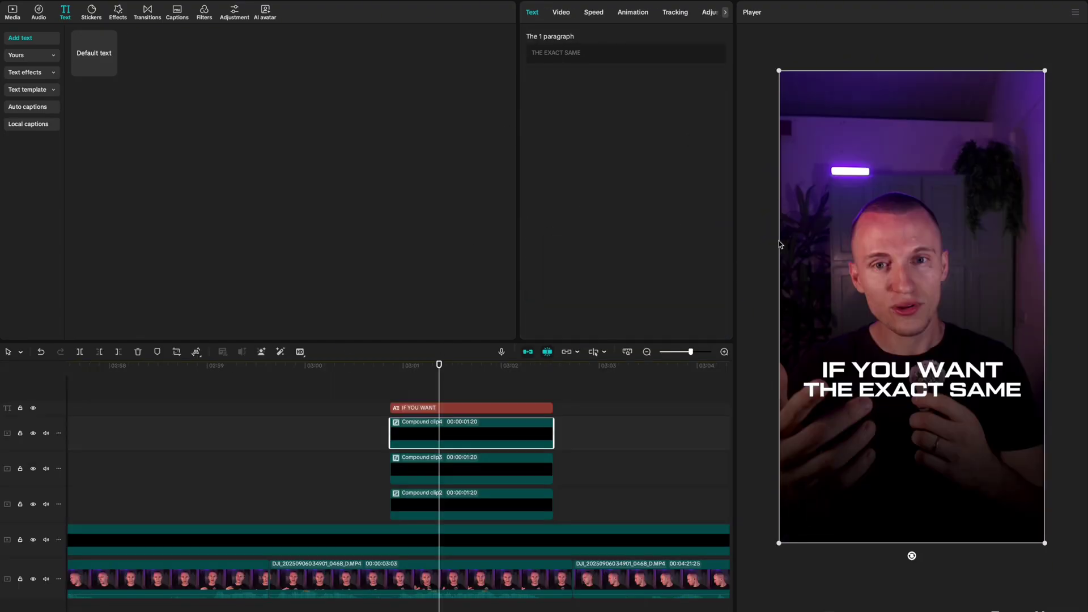
# Give the white THE EXACT SAME compound clip a thin Filmstrip mask of size 45, rotated to -106° and placed just before the first word
pyautogui.click(530, 61)
pyautogui.click(585, 112)
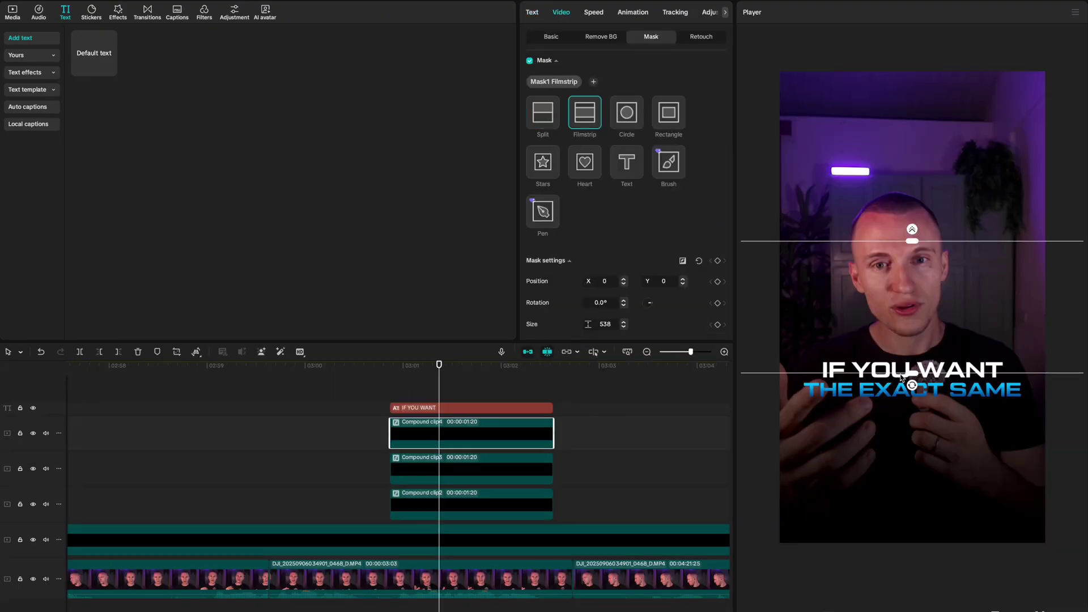
pyautogui.moveTo(906, 236); pyautogui.dragTo(889, 418)
pyautogui.scroll(5, 889, 417)
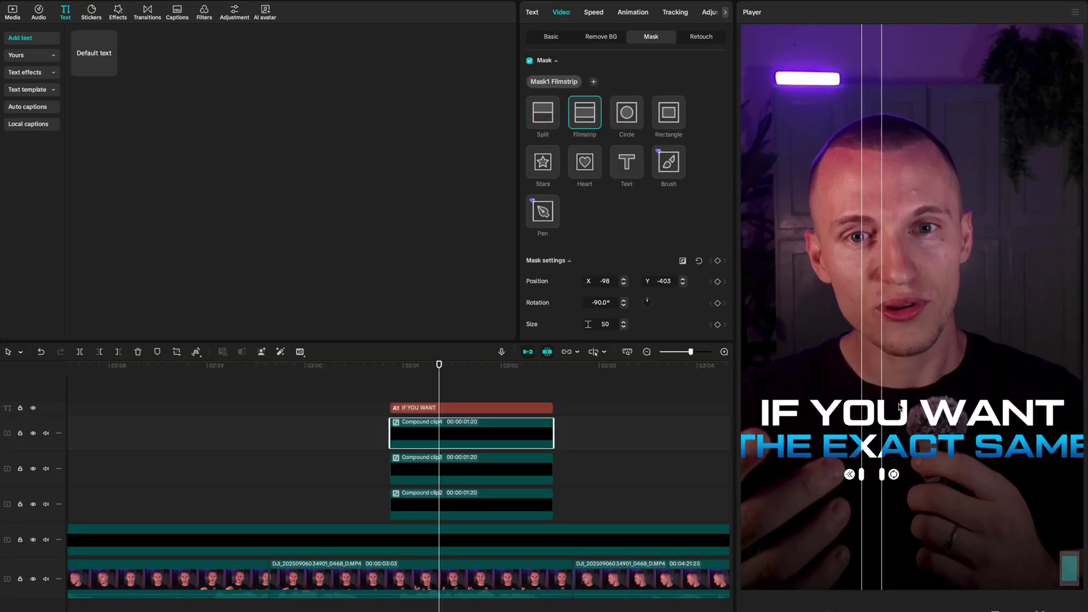
pyautogui.scroll(-1, 889, 431)
pyautogui.moveTo(895, 464); pyautogui.dragTo(786, 458)
pyautogui.scroll(-1, 851, 470)
# Keyframe the Filmstrip mask's position from X -462, Y -405 at the clip start to X 423, Y -171 past the words, and preview the sweep
pyautogui.moveTo(436, 377); pyautogui.dragTo(393, 375)
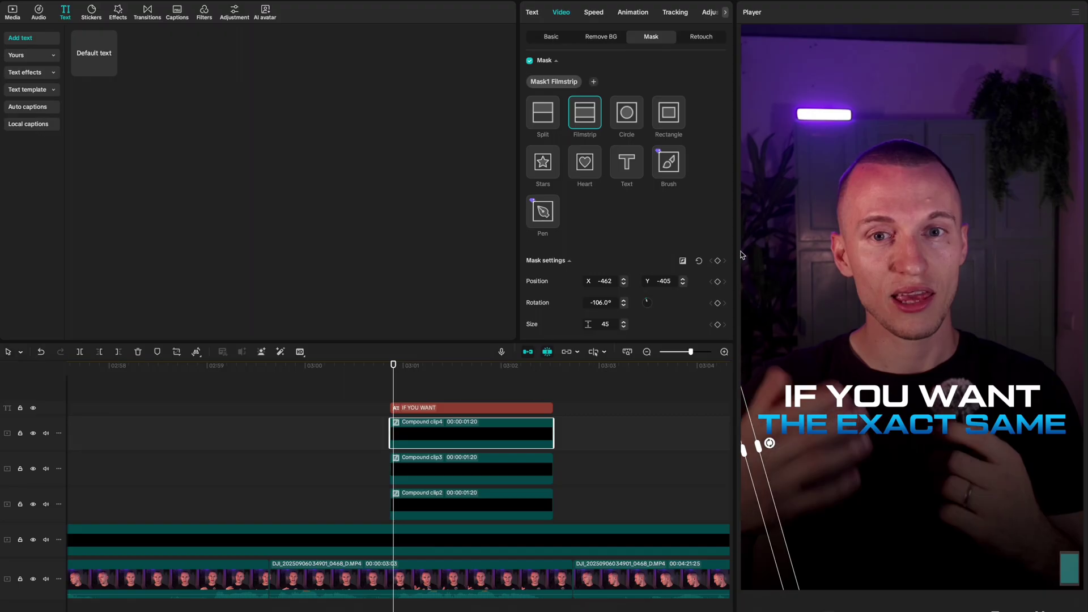
pyautogui.click(504, 427)
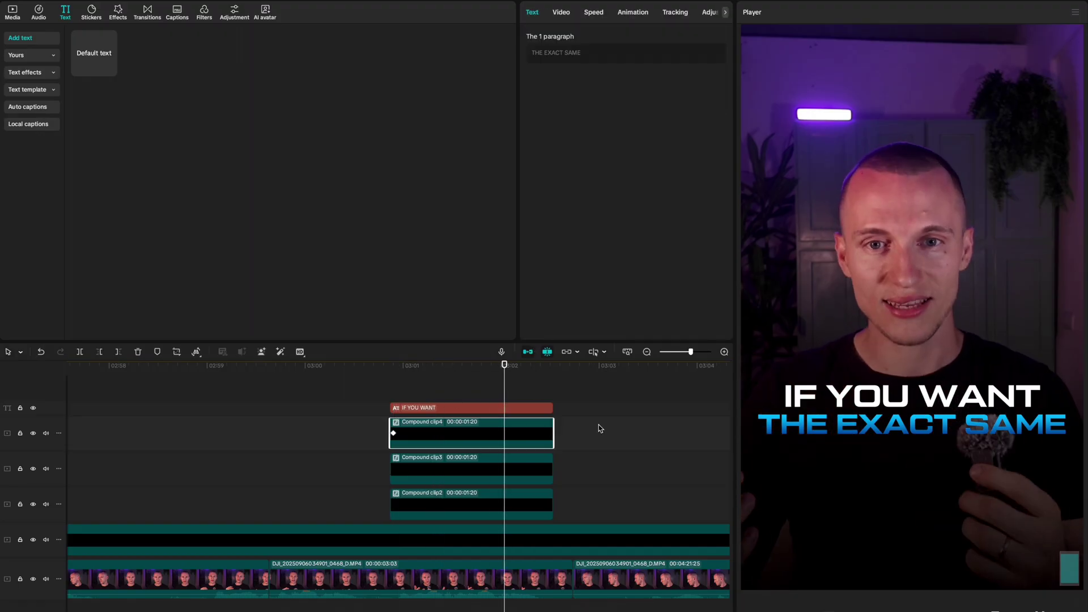
pyautogui.click(561, 12)
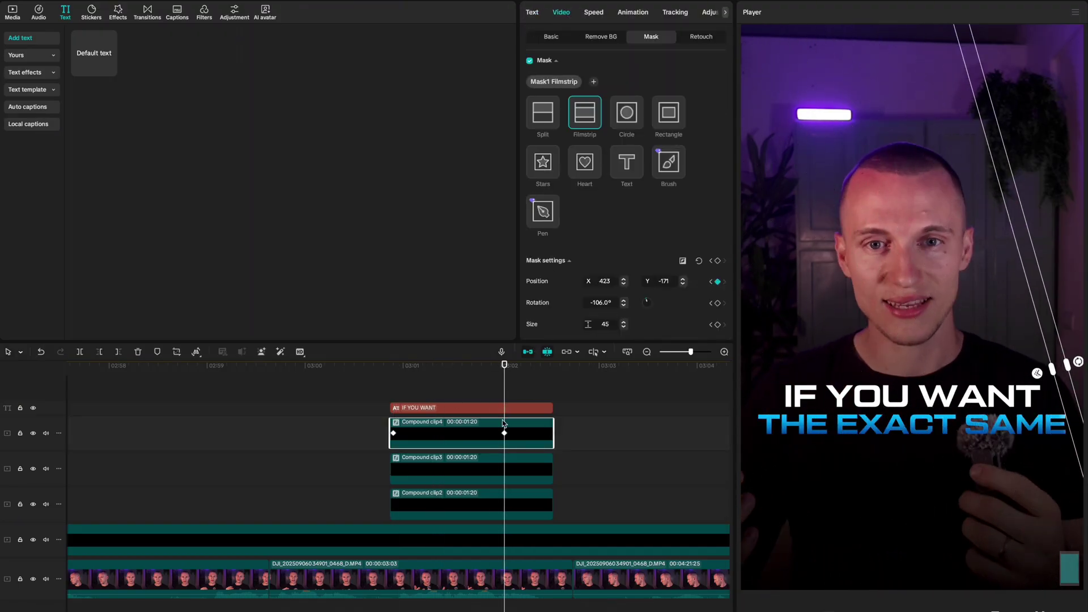
pyautogui.click(399, 384)
pyautogui.press('space')
pyautogui.press('space')
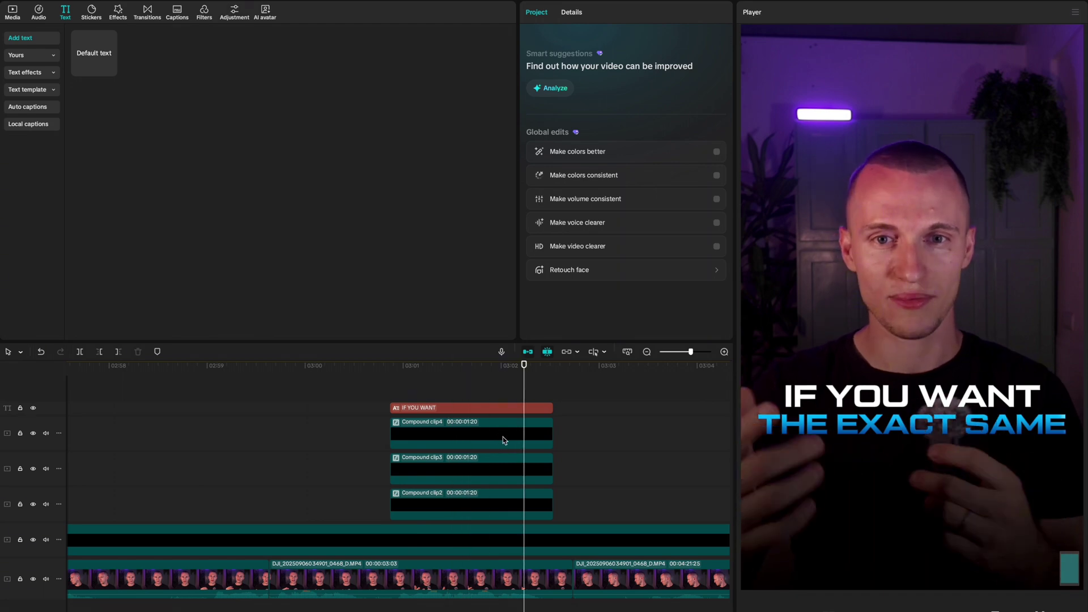
# Show the white compound clip's keyframe curves and apply an easing preset to the mask's horizontal position
pyautogui.rightClick(507, 440)
pyautogui.click(570, 586)
pyautogui.click(505, 392)
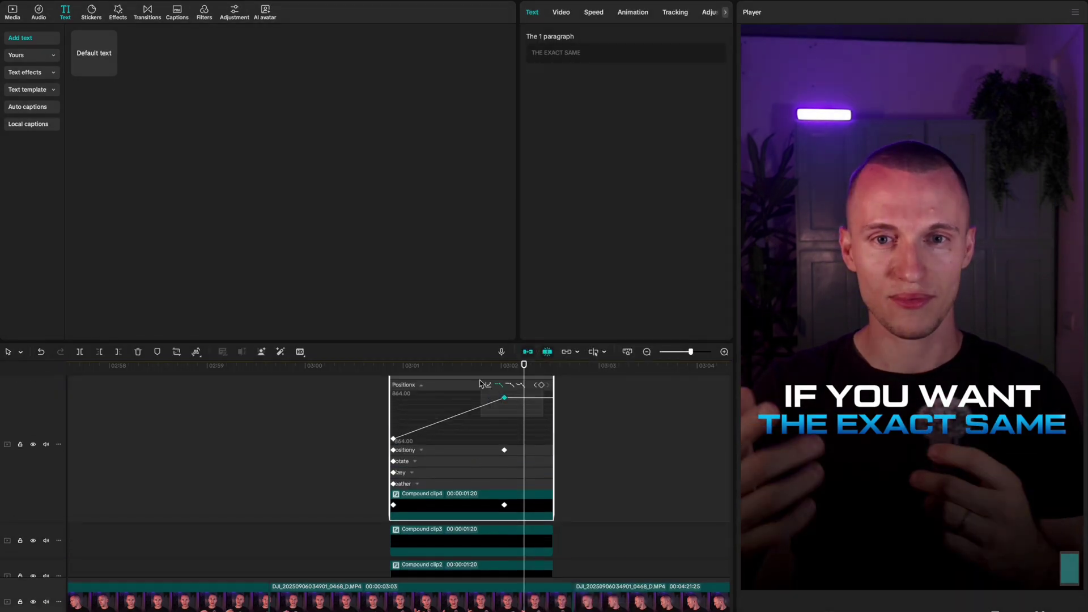
pyautogui.click(513, 386)
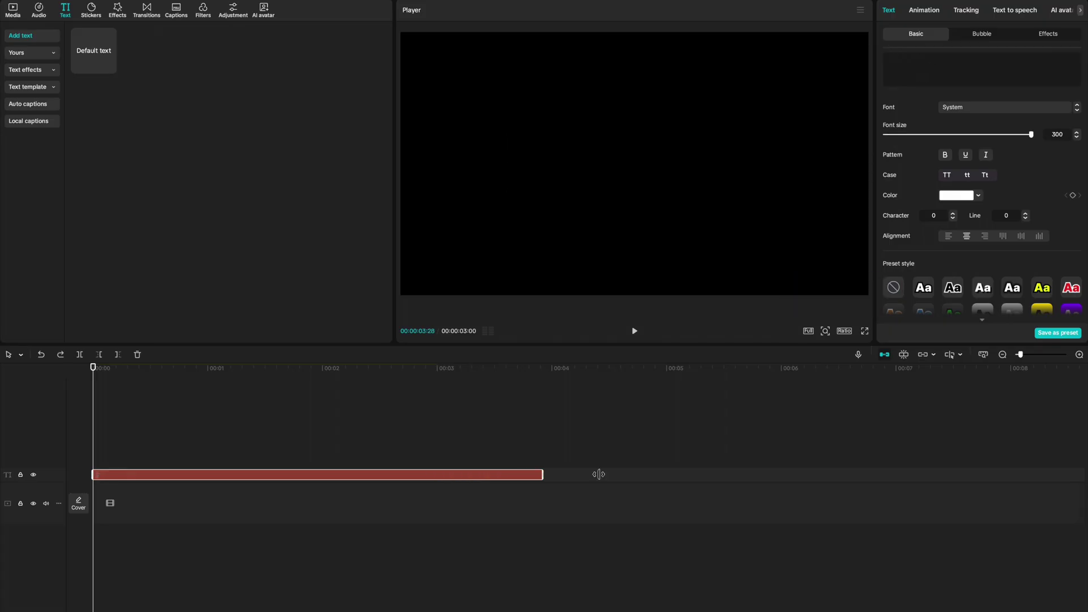
# Lengthen the blank text background to about 10 seconds and give the dark blue compound clip an inverted, heavily feathered Circle mask, widened sideways
pyautogui.moveTo(595, 474); pyautogui.dragTo(692, 442)
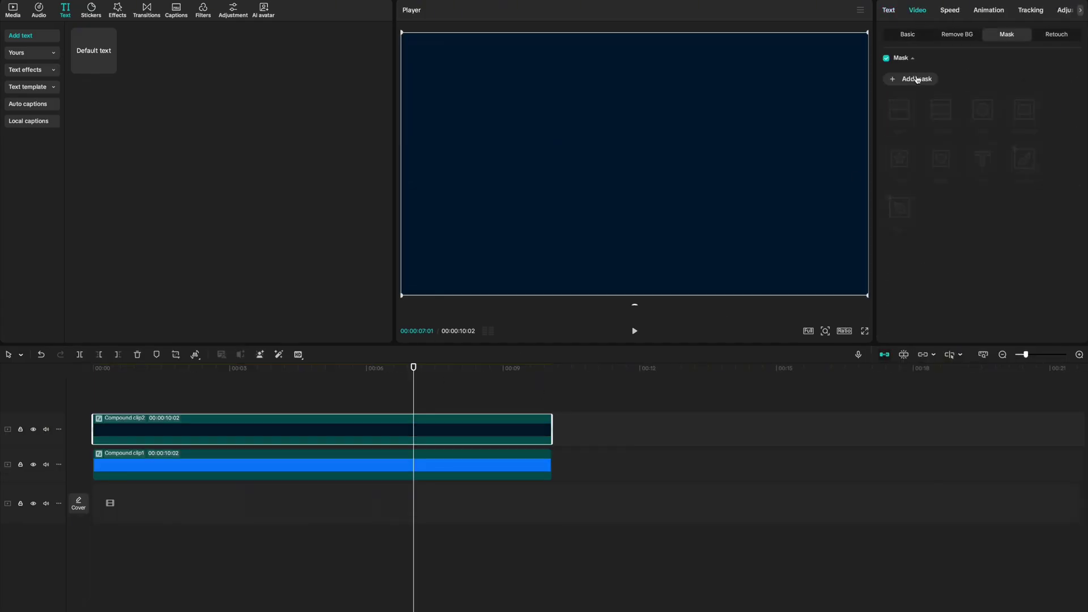
pyautogui.click(917, 79)
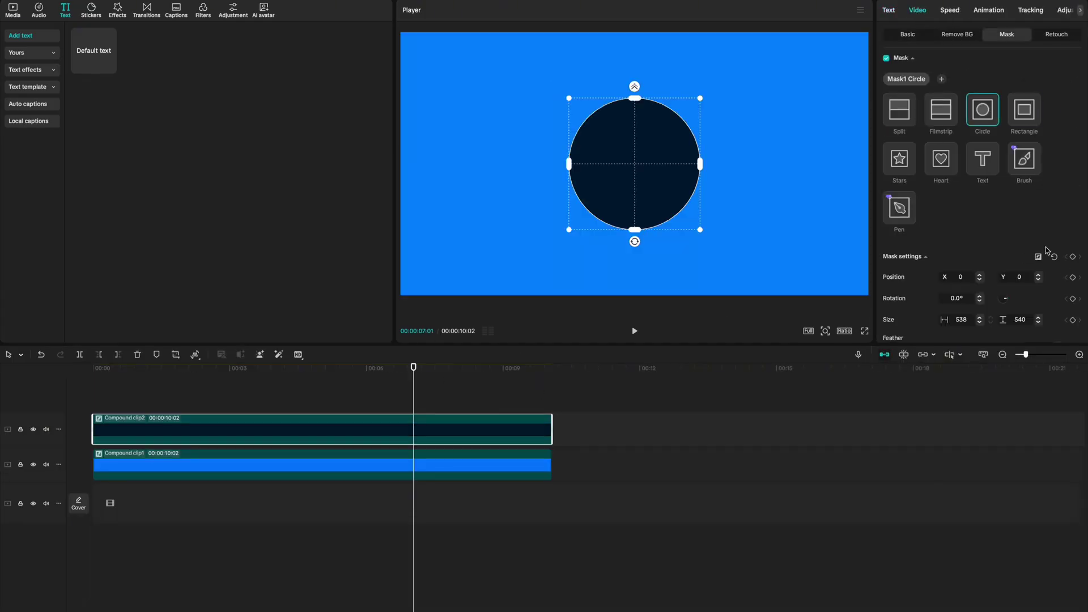
pyautogui.moveTo(634, 86); pyautogui.dragTo(636, 74)
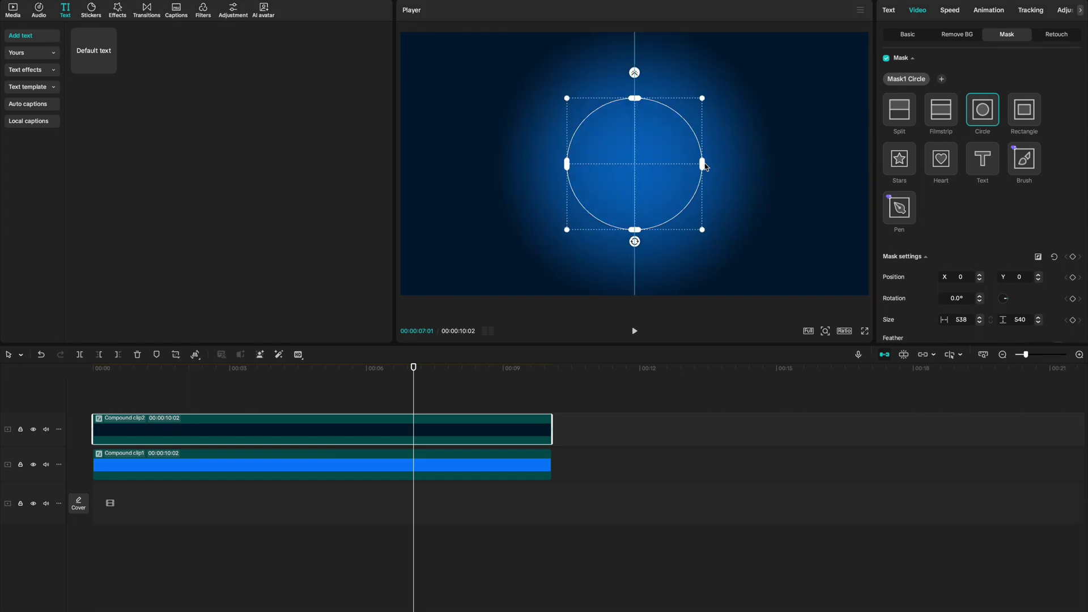
pyautogui.moveTo(704, 166); pyautogui.dragTo(763, 164)
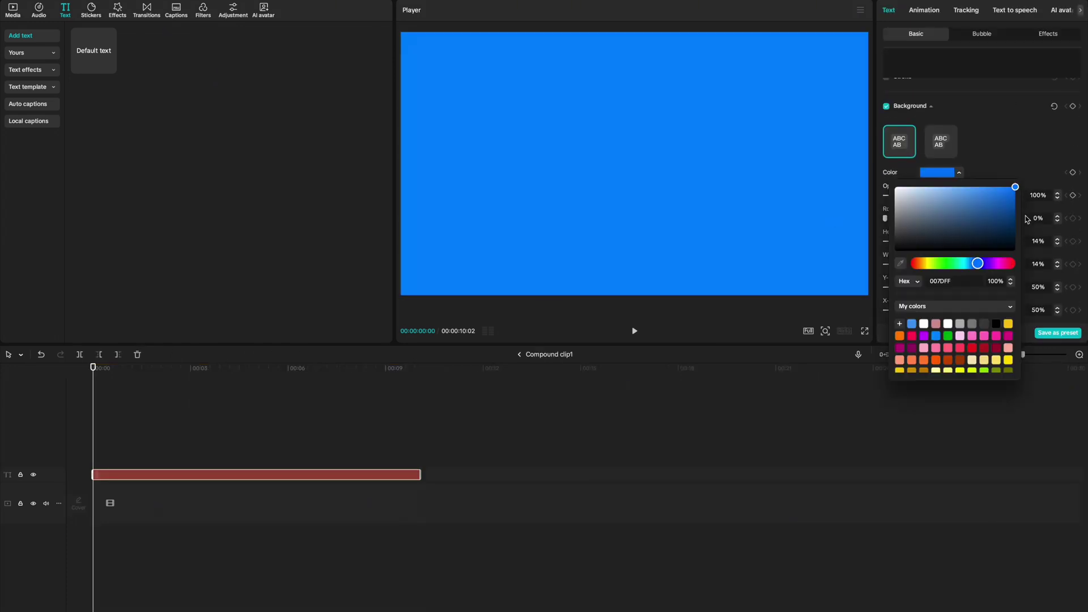
# Recolor the bright blue compound clip's background to a dark blue and combine both background clips into one compound clip
pyautogui.moveTo(1015, 187); pyautogui.dragTo(1052, 232)
pyautogui.click(522, 355)
pyautogui.click(430, 429)
pyautogui.click(248, 397)
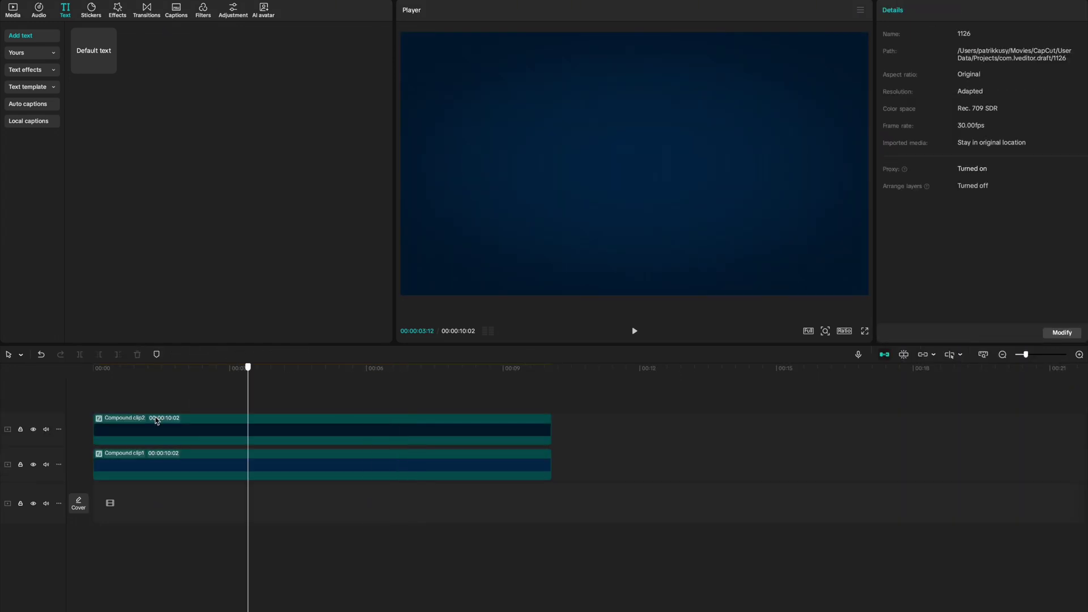
pyautogui.moveTo(589, 416); pyautogui.dragTo(428, 503)
pyautogui.hotkey('alt', 'g')
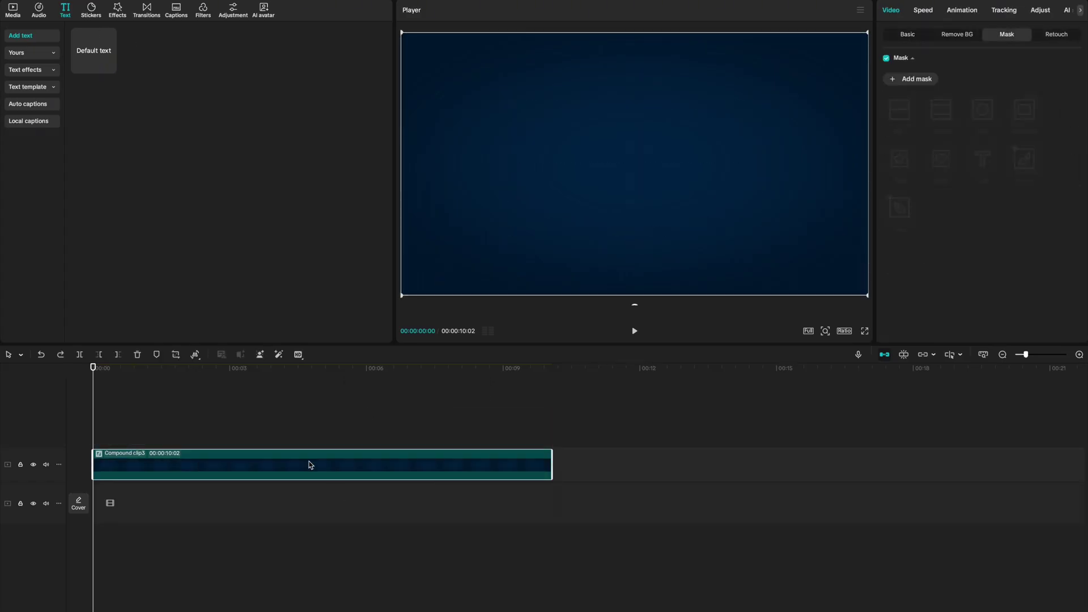
# Add a blank text layer spanning the background clip, set its font size to 300 and give it a deep navy background color
pyautogui.click(250, 367)
pyautogui.moveTo(109, 69); pyautogui.dragTo(485, 476)
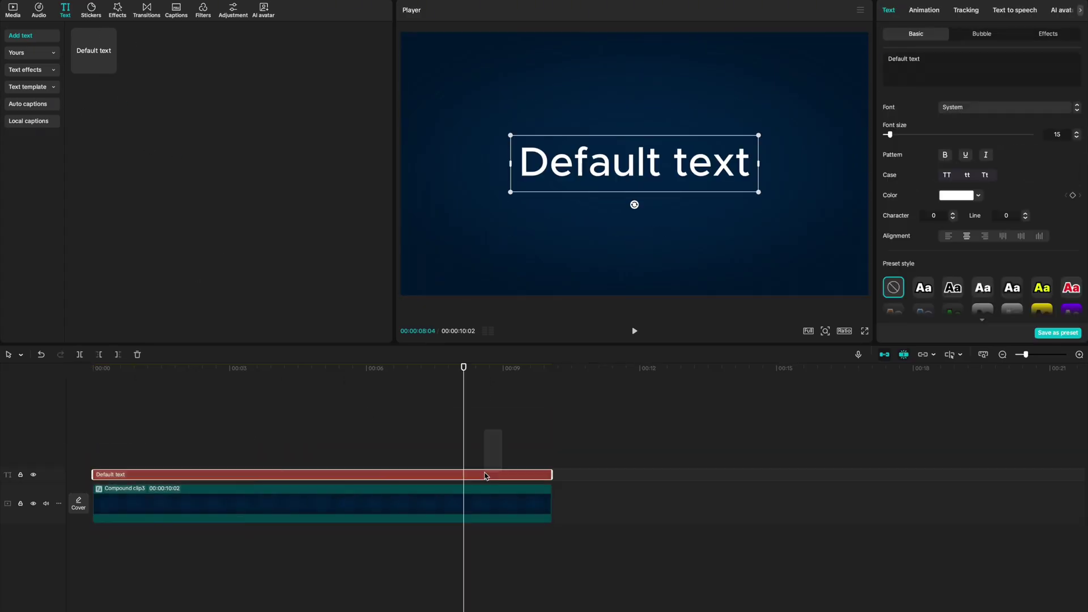
pyautogui.tripleClick(962, 77)
pyautogui.moveTo(890, 134); pyautogui.dragTo(1034, 134)
pyautogui.scroll(-10, 953, 220)
pyautogui.click(886, 141)
pyautogui.click(937, 207)
pyautogui.click(982, 299)
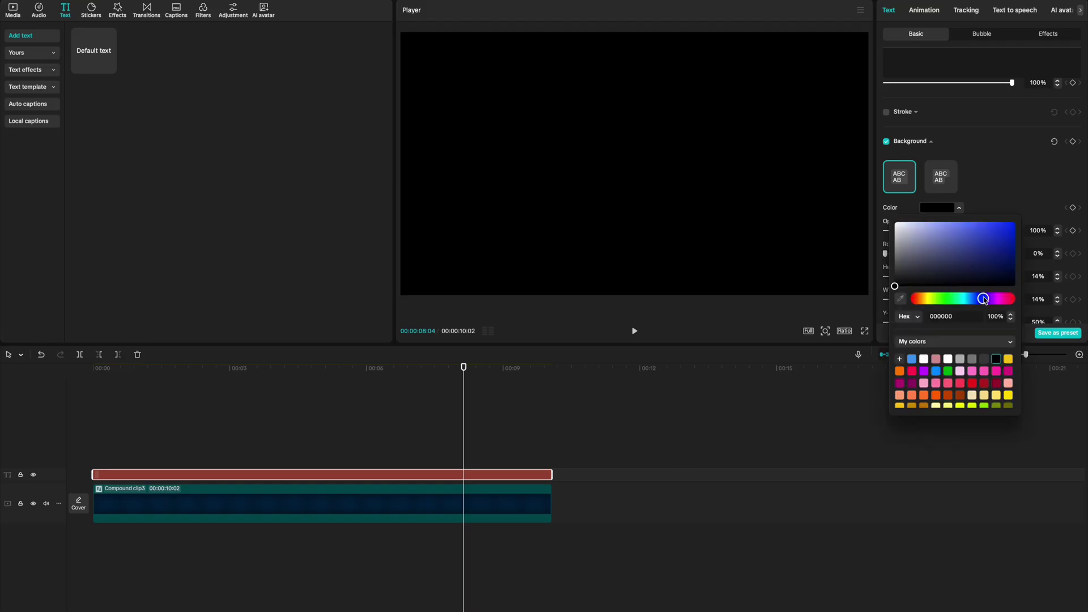
pyautogui.moveTo(1000, 243); pyautogui.dragTo(1014, 264)
# Turn the navy text layer into a compound clip and apply a centered Rectangle mask with corners rounded to about 27
pyautogui.click(512, 476)
pyautogui.rightClick(517, 475)
pyautogui.click(567, 508)
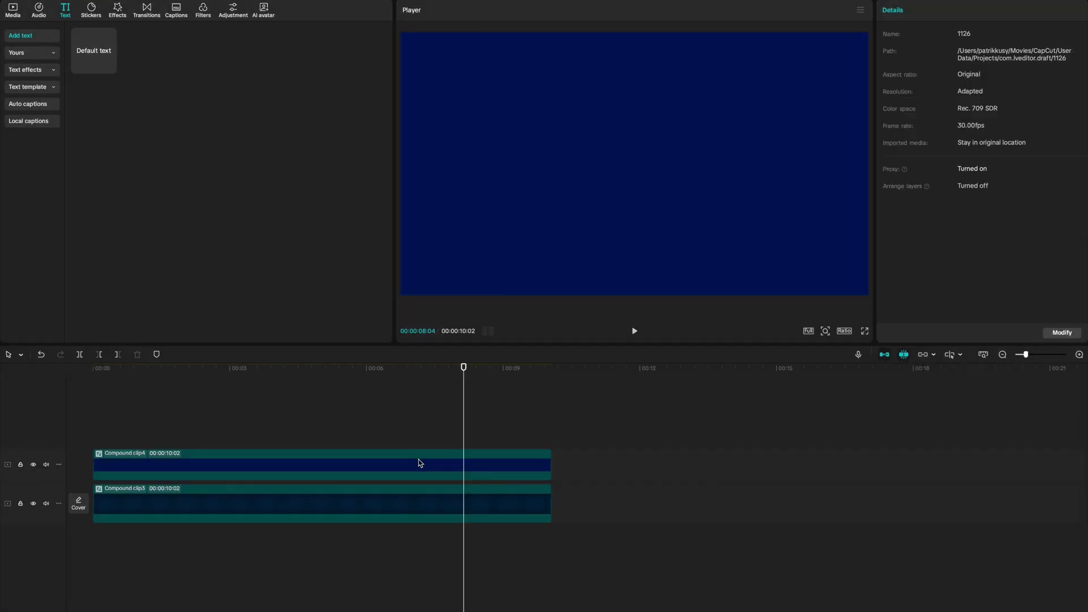
pyautogui.click(418, 459)
pyautogui.click(919, 14)
pyautogui.click(904, 80)
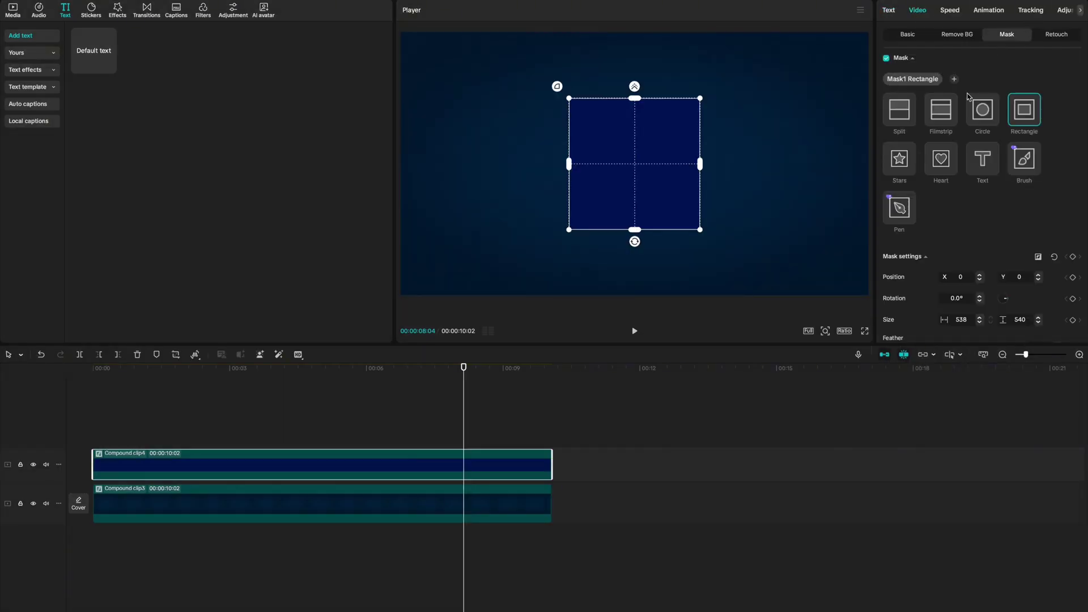
pyautogui.moveTo(693, 108); pyautogui.dragTo(701, 101)
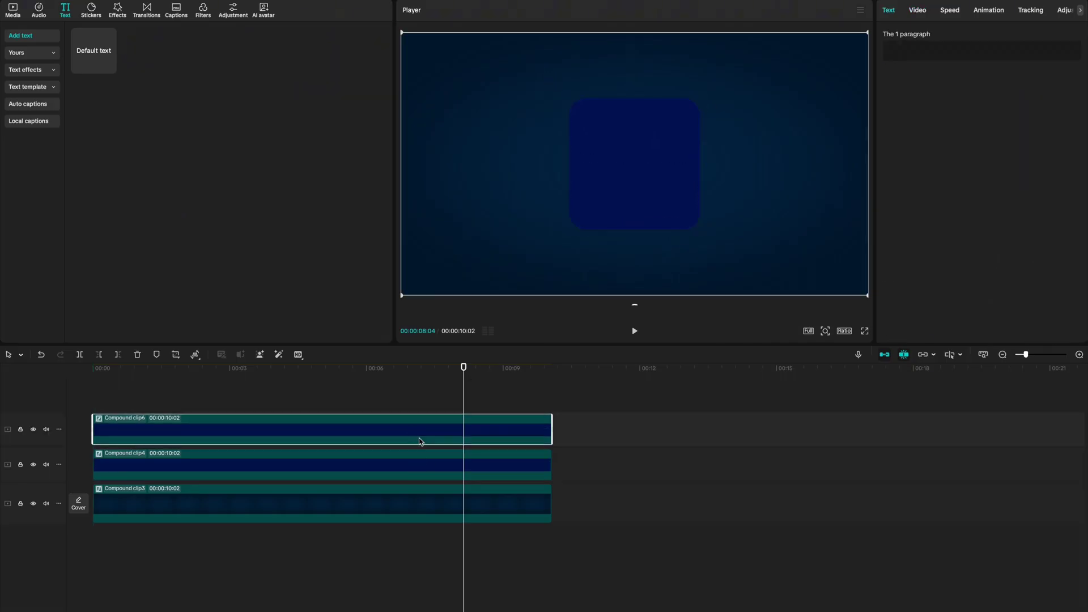
# Darken the copied navy square, nest it in a new compound clip and add a Circle mask offset toward the square's upper right
pyautogui.doubleClick(418, 440)
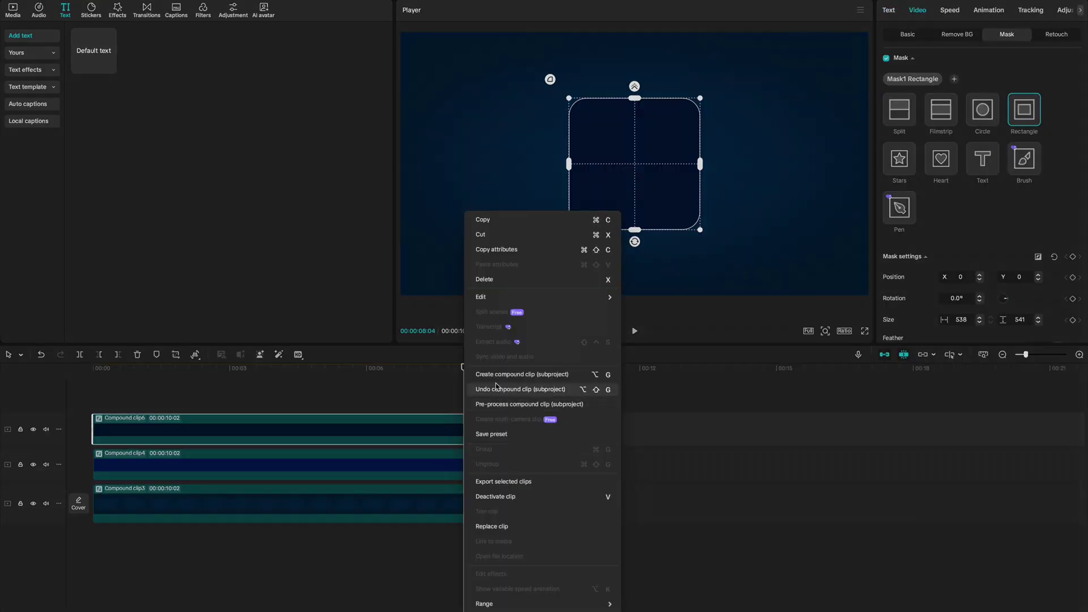
pyautogui.click(498, 375)
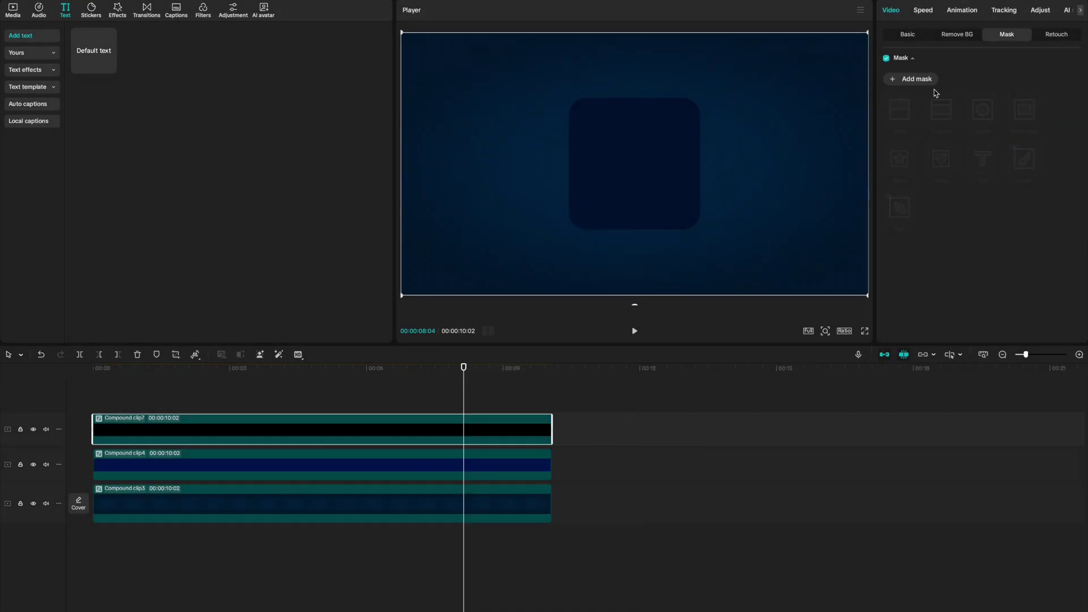
pyautogui.click(895, 80)
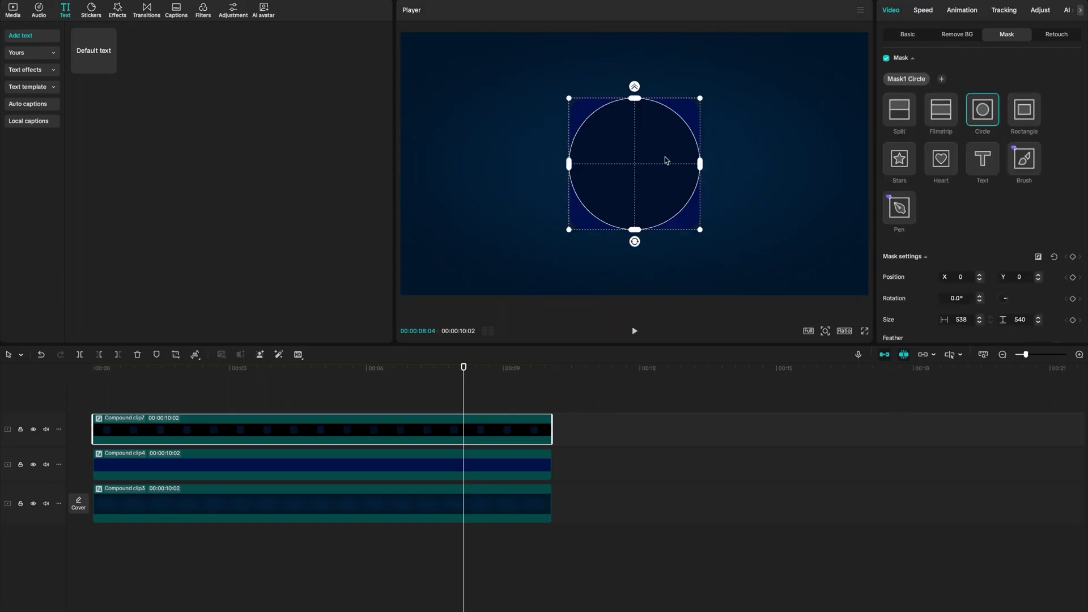
pyautogui.moveTo(665, 161); pyautogui.dragTo(691, 132)
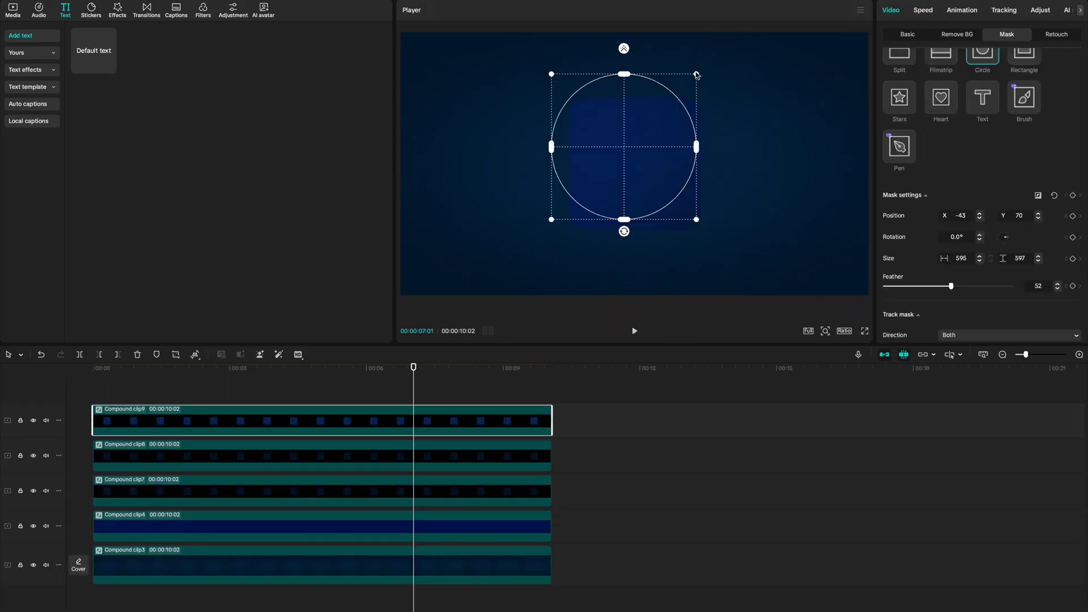
# Adjust the feathered Circle mask on the lighter blue square, and recolor another copy of the navy square bright blue
pyautogui.moveTo(573, 50); pyautogui.dragTo(574, 34)
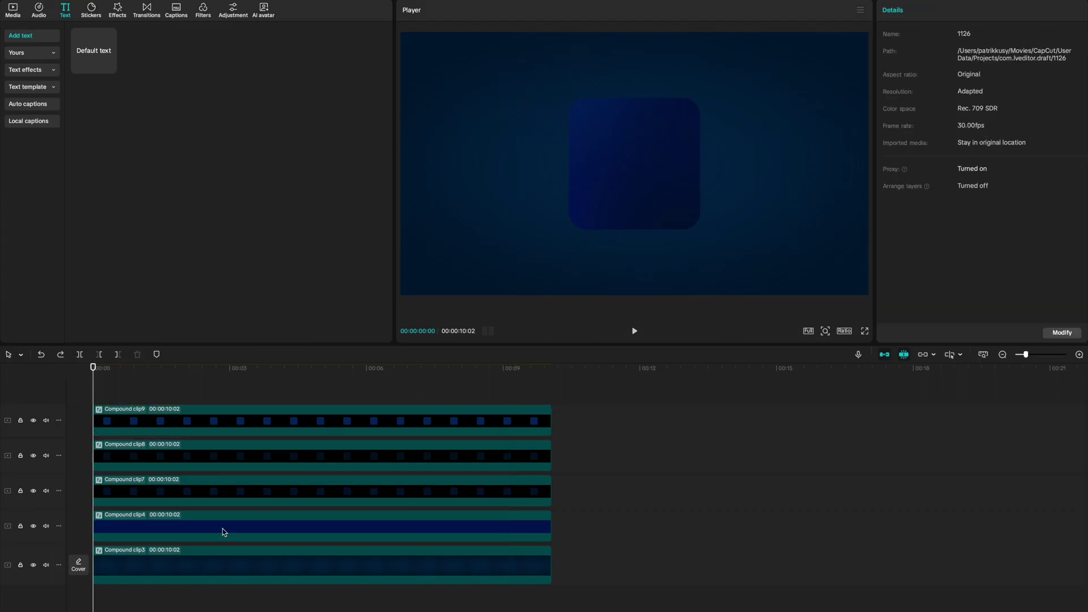
pyautogui.doubleClick(537, 419)
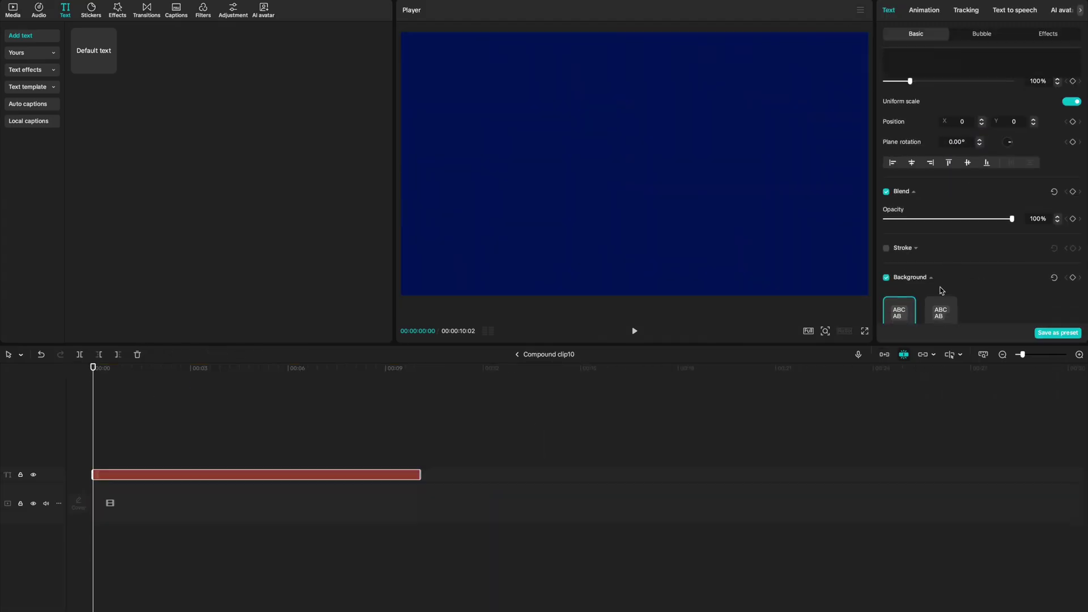
pyautogui.click(939, 250)
pyautogui.click(963, 295)
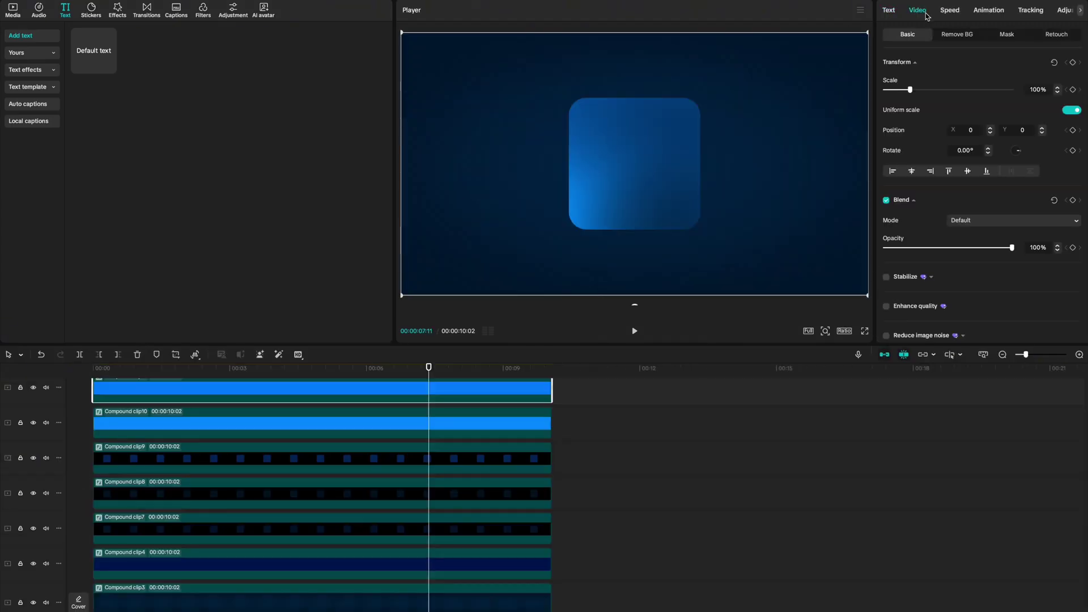
# Send the topmost bright blue copy behind the square and enlarge its Rectangle mask to 555 by 558 so it forms a thin outline
pyautogui.scroll(-10, 949, 286)
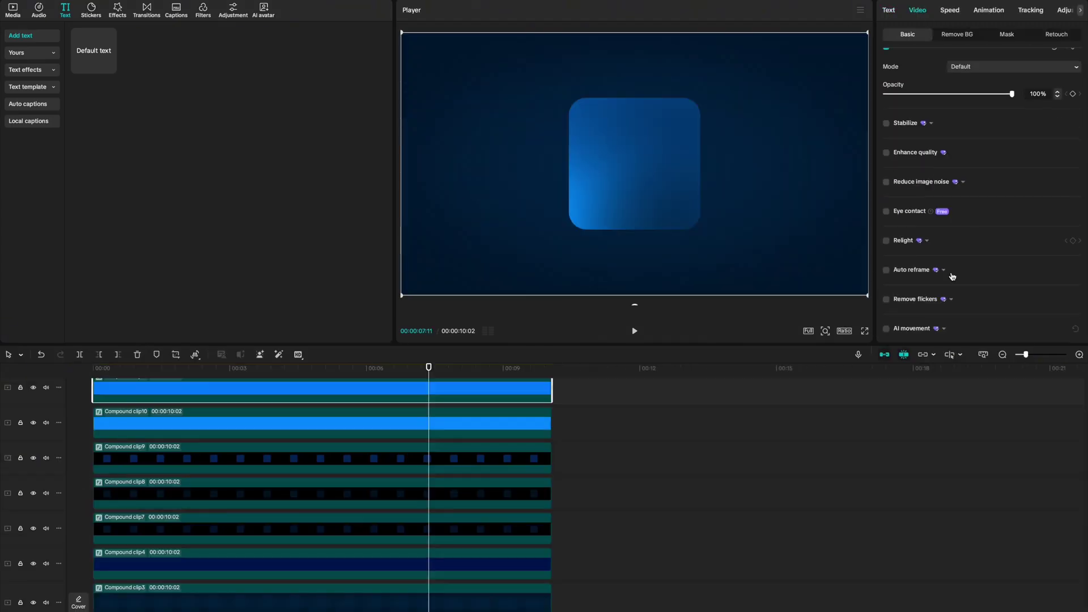
pyautogui.click(901, 264)
pyautogui.click(1007, 35)
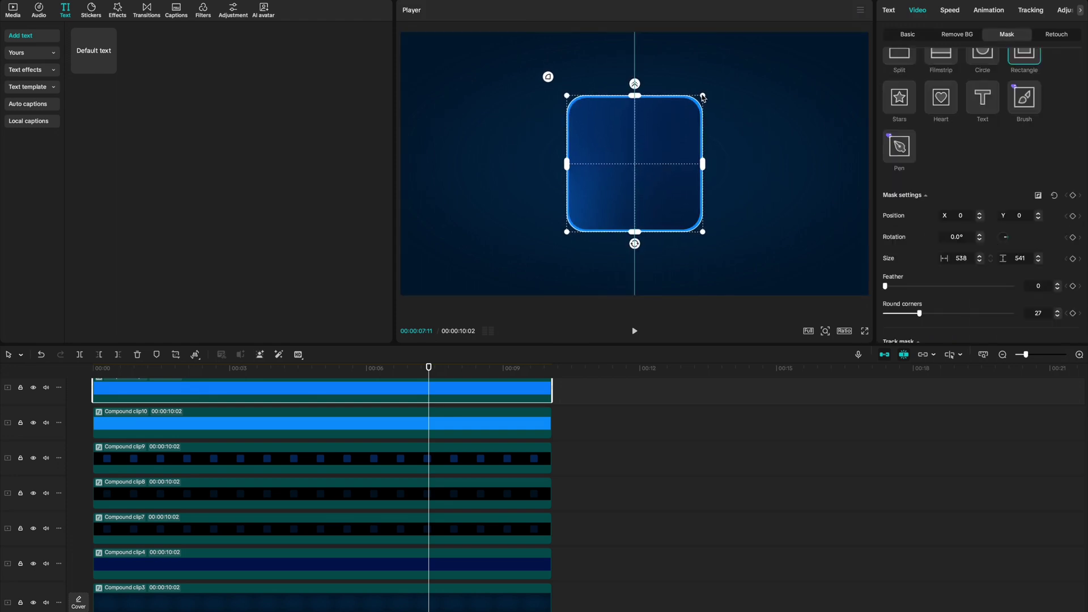
pyautogui.click(567, 391)
pyautogui.scroll(2, 513, 397)
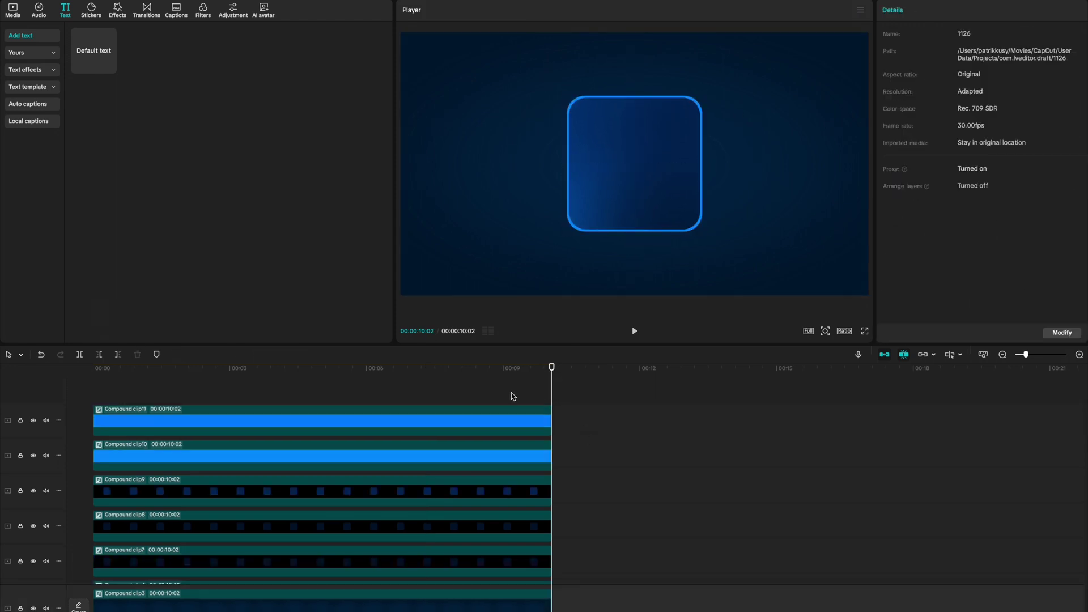
# Nest the bright blue outline clip in its own compound clip and send that clip behind the square's layers
pyautogui.click(460, 410)
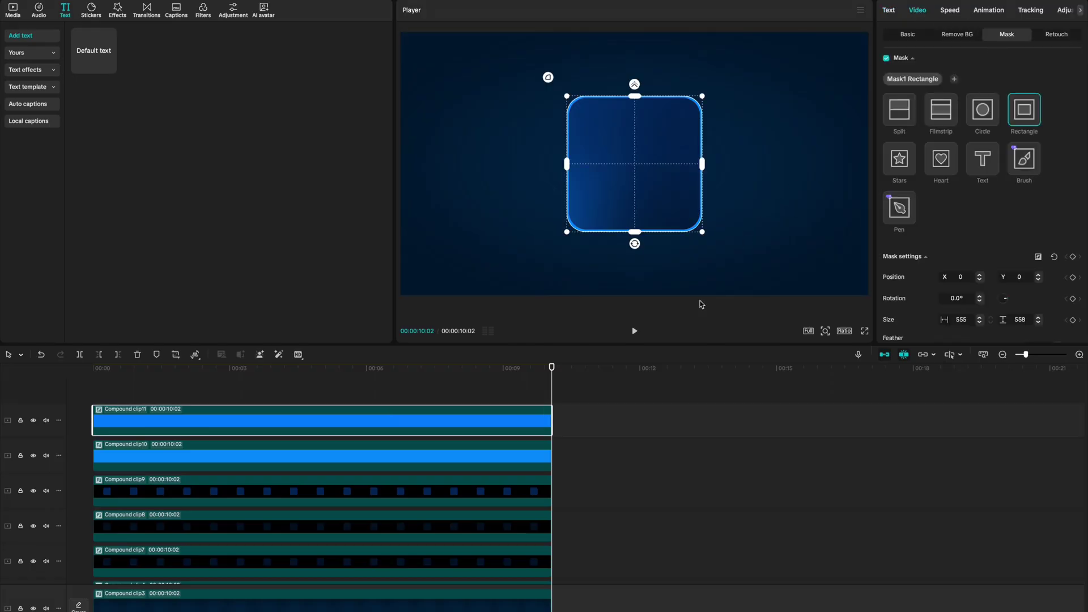
pyautogui.hotkey('alt', 'g')
pyautogui.click(483, 386)
pyautogui.click(486, 413)
pyautogui.click(925, 31)
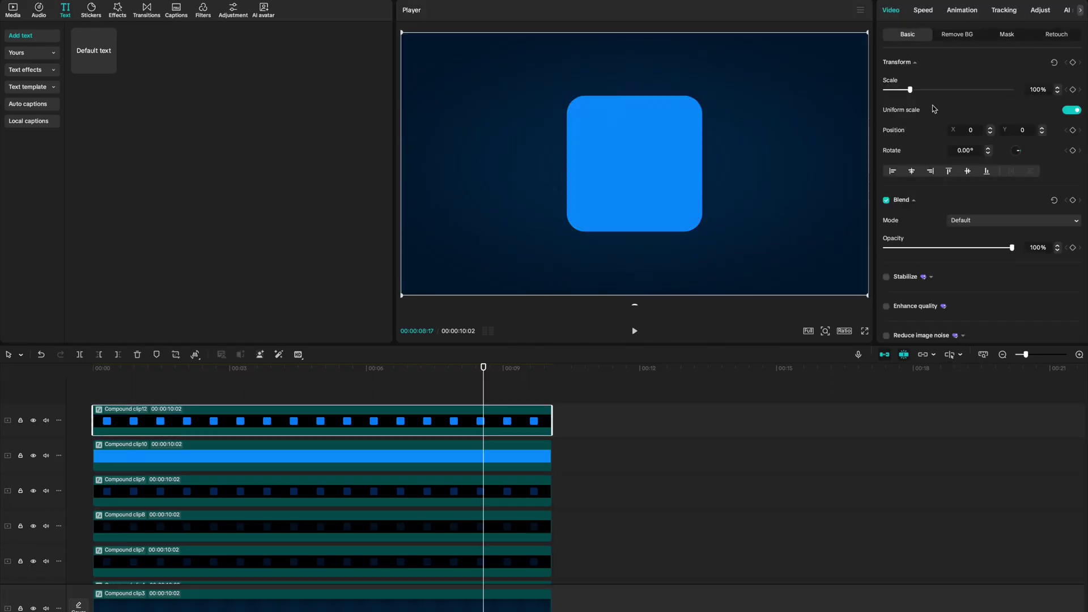
pyautogui.scroll(-5, 934, 109)
# Apply a Split mask with 50 feather to the outline compound clip, keyframe the mask's rotation and preview it from the beginning
pyautogui.click(1006, 35)
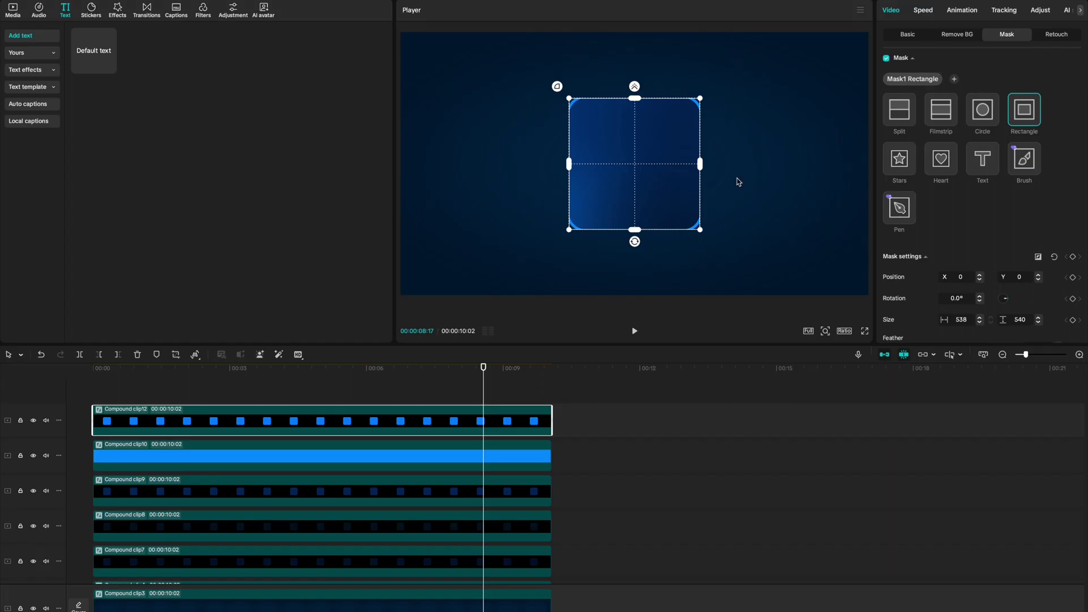
pyautogui.click(901, 111)
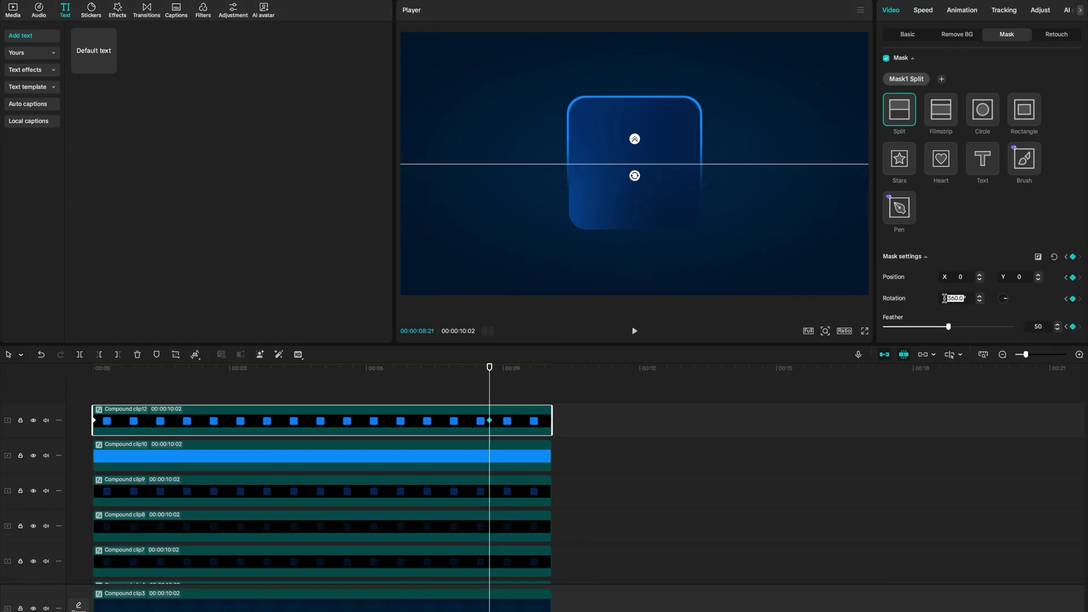
pyautogui.moveTo(516, 395); pyautogui.dragTo(12, 460)
pyautogui.moveTo(531, 368); pyautogui.dragTo(98, 397)
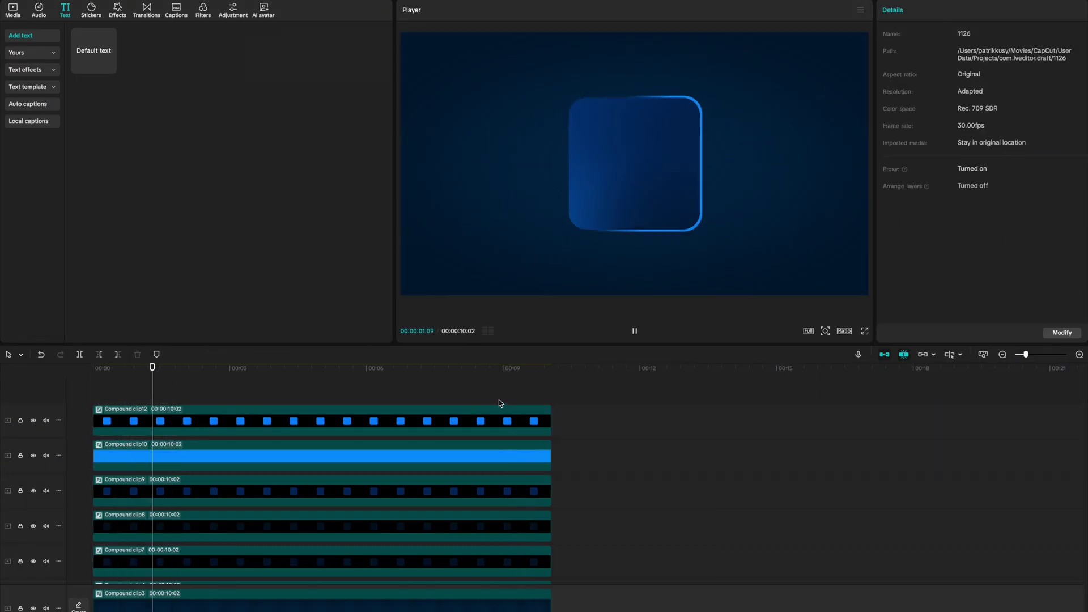
# Search the video effects for "edge" and apply an edge glow effect to the rotating outline's compound clip
pyautogui.click(112, 35)
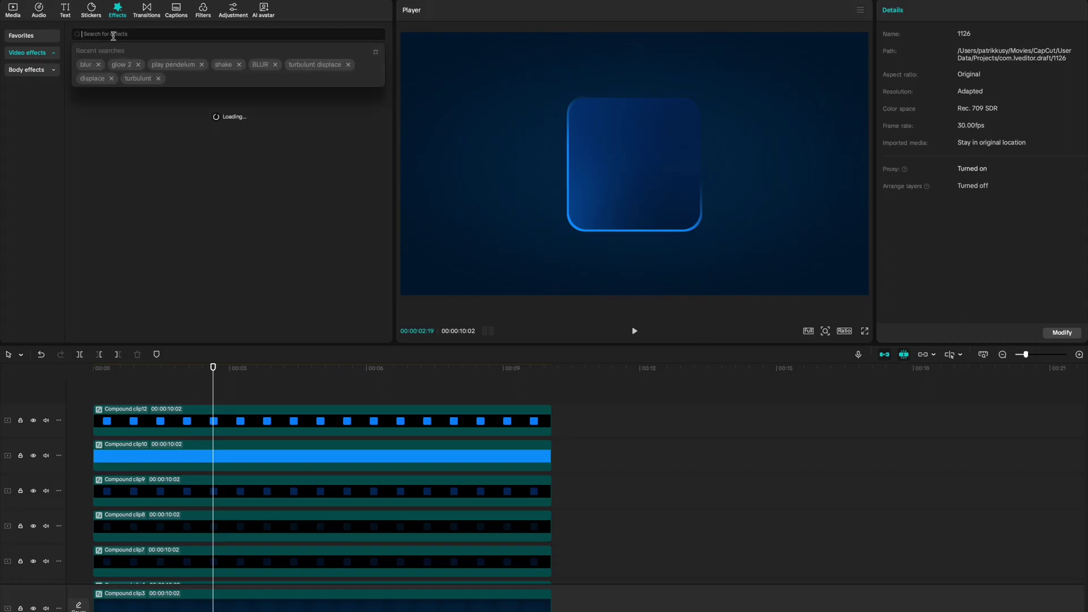
pyautogui.write('edge')
pyautogui.click(90, 33)
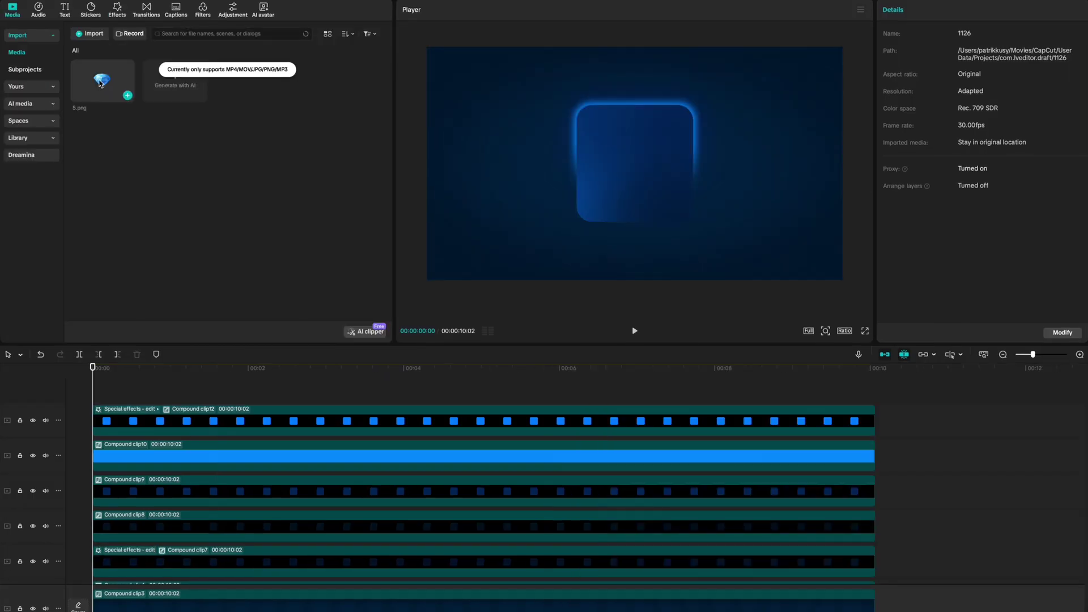
# Place the diamond image 5.png on a new layer above the square and extend it to 00:00:10:02
pyautogui.moveTo(104, 86); pyautogui.dragTo(101, 388)
pyautogui.click(483, 422)
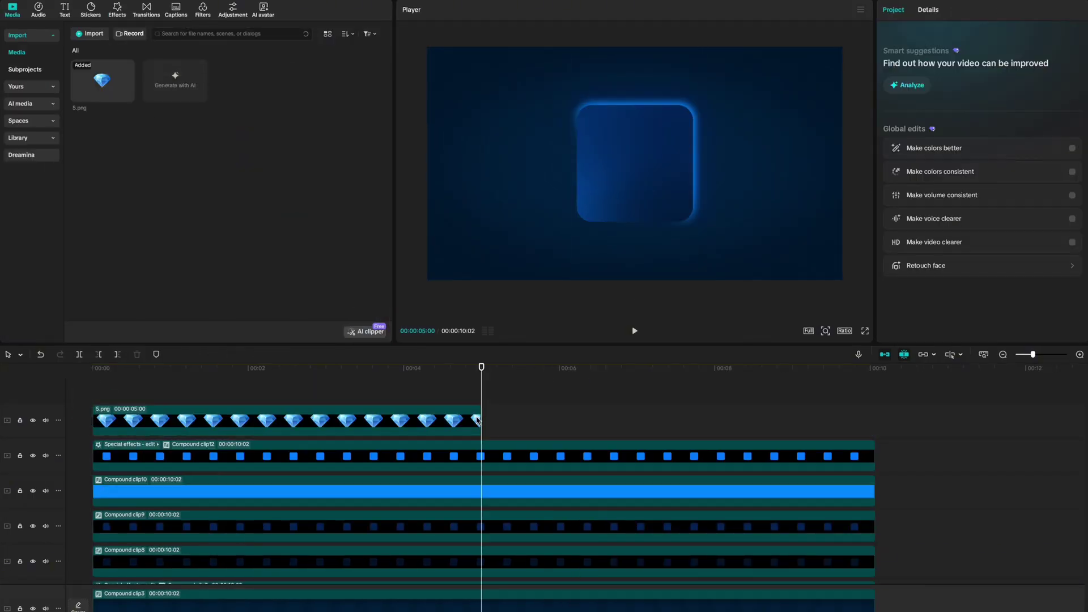
pyautogui.moveTo(482, 421); pyautogui.dragTo(876, 420)
# Apply the Play Pendulum effect to the diamond clip and scale the diamond down slightly inside the square
pyautogui.click(116, 19)
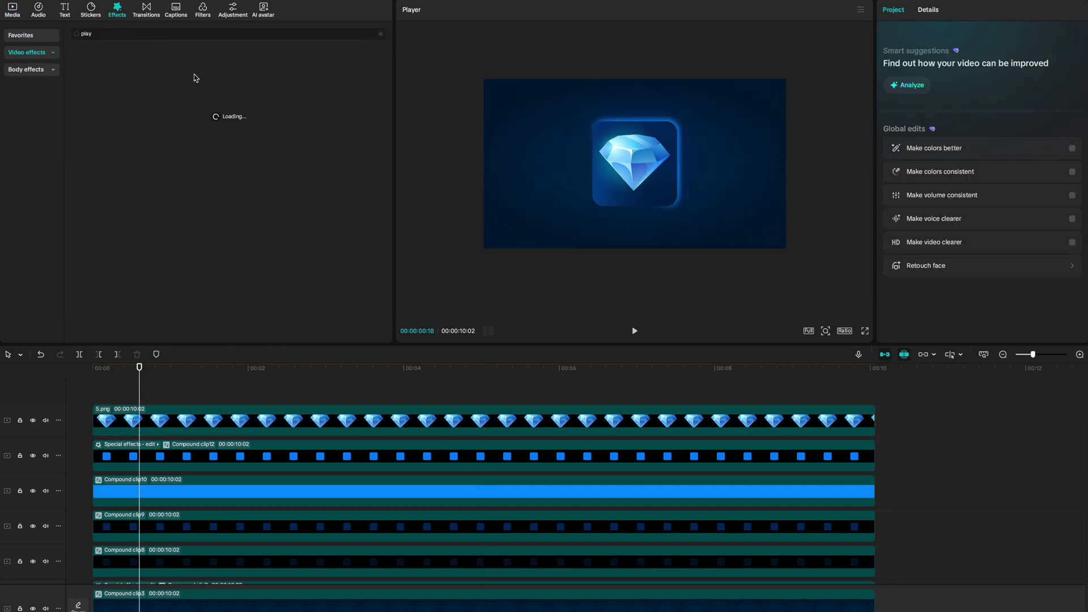
pyautogui.moveTo(98, 85); pyautogui.dragTo(279, 420)
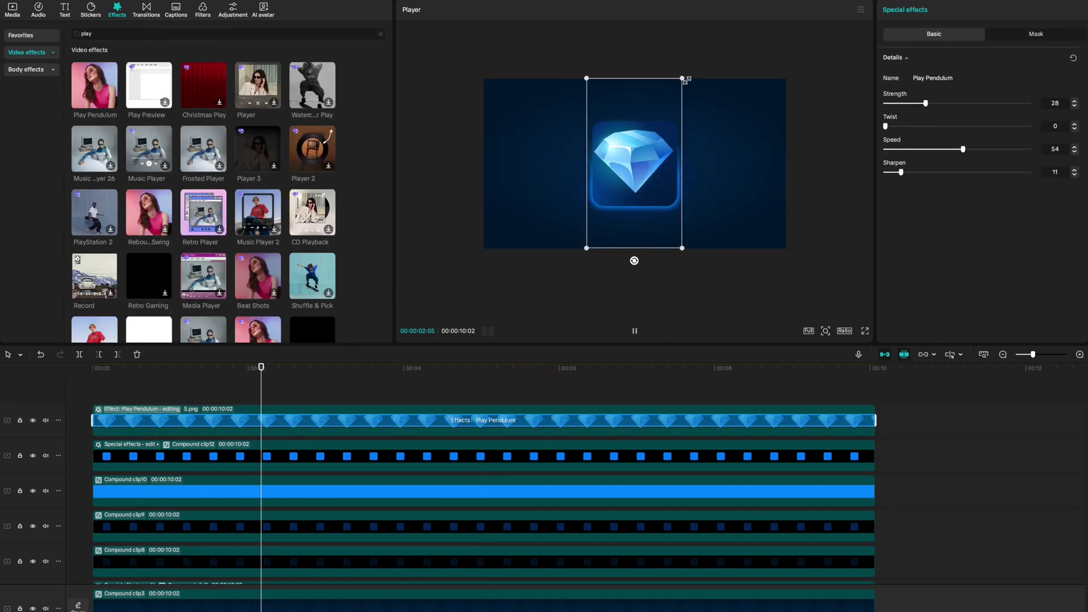
pyautogui.moveTo(686, 80); pyautogui.dragTo(677, 97)
pyautogui.press('space')
# Select the stacked square and diamond layers together and open their clip options
pyautogui.scroll(-4, 831, 437)
pyautogui.moveTo(525, 402); pyautogui.dragTo(412, 533)
pyautogui.rightClick(412, 534)
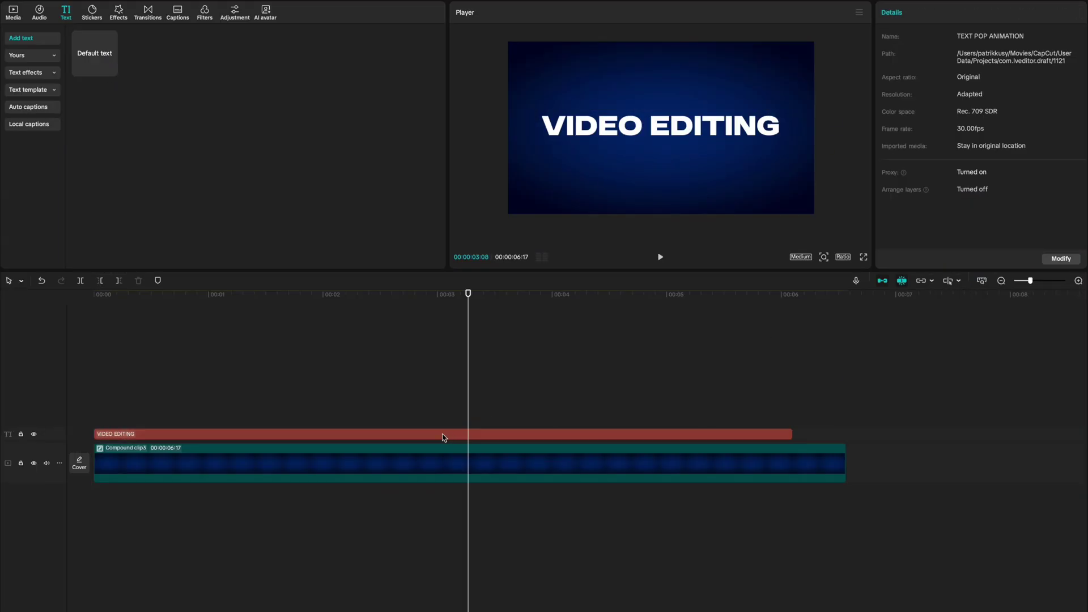
# Give the VIDEO EDITING text an entrance animation and nest the text in its own compound clip
pyautogui.click(444, 436)
pyautogui.scroll(-3, 978, 231)
pyautogui.click(292, 377)
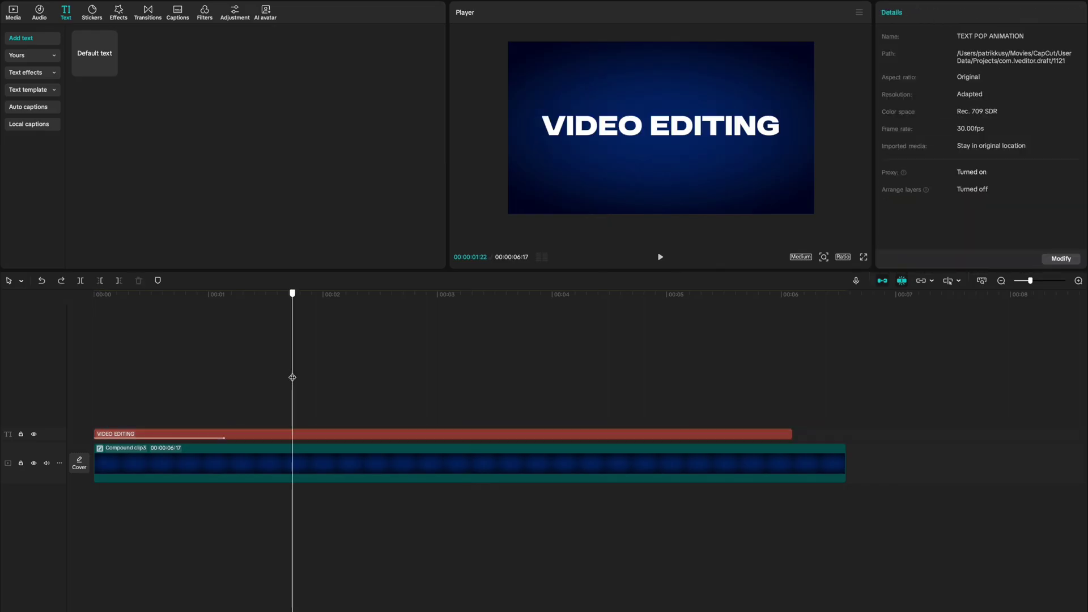
pyautogui.click(412, 504)
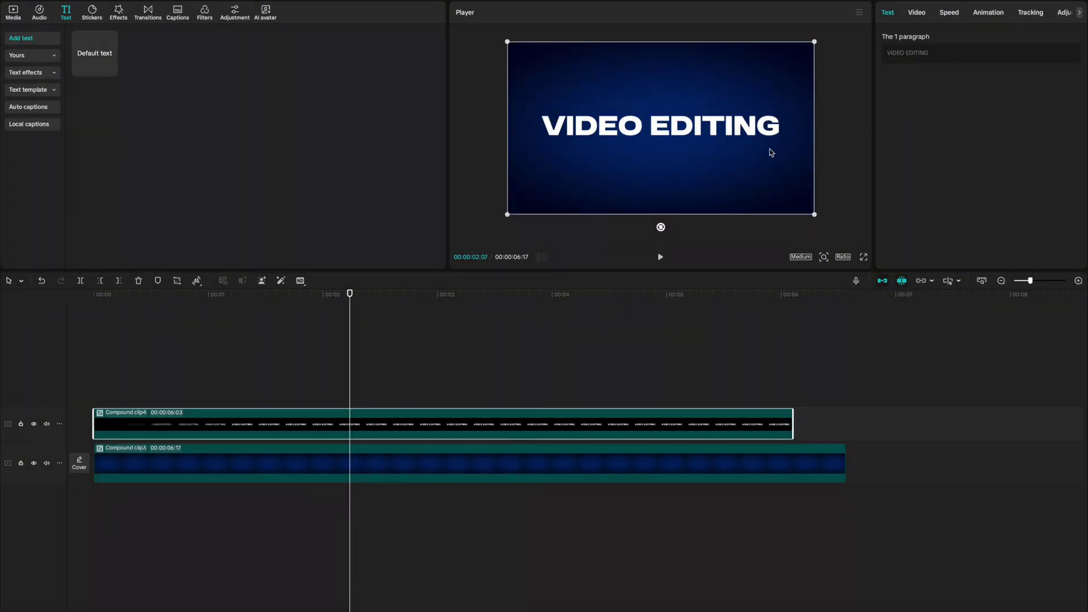
# Keyframe the text compound clip from Y -2160 at the start to the frame's centre at 00:00:02:07, and preview the rise
pyautogui.click(916, 12)
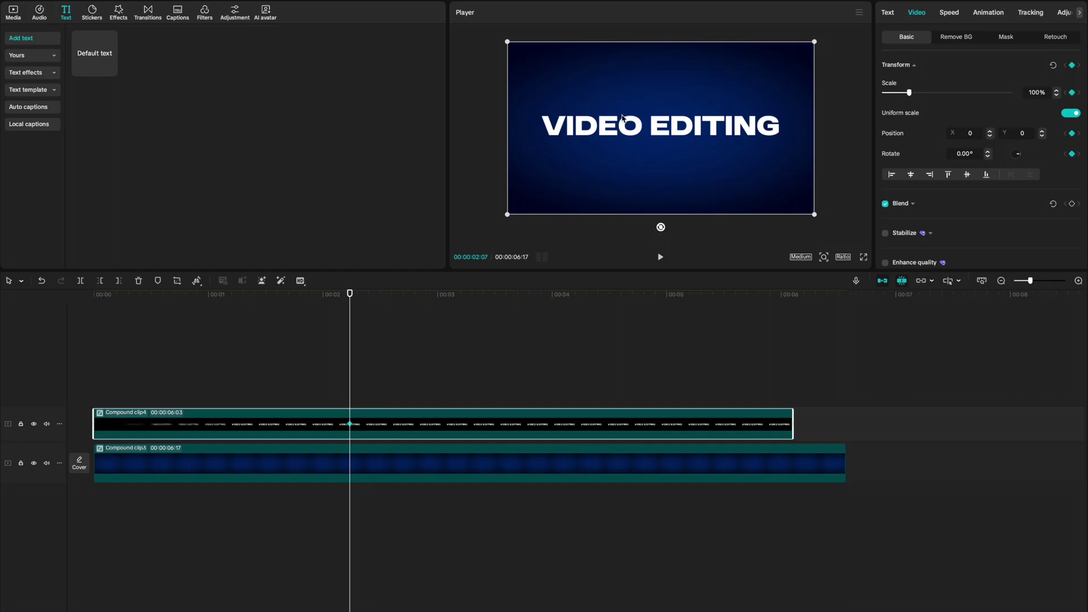
pyautogui.moveTo(621, 117); pyautogui.dragTo(623, 290)
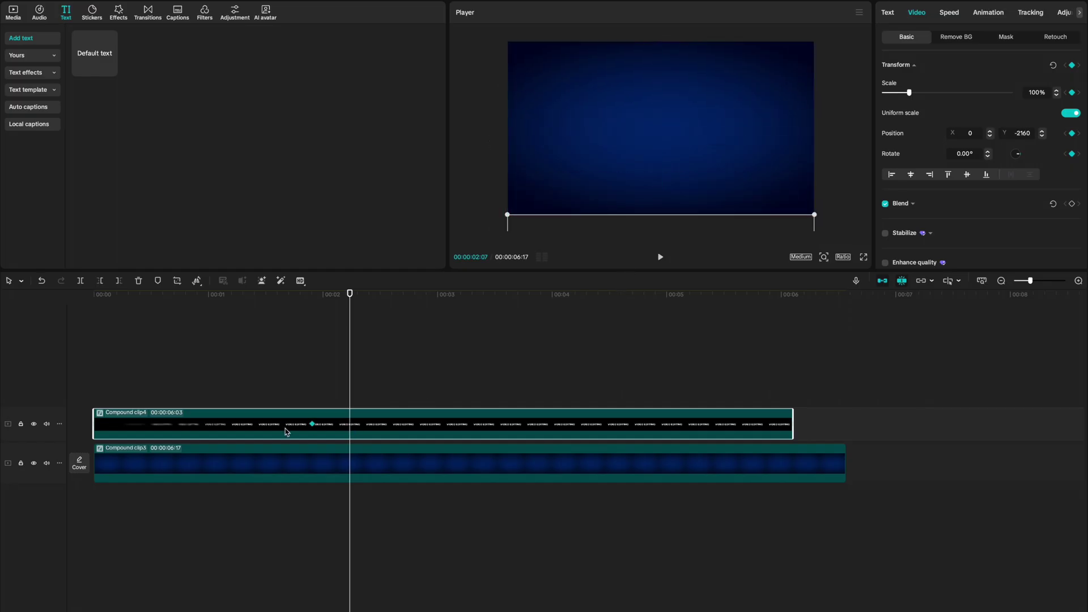
pyautogui.moveTo(694, 226); pyautogui.dragTo(691, 53)
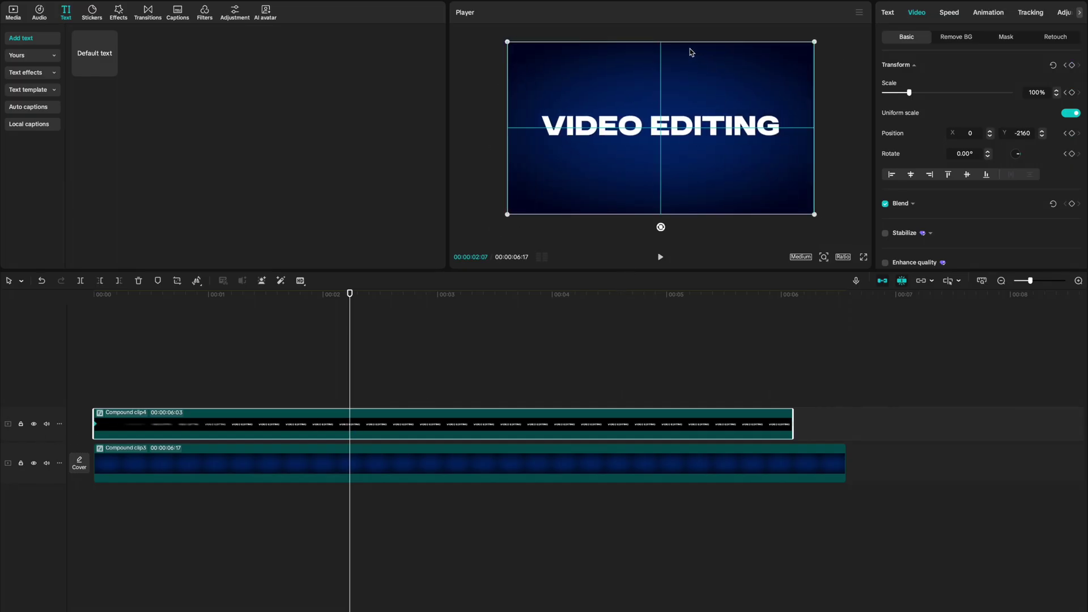
pyautogui.click(330, 392)
pyautogui.press('Home')
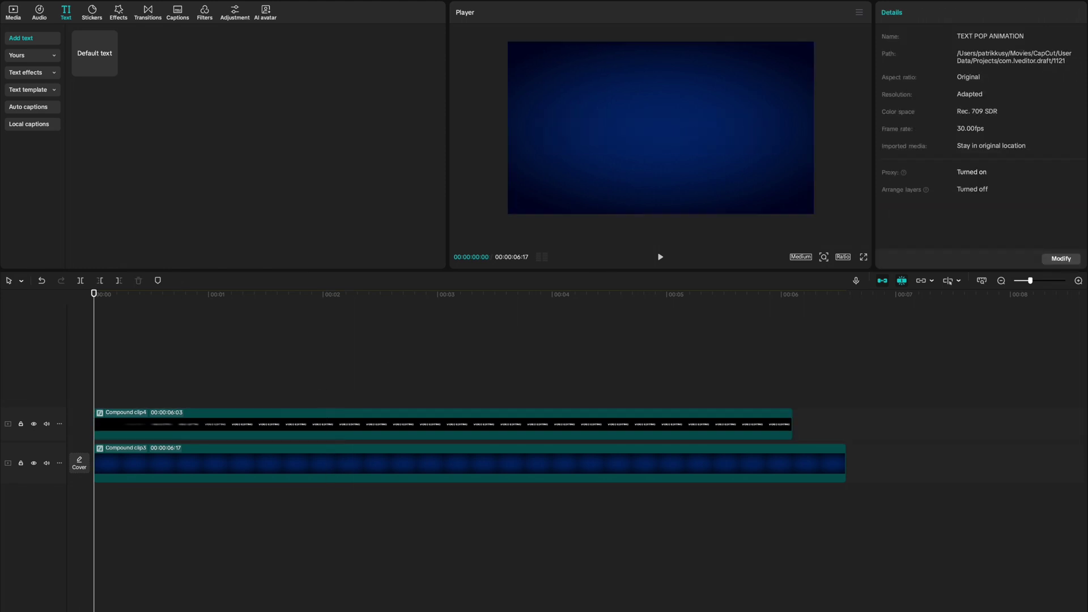
pyautogui.press('space')
pyautogui.press('space')
# Move the text clip's centred position keyframe to about 00:00:01:09 and ease its Y movement with a smooth S-shaped keyframe curve
pyautogui.click(359, 432)
pyautogui.moveTo(350, 425); pyautogui.dragTo(244, 428)
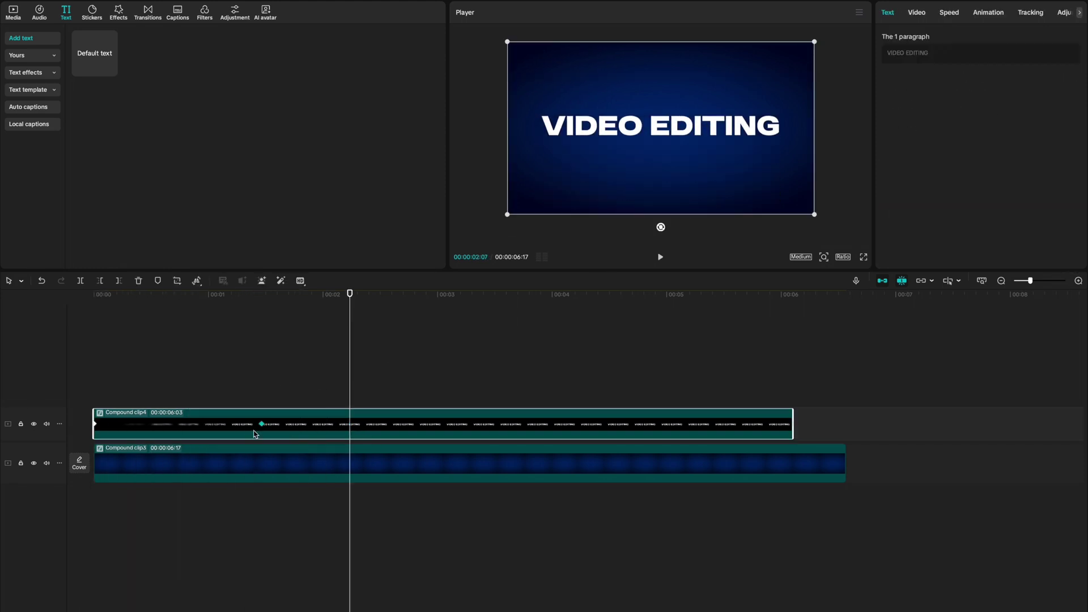
pyautogui.click(164, 380)
pyautogui.rightClick(221, 424)
pyautogui.click(301, 585)
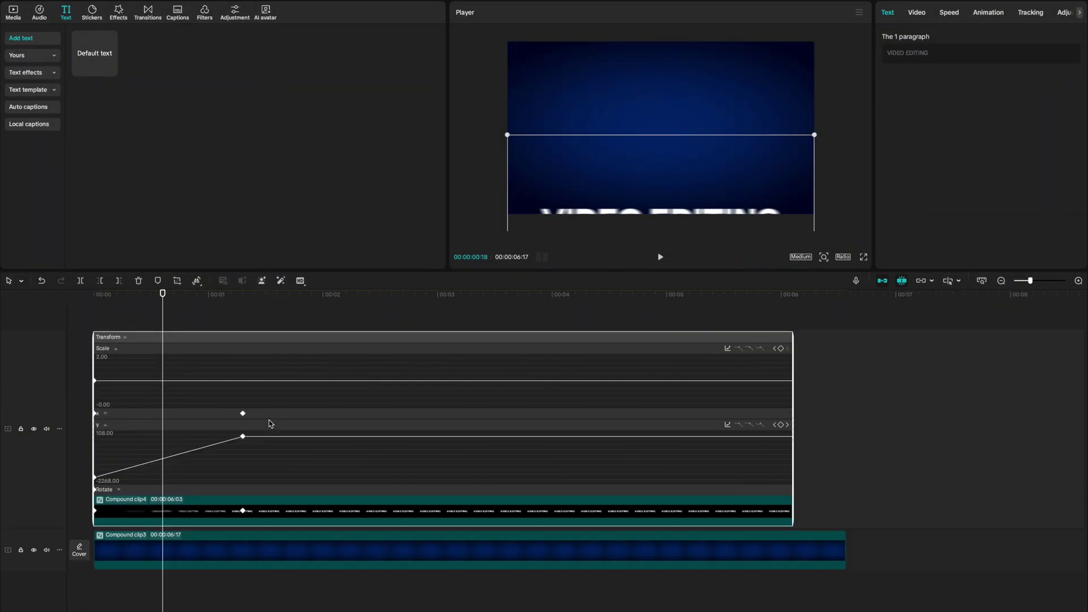
pyautogui.click(748, 449)
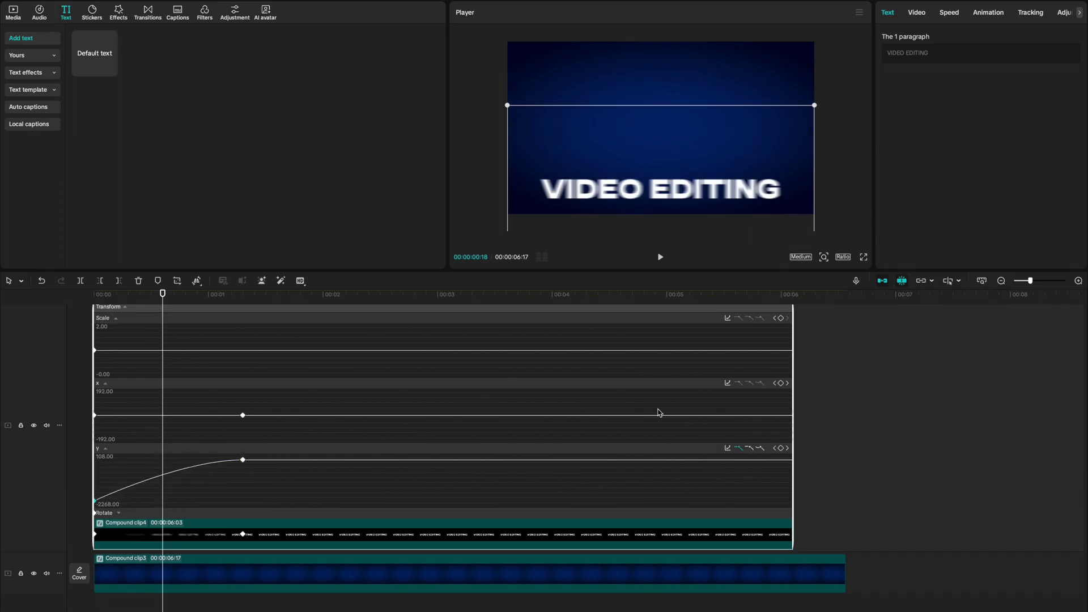
pyautogui.click(749, 449)
pyautogui.moveTo(182, 461); pyautogui.dragTo(156, 440)
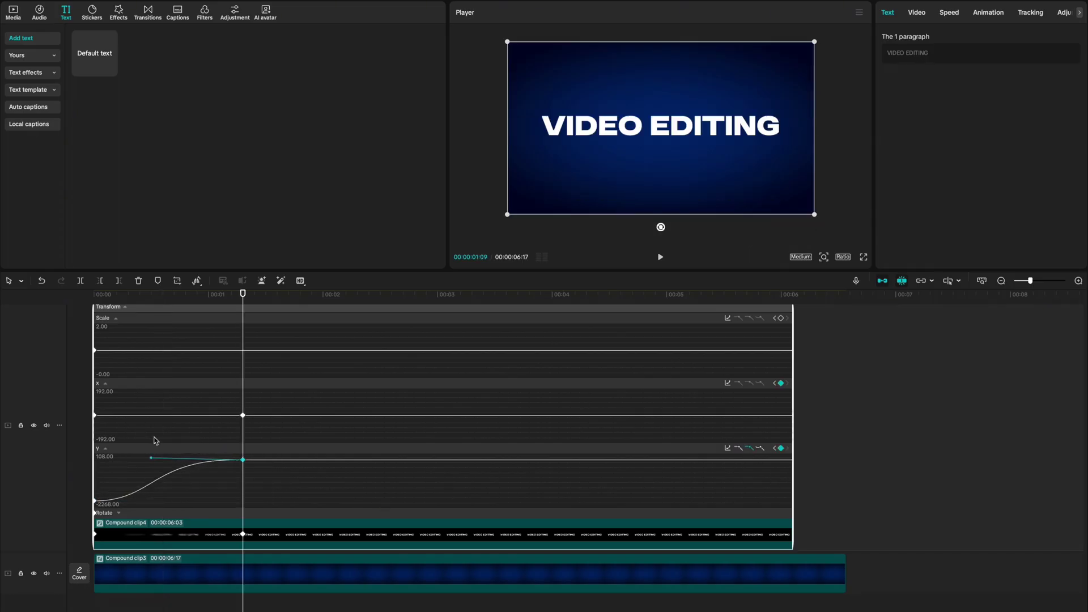
pyautogui.click(84, 314)
pyautogui.press('space')
# Move the centred keyframe earlier to about 00:00:00:26, steepen the Y curve with the start keyframe's handle, and preview the animation
pyautogui.moveTo(245, 537); pyautogui.dragTo(193, 539)
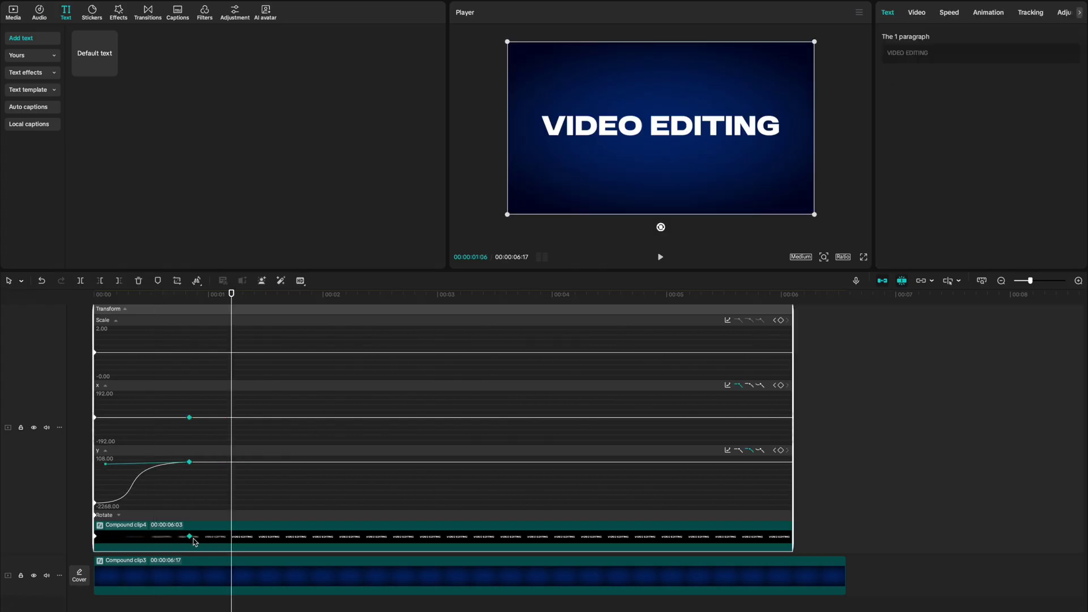
pyautogui.moveTo(155, 503); pyautogui.dragTo(181, 493)
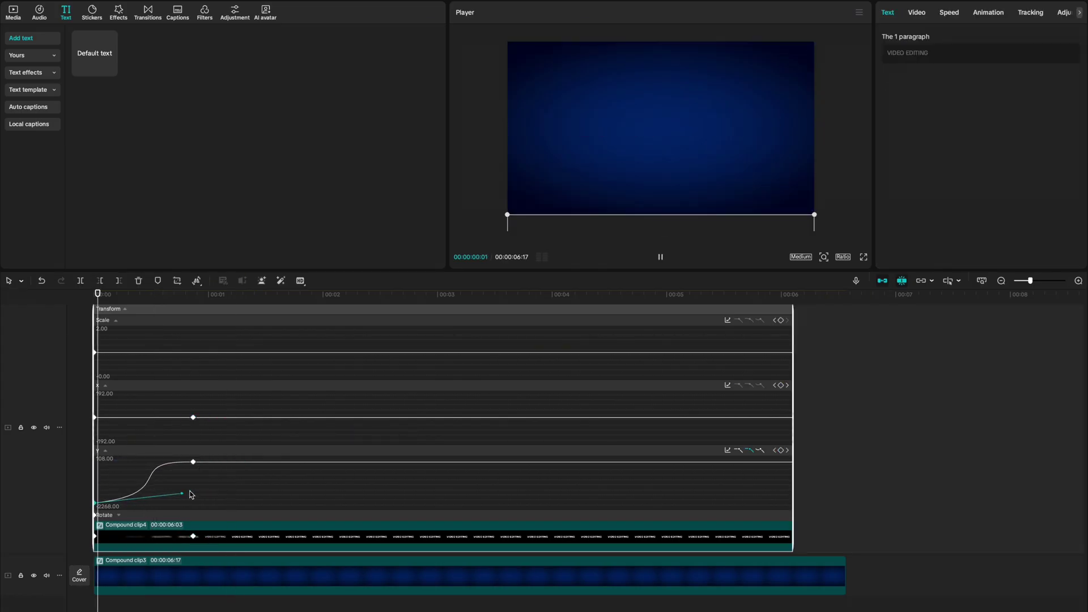
pyautogui.click(73, 365)
pyautogui.press('space')
pyautogui.click(79, 362)
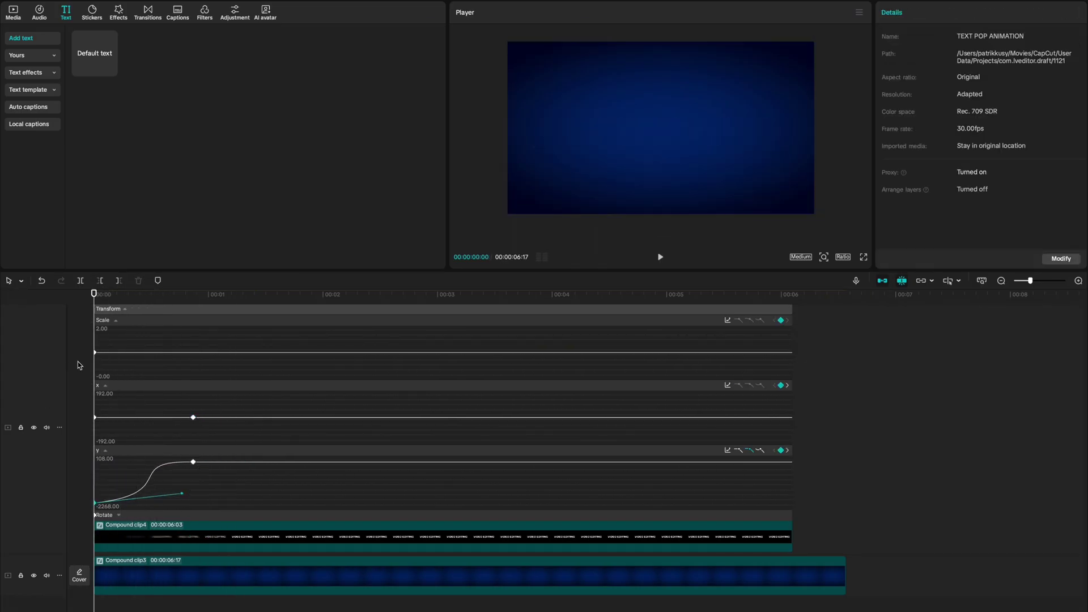
pyautogui.press('space')
pyautogui.press('space')
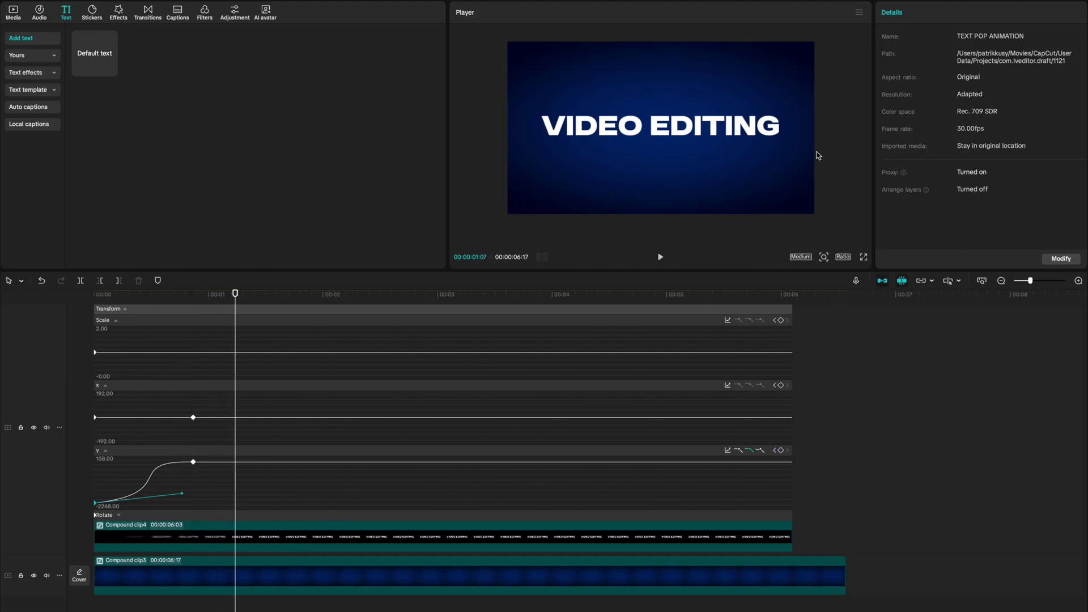
# Add a position keyframe to the text clip at 00:00:01:14 that moves it out of frame to X -3840, and preview the exit
pyautogui.click(442, 527)
pyautogui.click(261, 429)
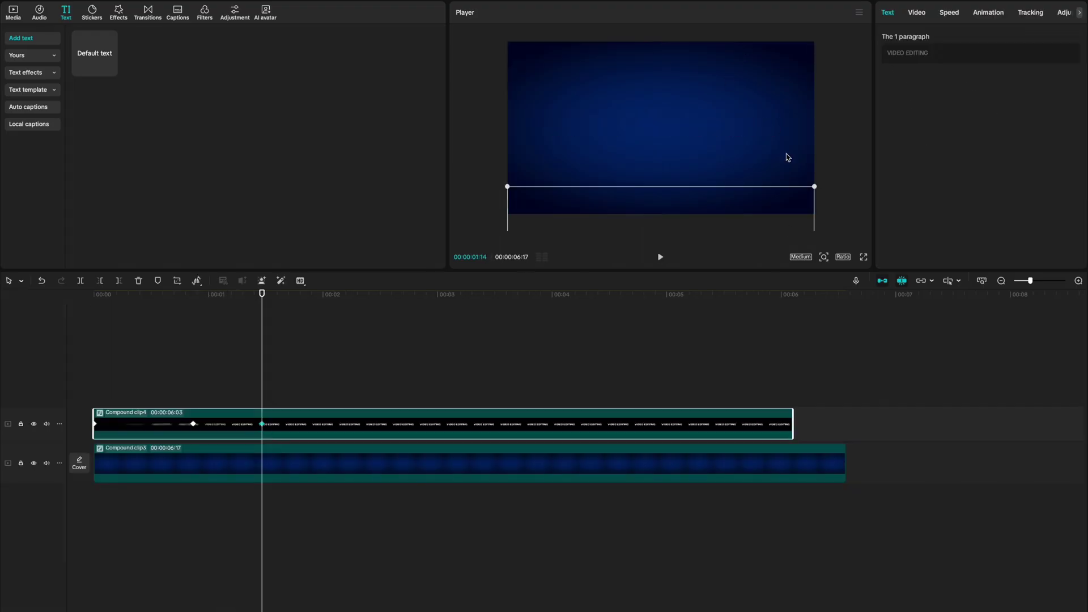
pyautogui.moveTo(701, 224); pyautogui.dragTo(394, 79)
pyautogui.click(146, 384)
pyautogui.press('space')
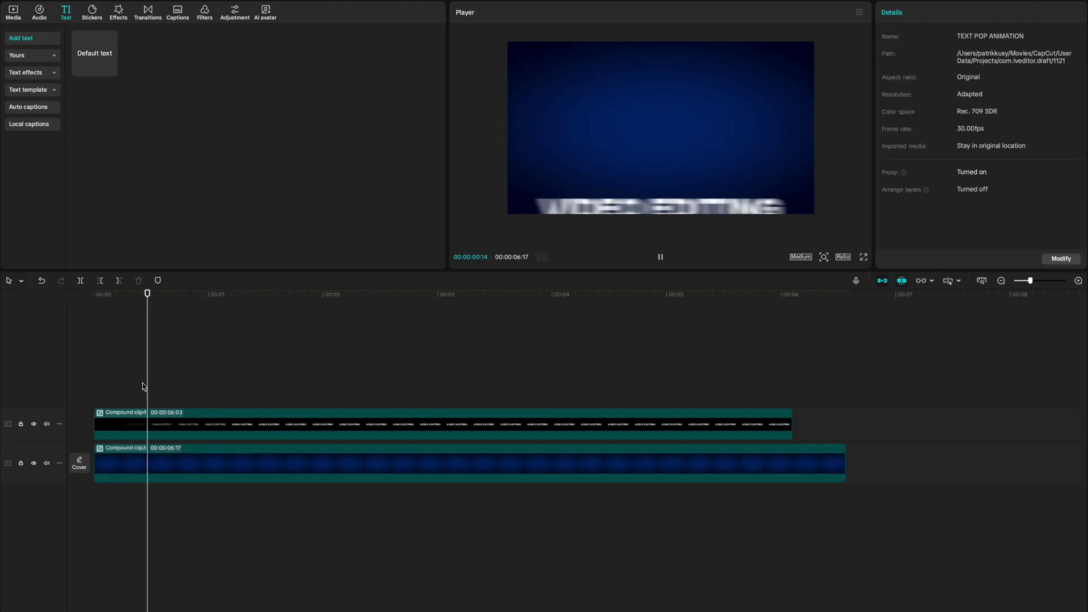
# Ease the text clip's X position curve between the last two keyframes into a steep S shape and play the result
pyautogui.rightClick(306, 433)
pyautogui.click(397, 585)
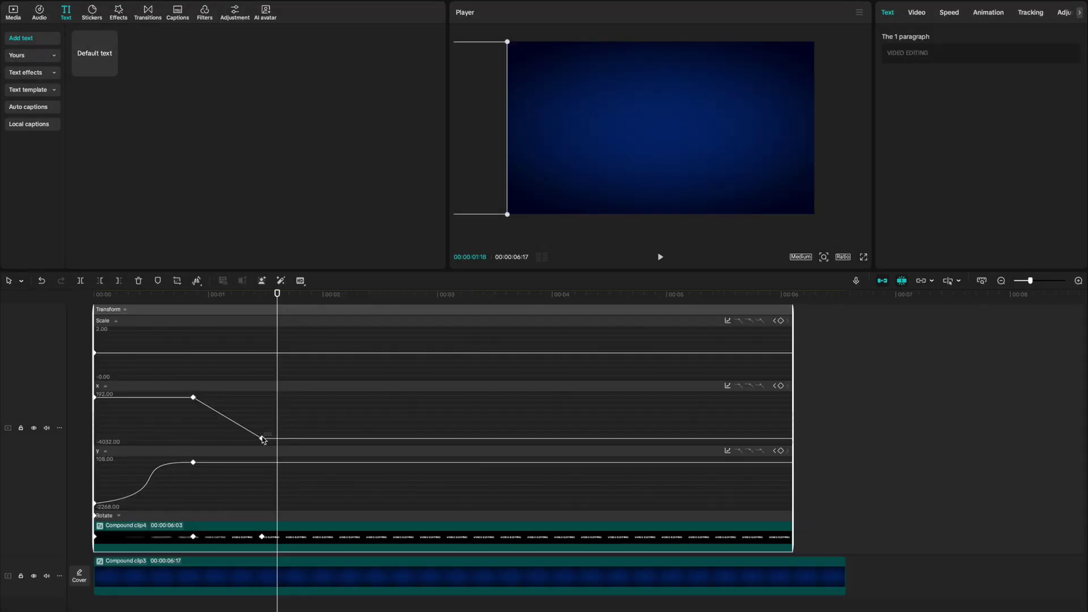
pyautogui.click(193, 398)
pyautogui.moveTo(236, 439); pyautogui.dragTo(200, 439)
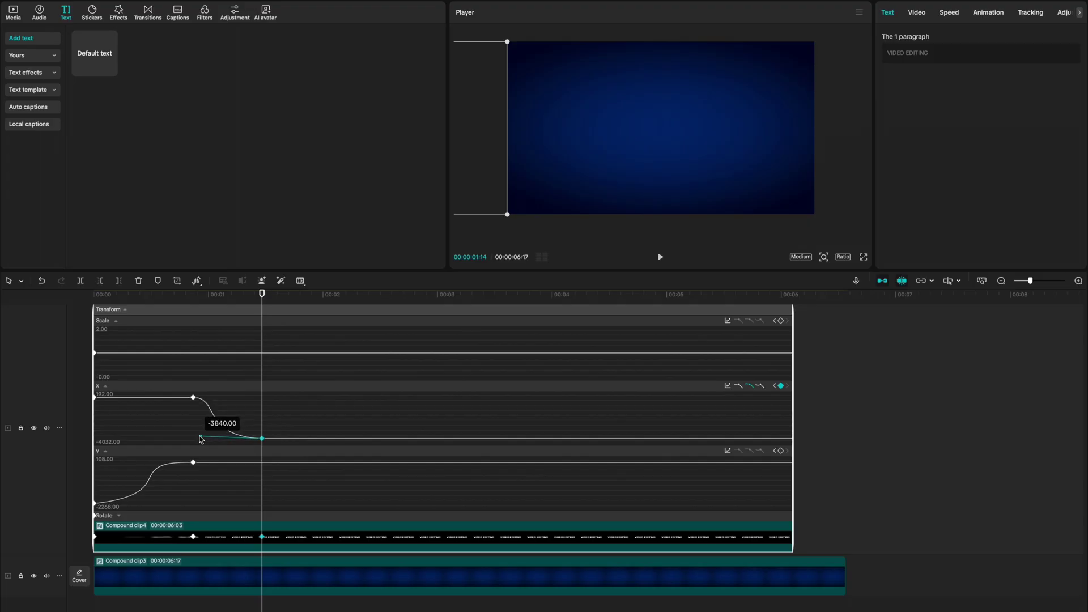
pyautogui.click(193, 398)
pyautogui.moveTo(220, 402); pyautogui.dragTo(241, 399)
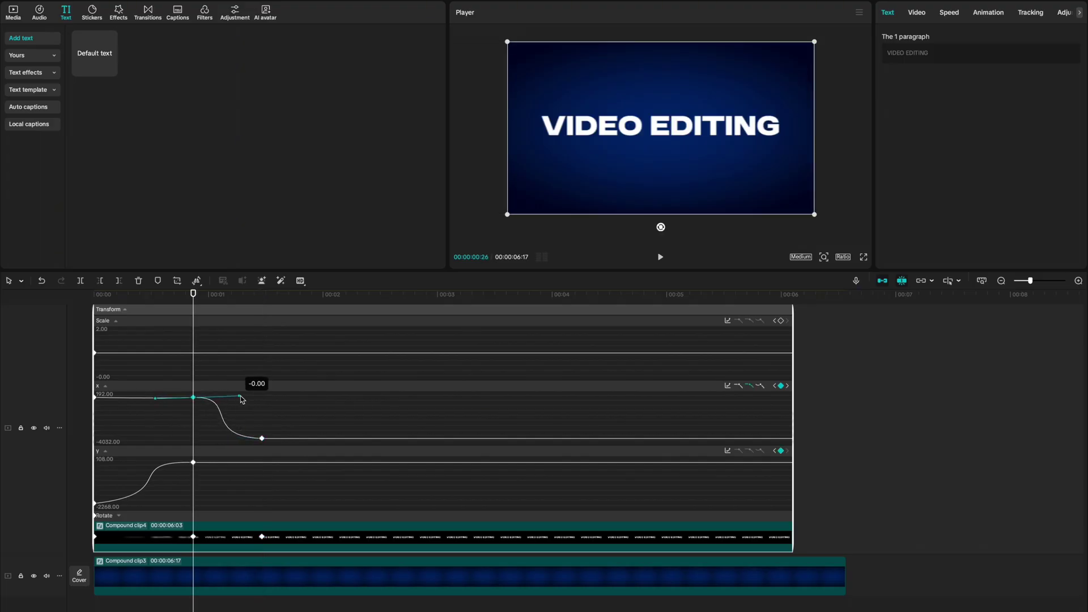
pyautogui.press('space')
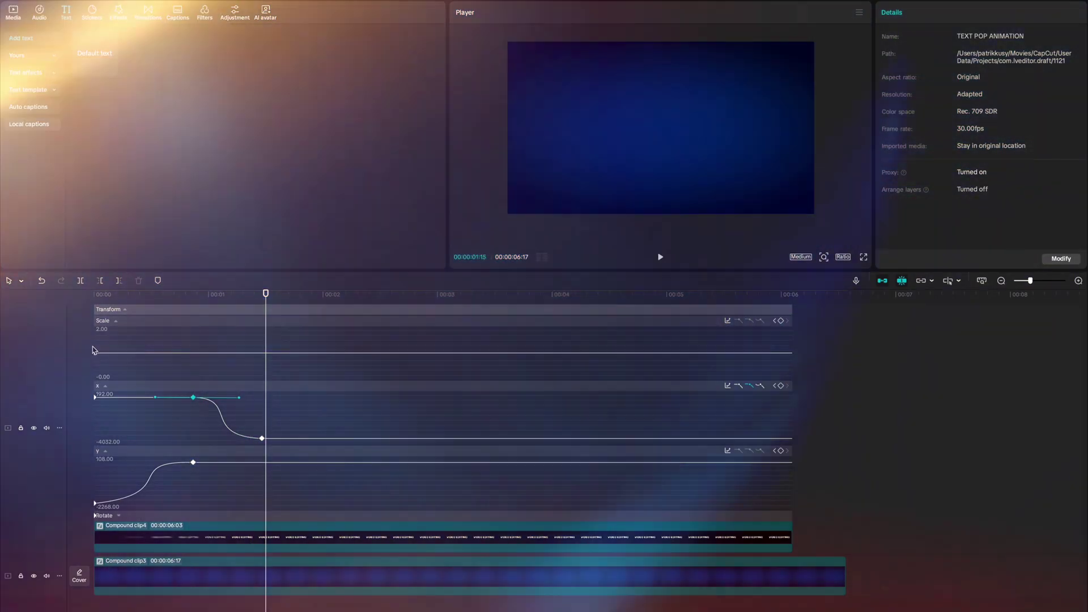